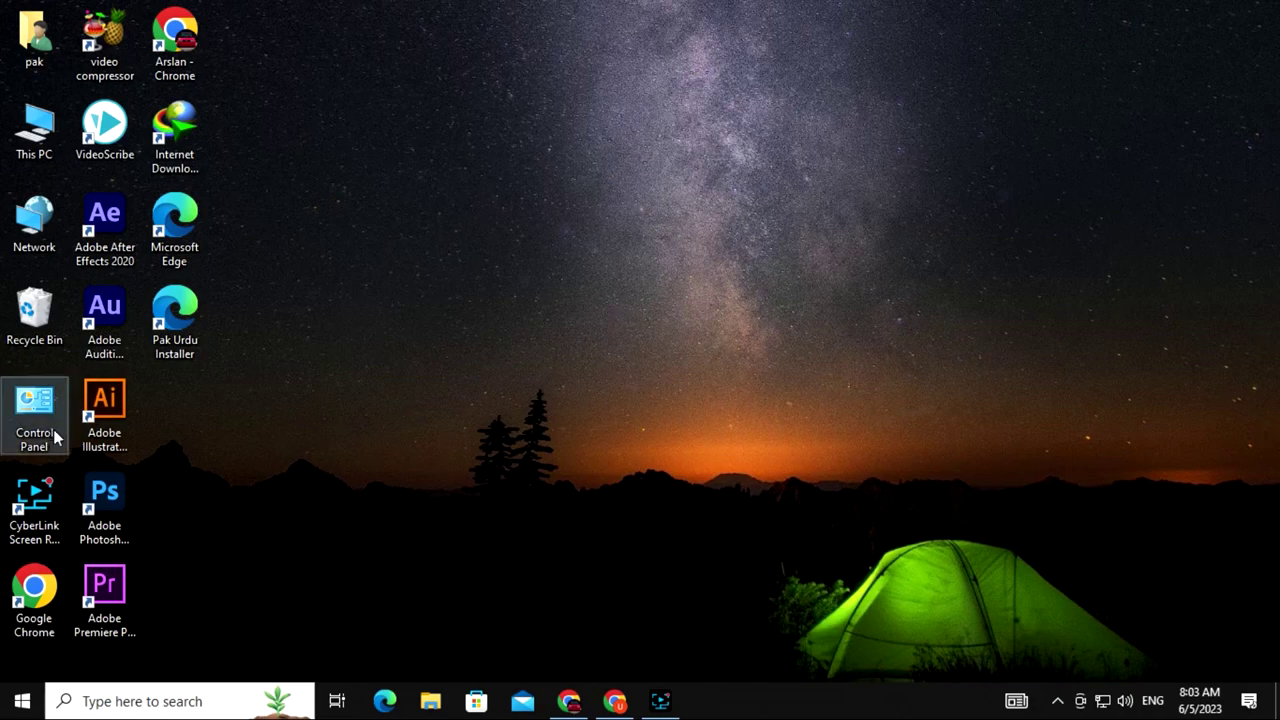
- Launch Illustrator and open the van photo 21_frd_trn_crgv_mr_lwb_oxwh_rpro.jfif as a document
{"action": "double_click", "coordinate": [106, 412]}
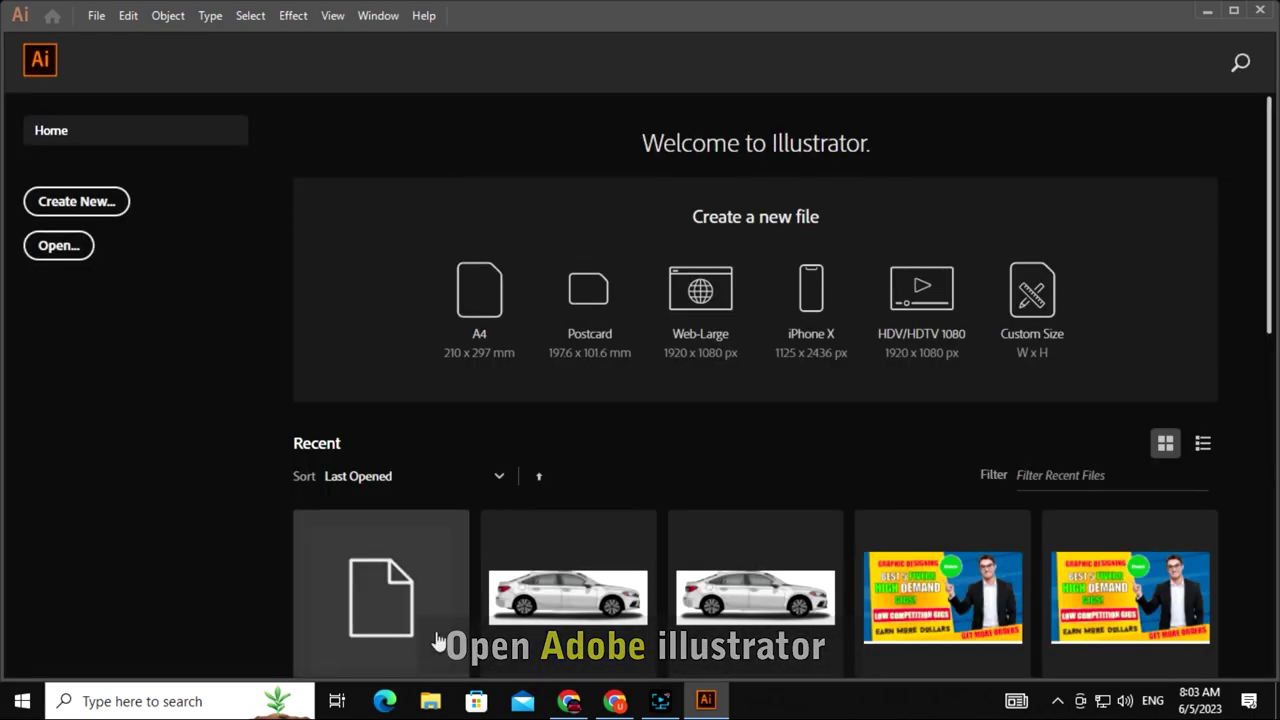
{"action": "left_click", "coordinate": [430, 700]}
{"action": "left_click", "coordinate": [77, 154]}
{"action": "left_click_drag", "start_coordinate": [903, 212], "coordinate": [397, 59]}
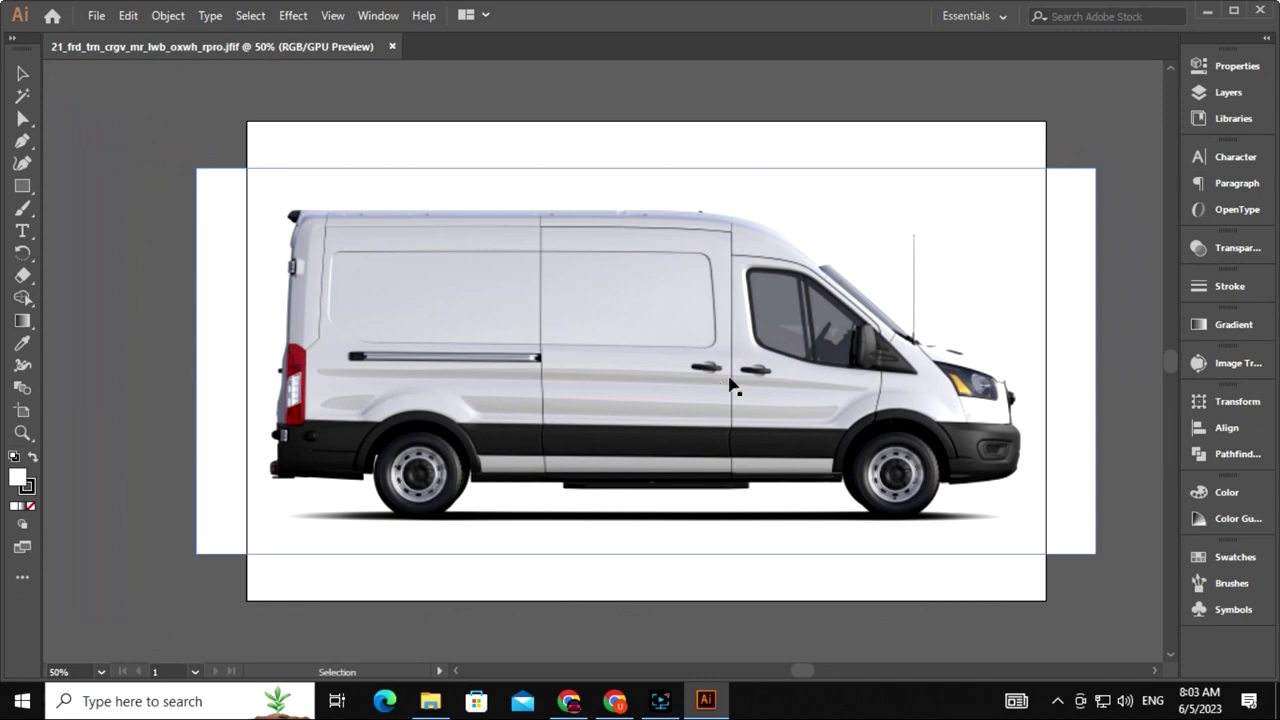
- Reflect the van photo across the vertical axis so the van faces left
{"action": "left_click", "coordinate": [715, 415]}
{"action": "right_click", "coordinate": [715, 415]}
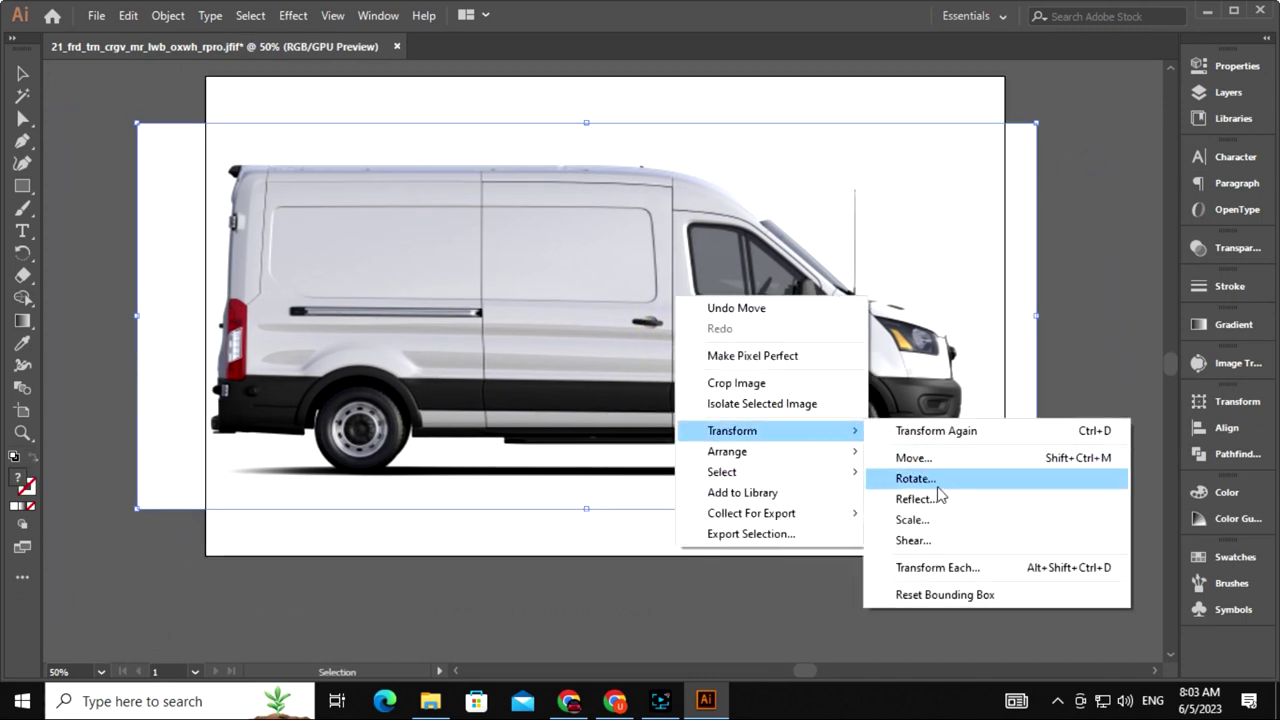
{"action": "left_click", "coordinate": [912, 500]}
{"action": "left_click", "coordinate": [1011, 427]}
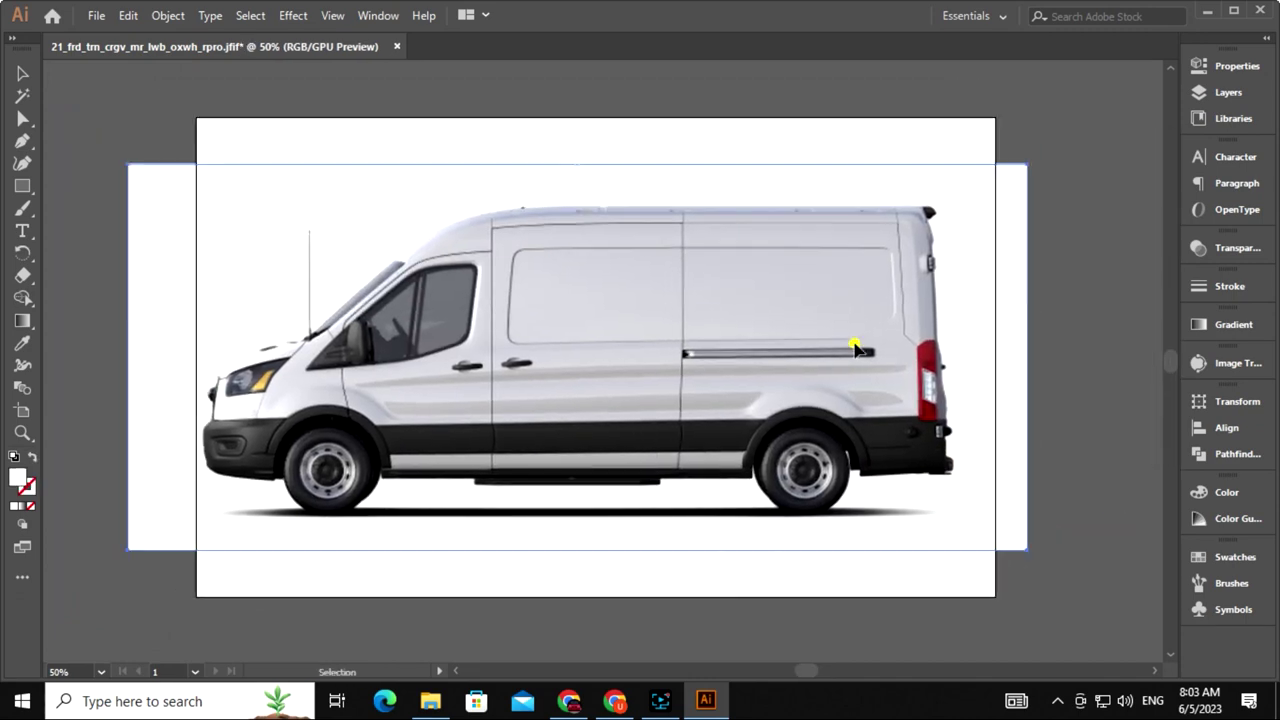
- Move the van photo right on the artboard and lock it in place
{"action": "mouse_move", "coordinate": [369, 333]}
{"action": "left_mouse_down"}
{"action": "mouse_move", "coordinate": [467, 333]}
{"action": "mouse_move", "coordinate": [489, 398]}
{"action": "left_mouse_up"}
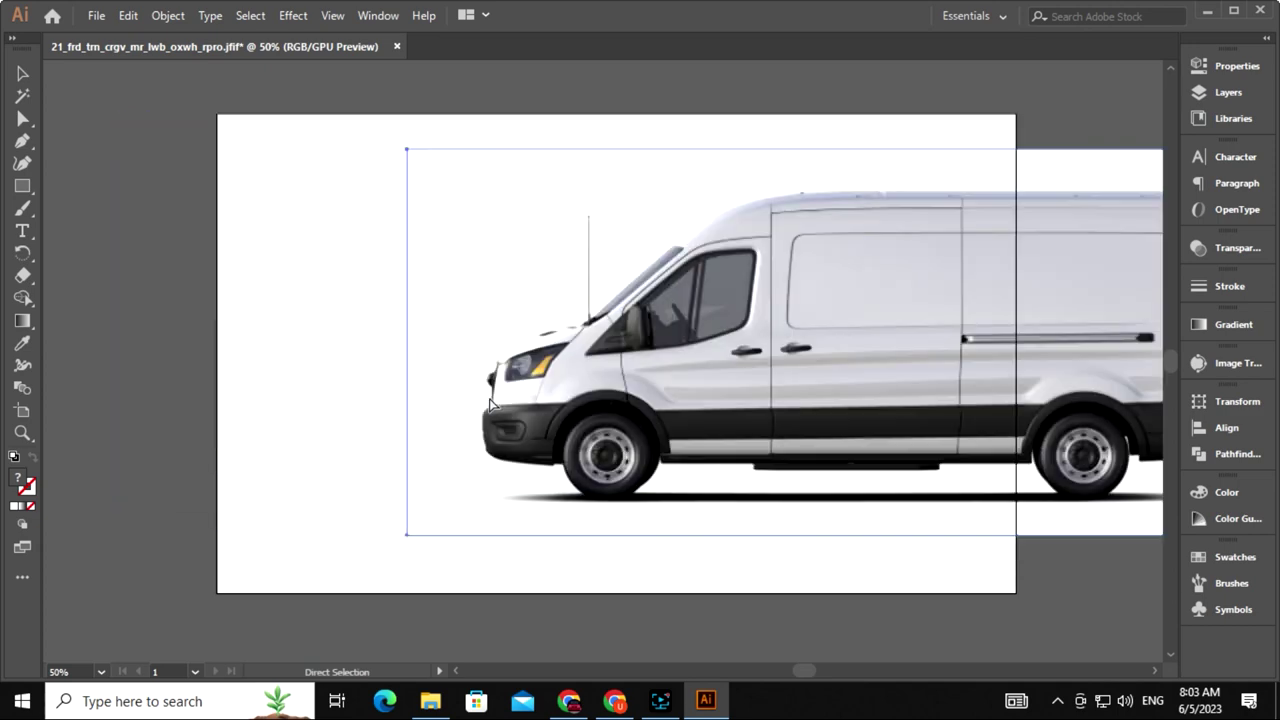
{"action": "left_click", "coordinate": [157, 16]}
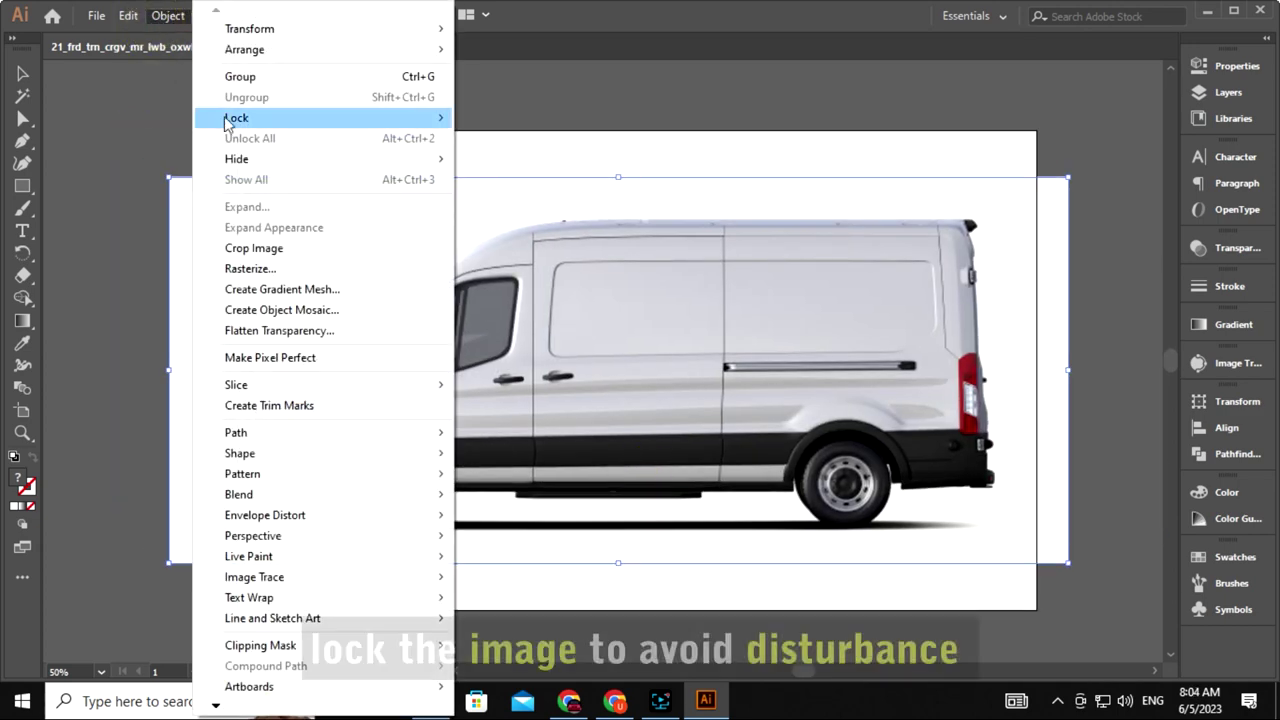
{"action": "mouse_move", "coordinate": [237, 118]}
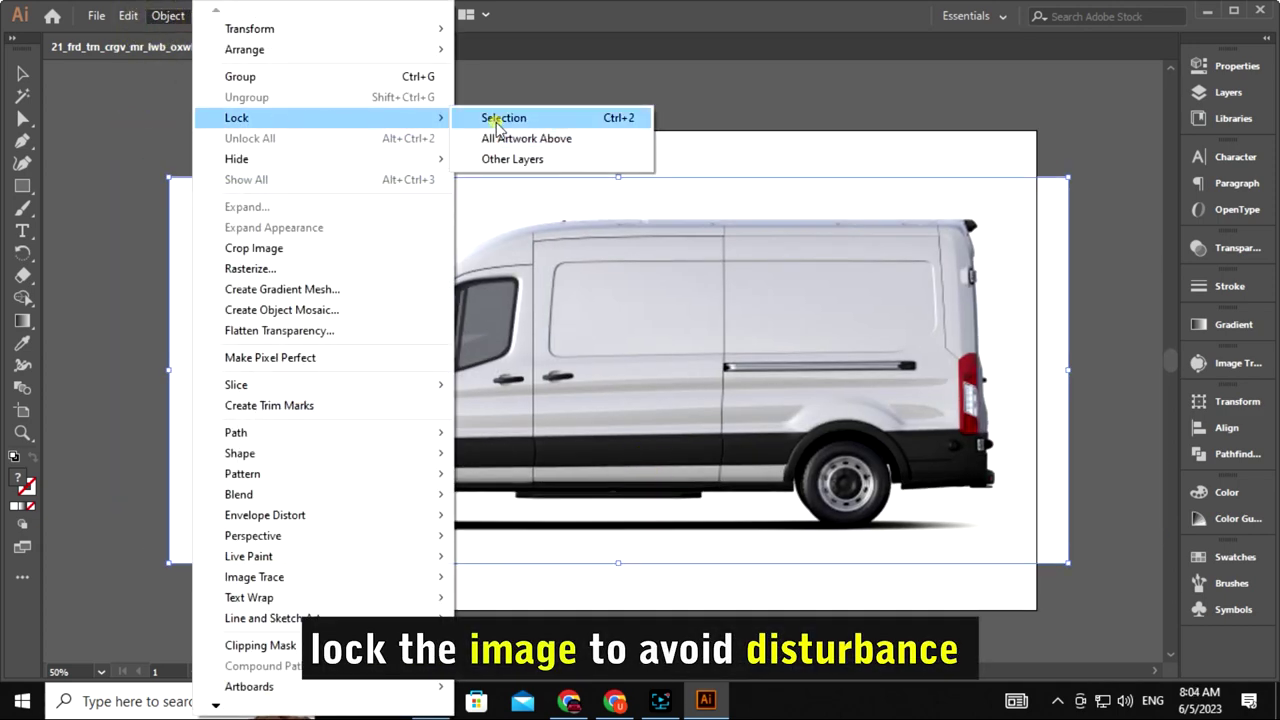
{"action": "left_click", "coordinate": [497, 118]}
{"action": "left_click", "coordinate": [172, 310]}
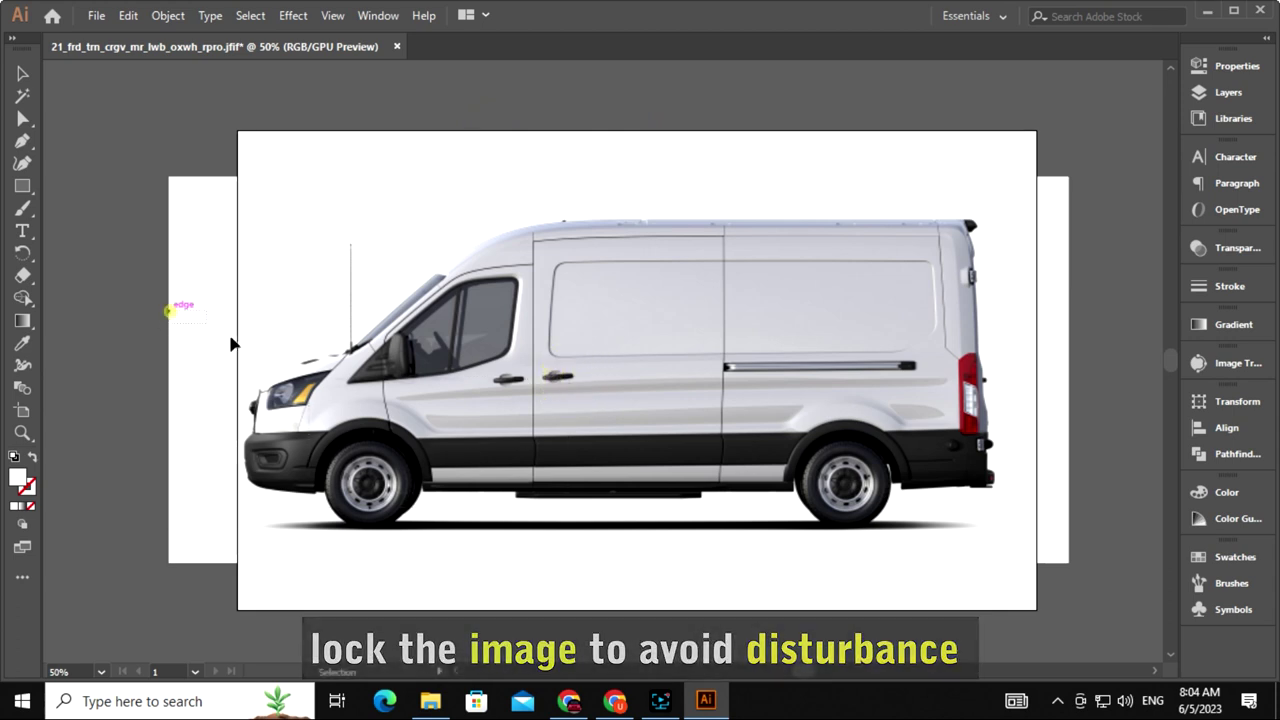
{"action": "left_click", "coordinate": [534, 442]}
{"action": "left_click_drag", "start_coordinate": [508, 491], "coordinate": [458, 493]}
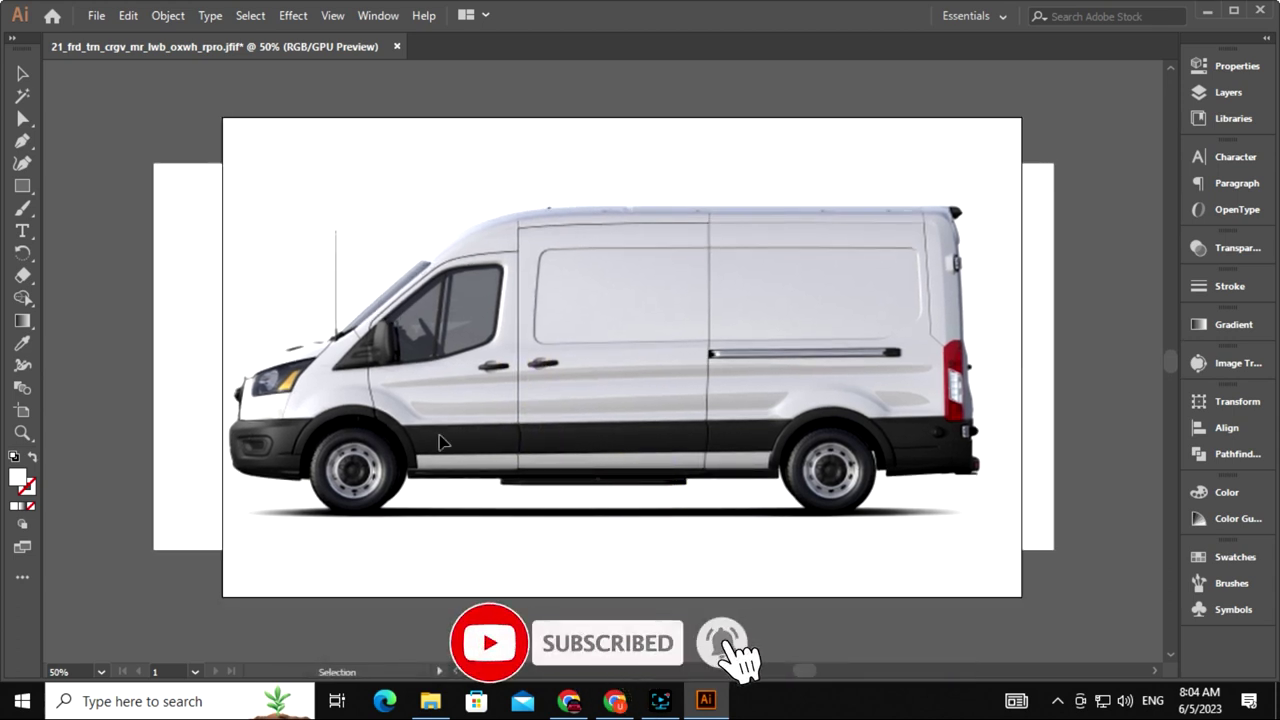
- Zoom and pan onto the van's front end, then select the Pen tool
{"action": "key", "text": "z"}
{"action": "left_click_drag", "start_coordinate": [318, 407], "coordinate": [505, 480]}
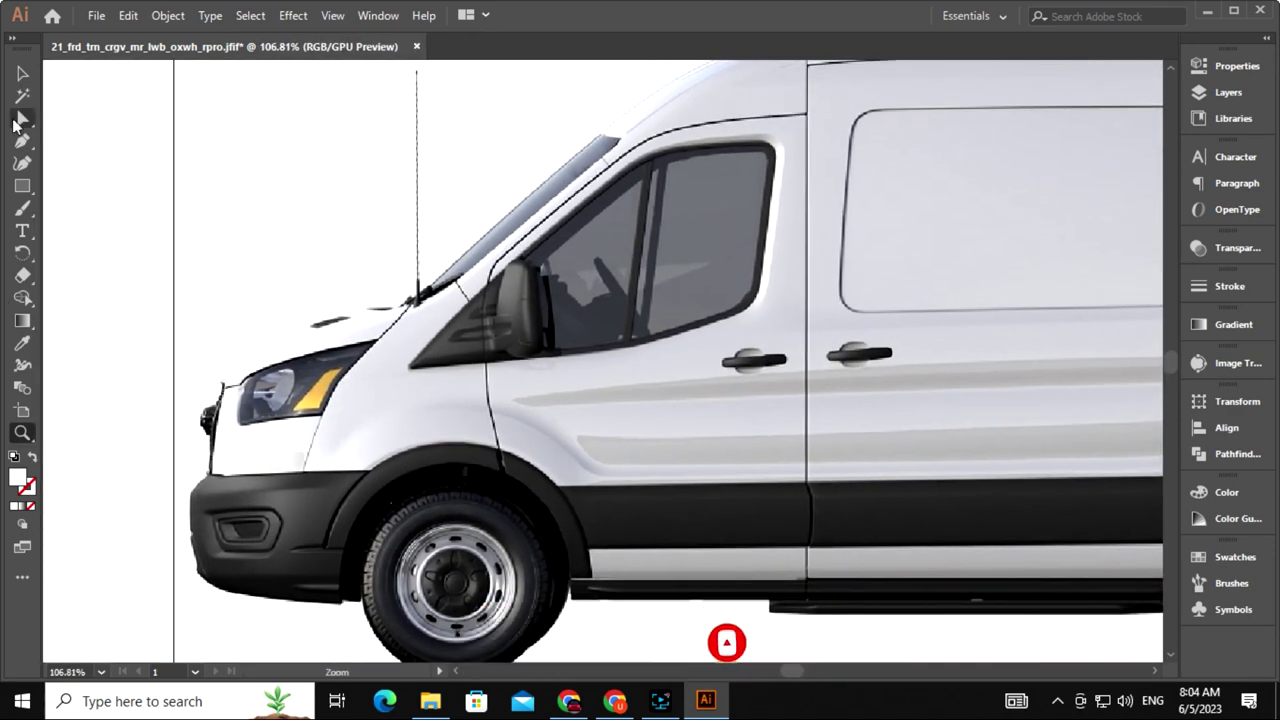
{"action": "mouse_move", "coordinate": [585, 480]}
{"action": "left_mouse_down"}
{"action": "mouse_move", "coordinate": [689, 467]}
{"action": "mouse_move", "coordinate": [693, 481]}
{"action": "left_mouse_up"}
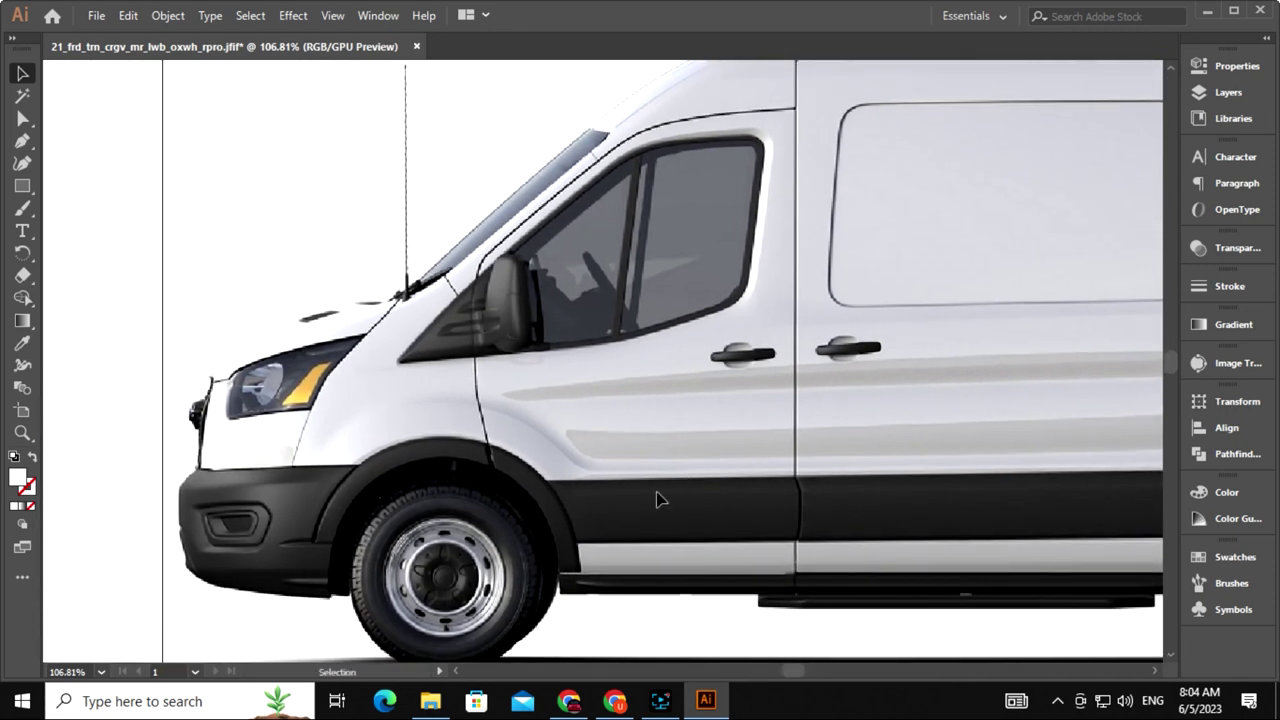
{"action": "right_click", "coordinate": [26, 148]}
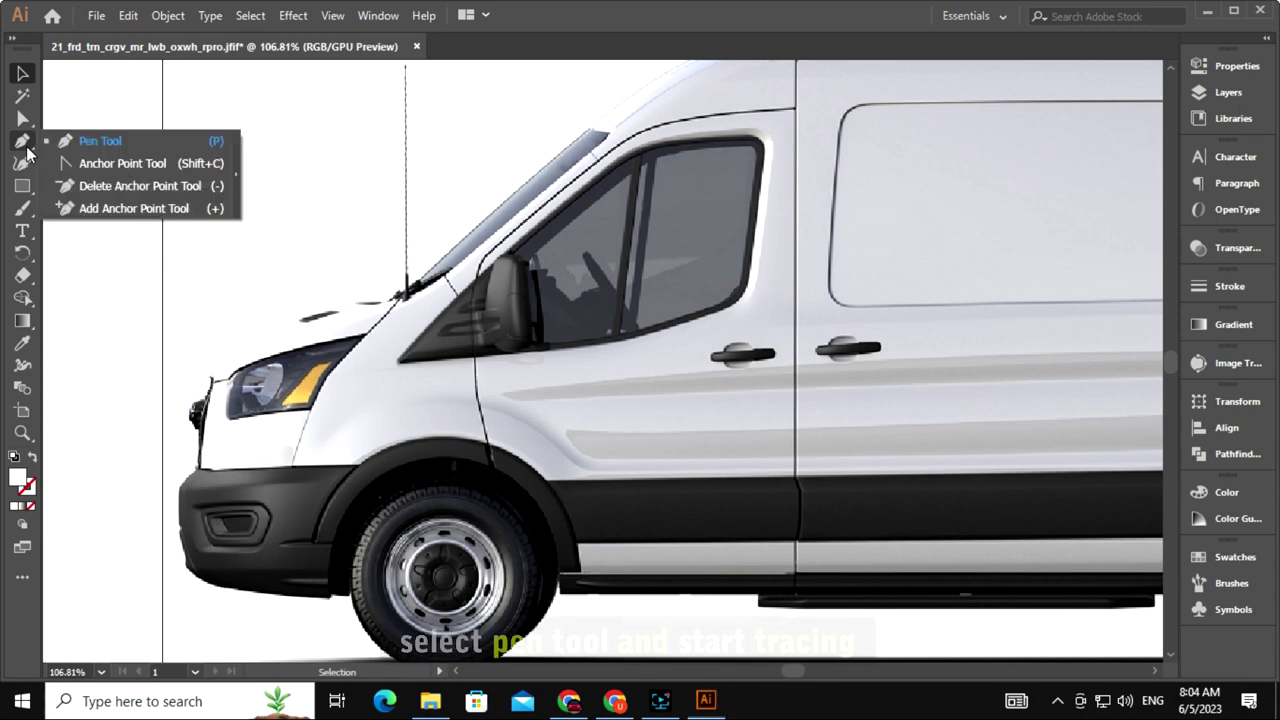
{"action": "left_click", "coordinate": [118, 140]}
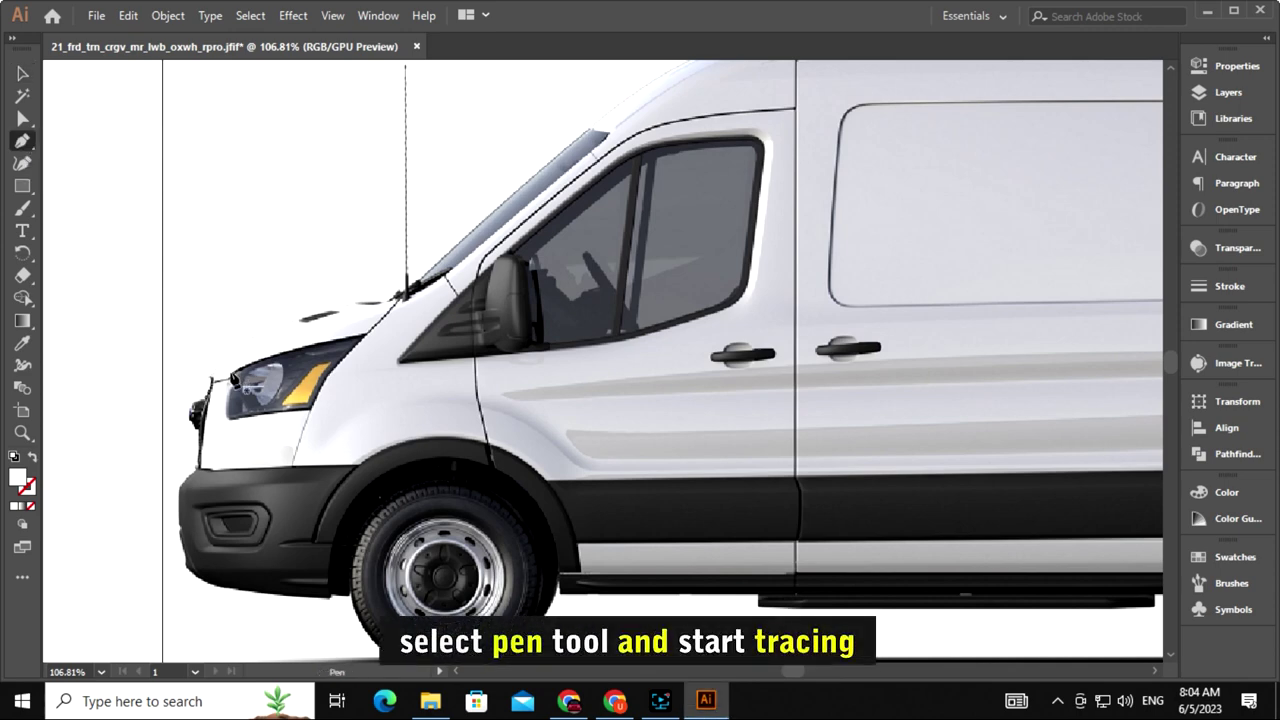
- Trace the van's nose, hood and windshield pillar with curved Pen anchors
{"action": "scroll", "coordinate": [212, 480], "scroll_direction": "up", "scroll_amount": 2}
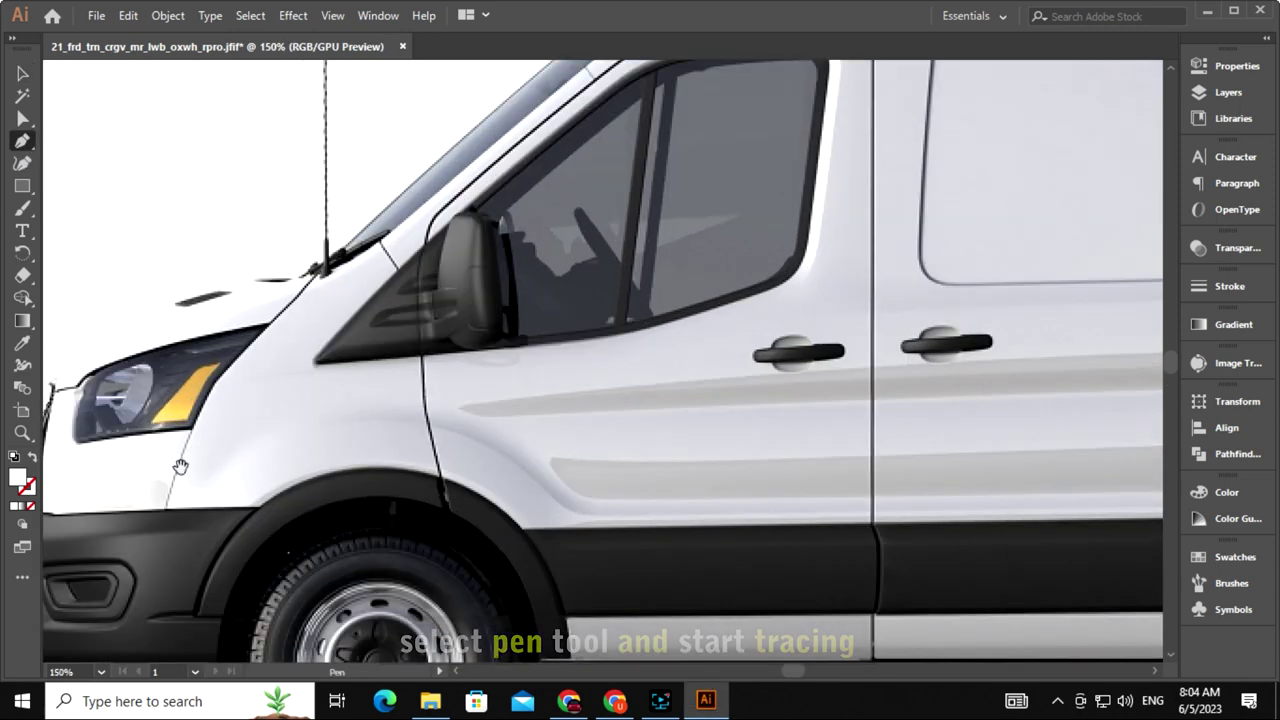
{"action": "left_click_drag", "start_coordinate": [191, 477], "coordinate": [398, 498]}
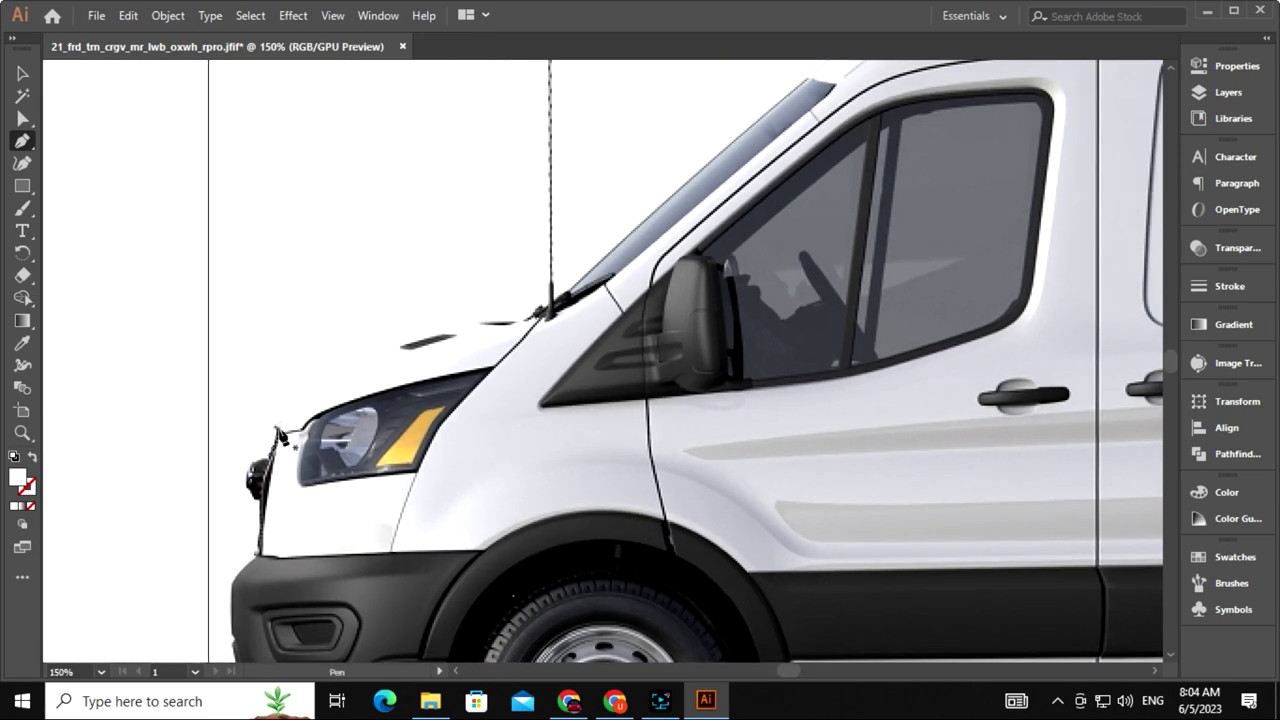
{"action": "left_click_drag", "start_coordinate": [383, 351], "coordinate": [420, 352]}
{"action": "scroll", "coordinate": [439, 420], "scroll_direction": "up", "scroll_amount": 2}
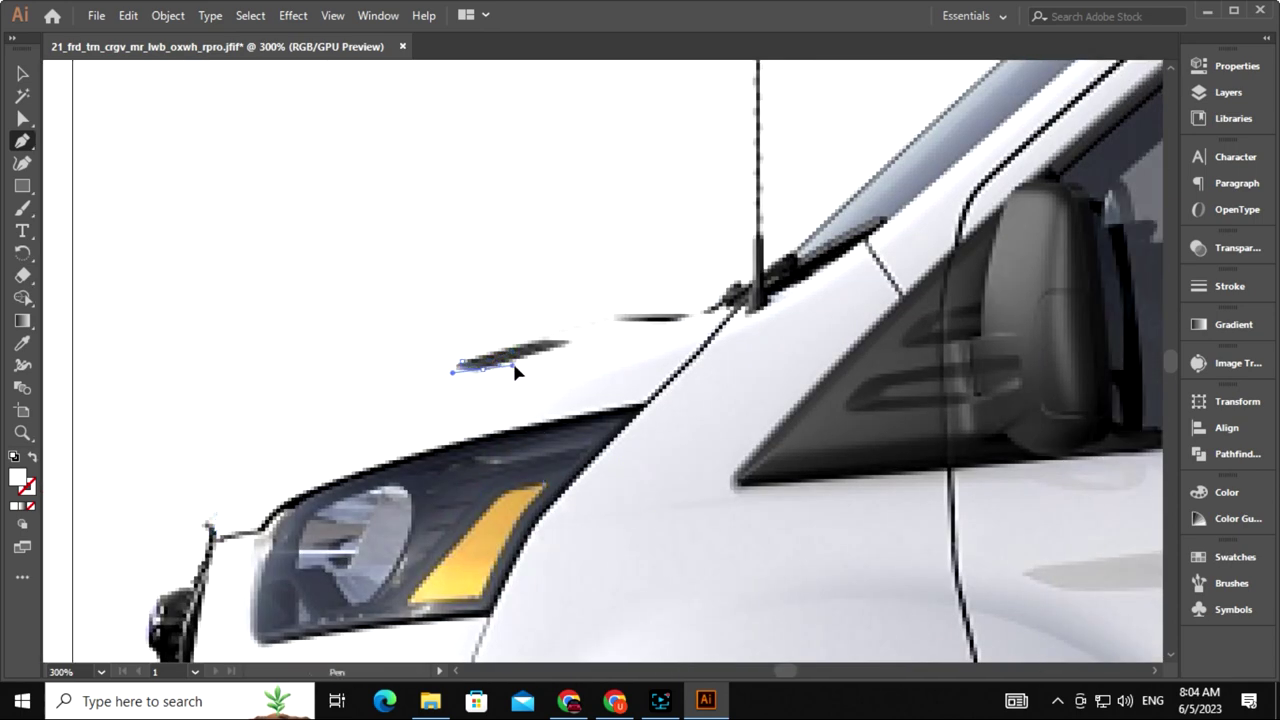
{"action": "left_click_drag", "start_coordinate": [502, 390], "coordinate": [425, 438]}
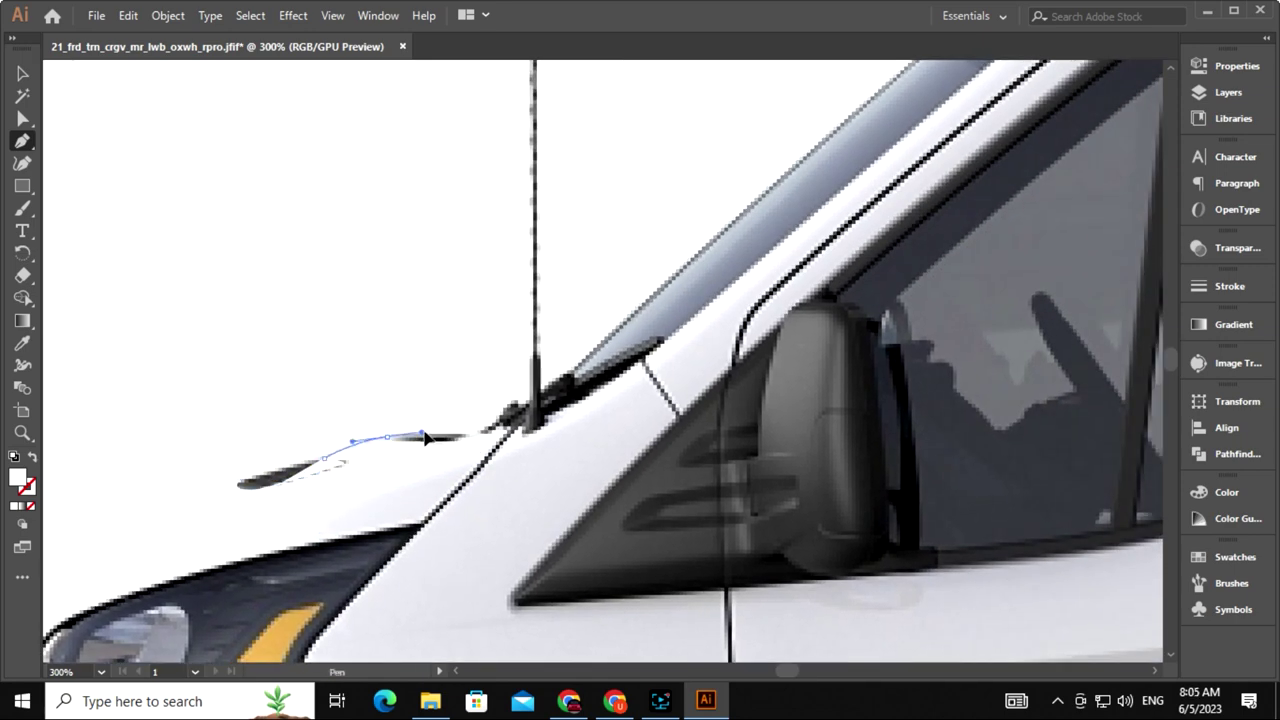
{"action": "left_click", "coordinate": [387, 436]}
{"action": "left_click_drag", "start_coordinate": [410, 441], "coordinate": [329, 518]}
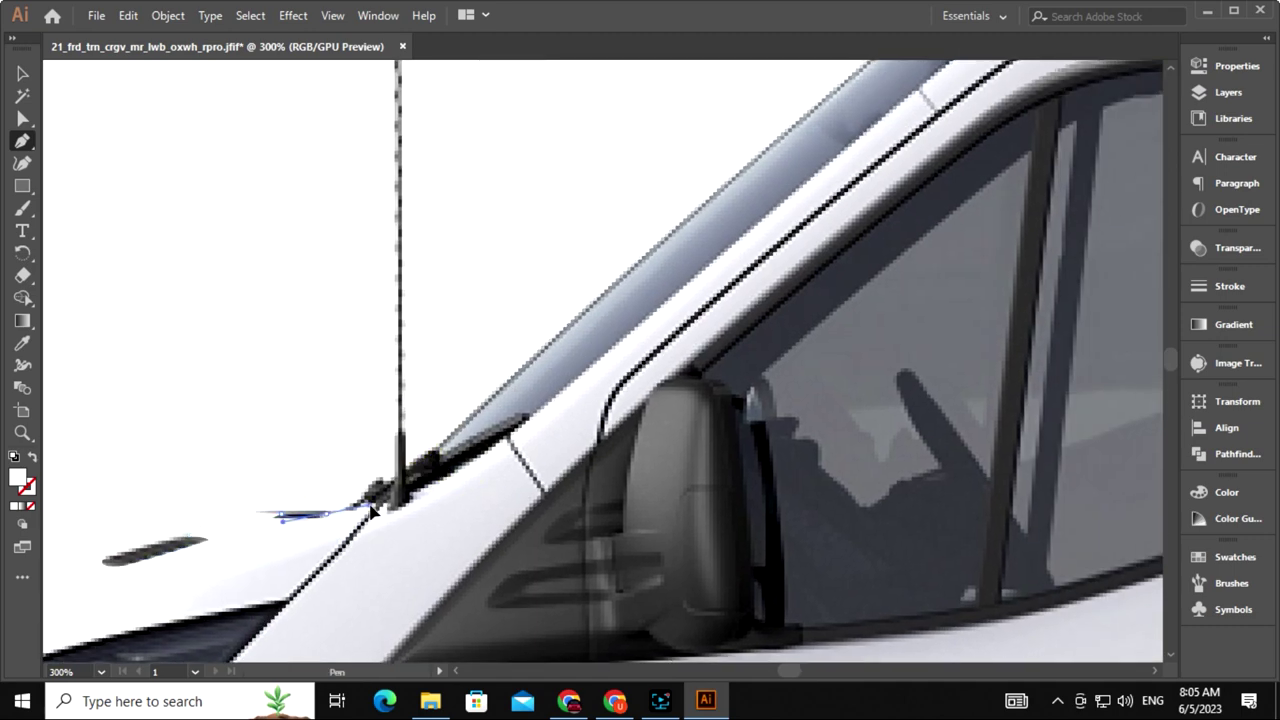
{"action": "mouse_move", "coordinate": [326, 521]}
{"action": "left_mouse_down"}
{"action": "mouse_move", "coordinate": [235, 571]}
{"action": "mouse_move", "coordinate": [410, 441]}
{"action": "left_mouse_up"}
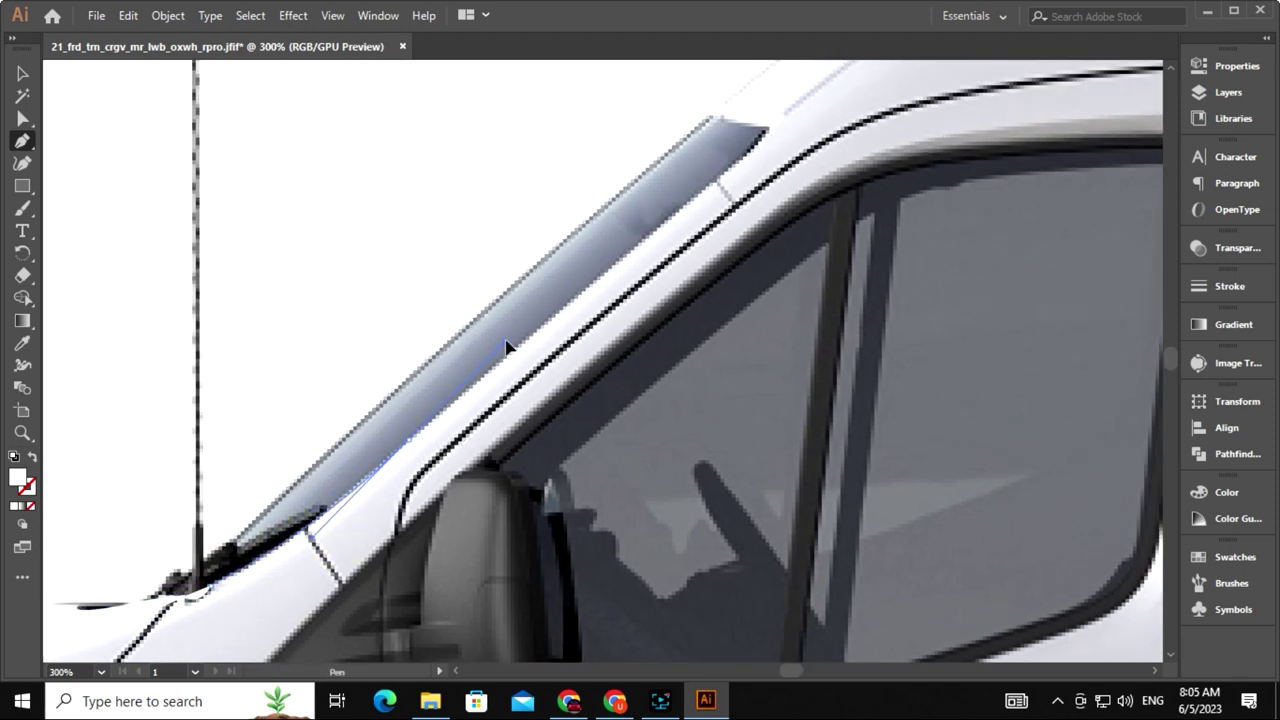
{"action": "left_click_drag", "start_coordinate": [506, 346], "coordinate": [412, 390]}
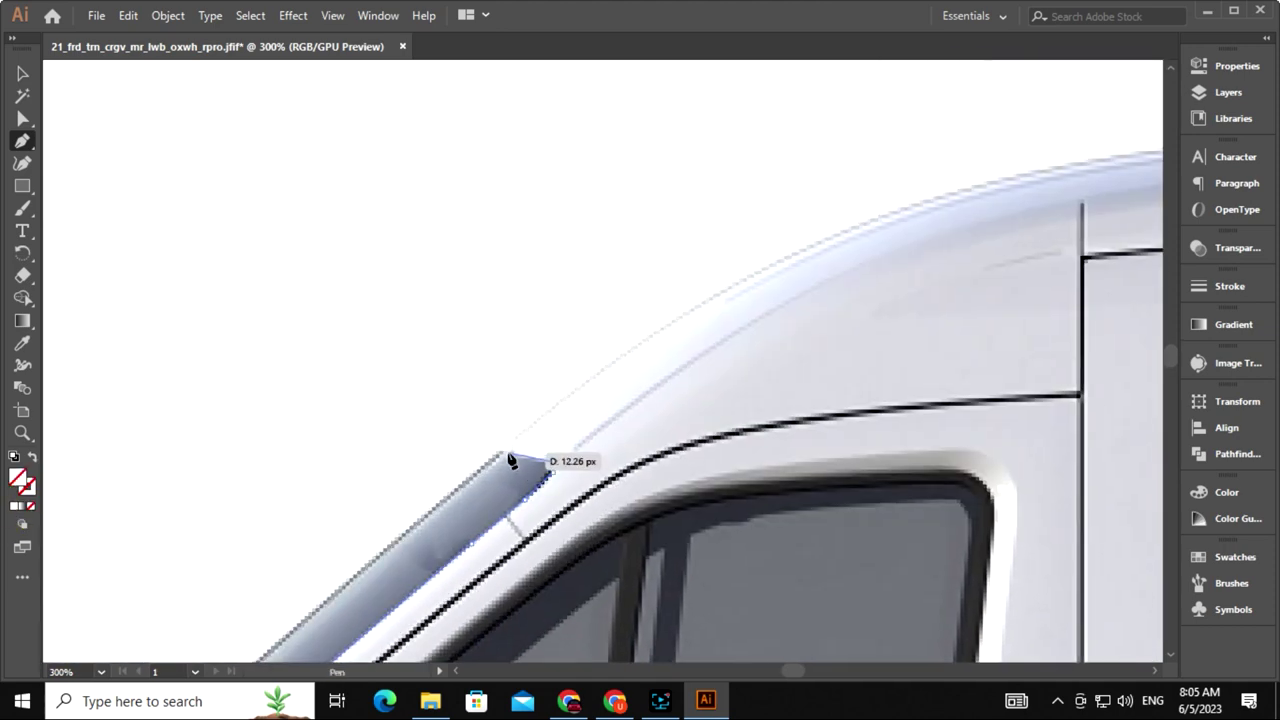
{"action": "left_click_drag", "start_coordinate": [440, 355], "coordinate": [515, 435]}
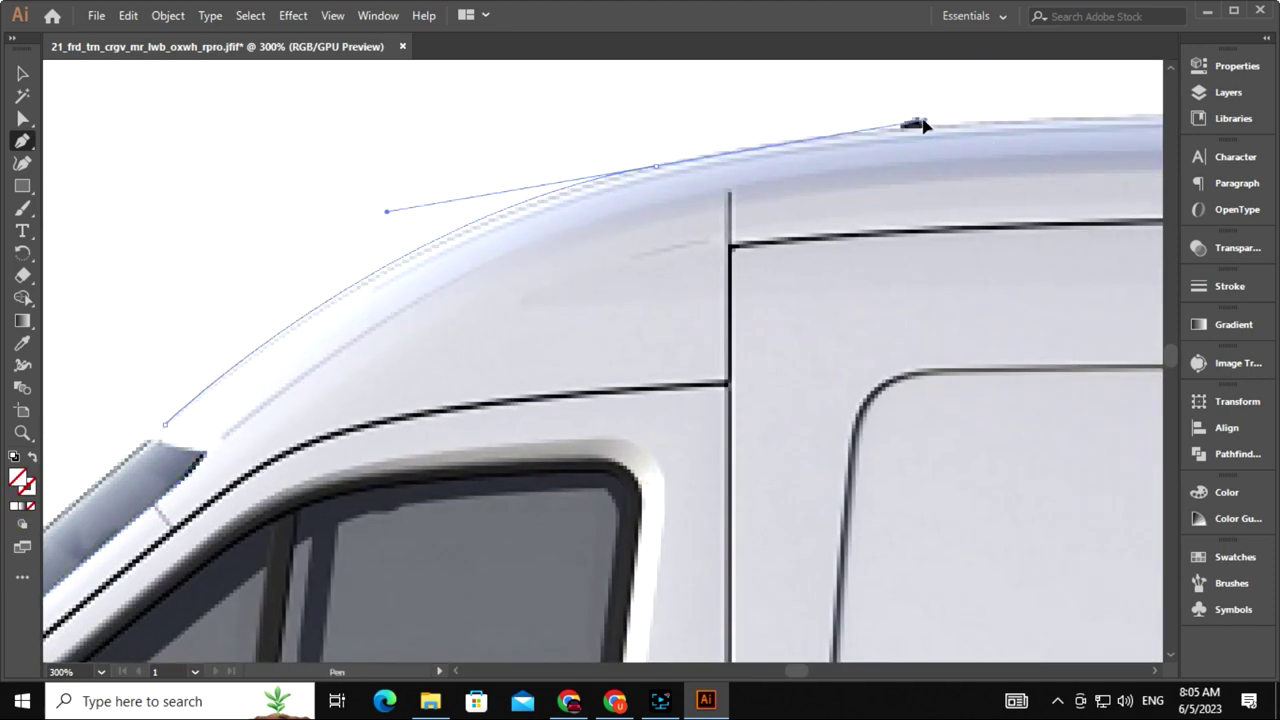
- Continue the outline along the roof line and around the rear roof corner
{"action": "left_click_drag", "start_coordinate": [654, 177], "coordinate": [766, 251]}
{"action": "key", "text": "ctrl+minus"}
{"action": "left_click_drag", "start_coordinate": [601, 265], "coordinate": [850, 265]}
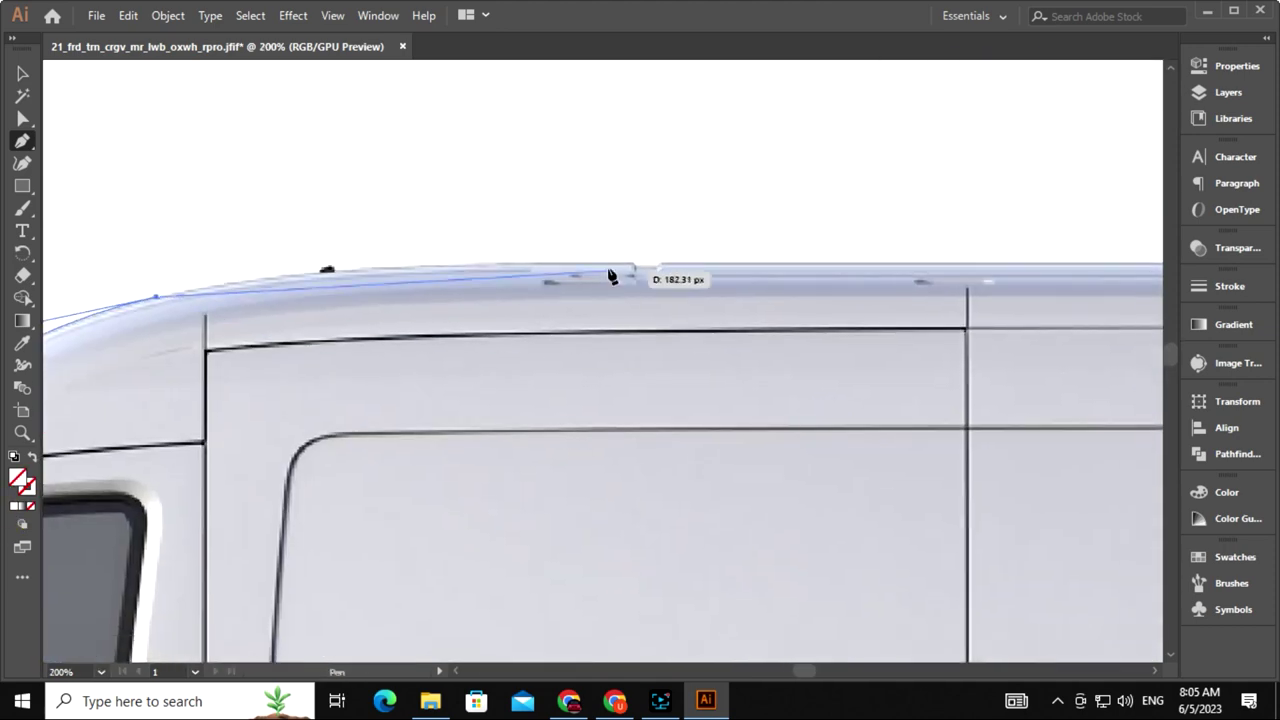
{"action": "key", "text": "ctrl+plus"}
{"action": "mouse_move", "coordinate": [502, 346]}
{"action": "left_mouse_down"}
{"action": "mouse_move", "coordinate": [503, 357]}
{"action": "mouse_move", "coordinate": [597, 371]}
{"action": "mouse_move", "coordinate": [625, 396]}
{"action": "left_mouse_up"}
{"action": "scroll", "coordinate": [749, 306], "scroll_direction": "right", "scroll_amount": 5}
{"action": "scroll", "coordinate": [874, 289], "scroll_direction": "right", "scroll_amount": 5}
{"action": "key", "text": "ctrl+minus"}
{"action": "key", "text": "ctrl+plus"}
{"action": "key", "text": "ctrl+plus"}
{"action": "key", "text": "ctrl+minus"}
{"action": "left_click_drag", "start_coordinate": [457, 214], "coordinate": [500, 290]}
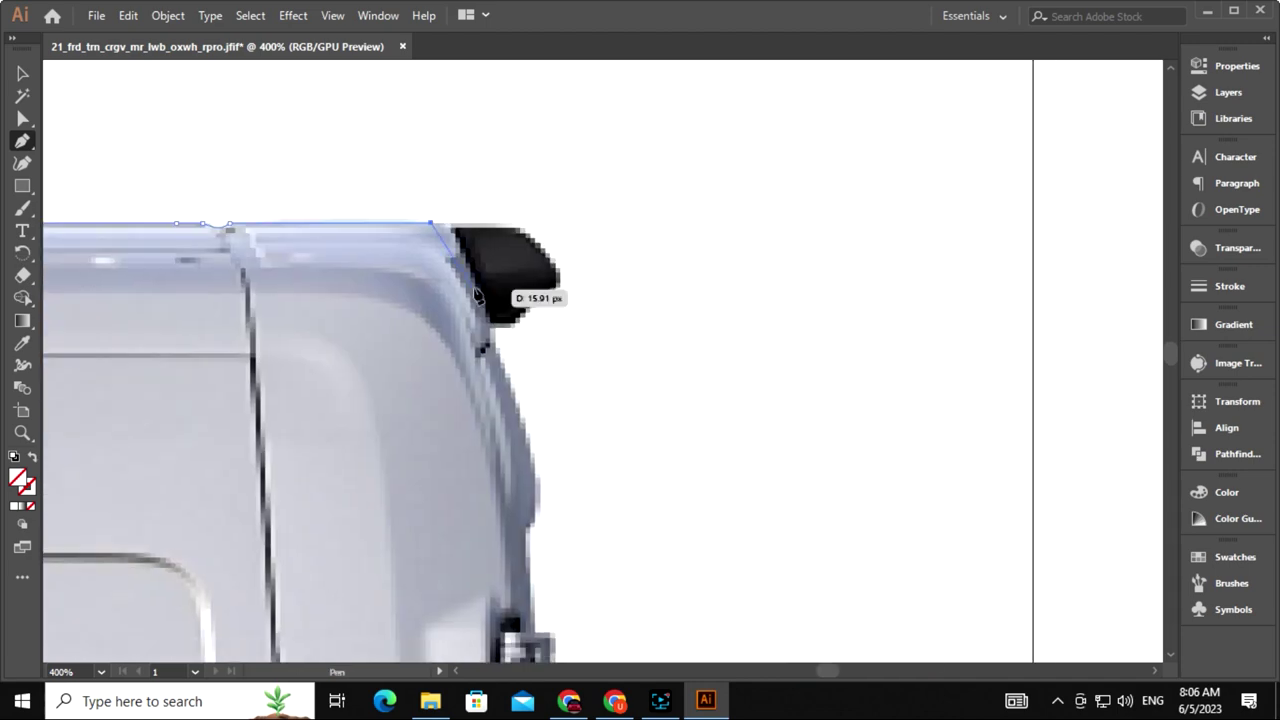
{"action": "key", "text": "ctrl+plus"}
{"action": "mouse_move", "coordinate": [690, 370]}
{"action": "left_mouse_down"}
{"action": "mouse_move", "coordinate": [699, 464]}
{"action": "mouse_move", "coordinate": [691, 449]}
{"action": "left_mouse_up"}
- Trace down the van's rear edge to the taillight's top corner
{"action": "scroll", "coordinate": [691, 449], "scroll_direction": "down", "scroll_amount": 3}
{"action": "left_click_drag", "start_coordinate": [650, 314], "coordinate": [659, 407]}
{"action": "scroll", "coordinate": [603, 480], "scroll_direction": "down", "scroll_amount": 3}
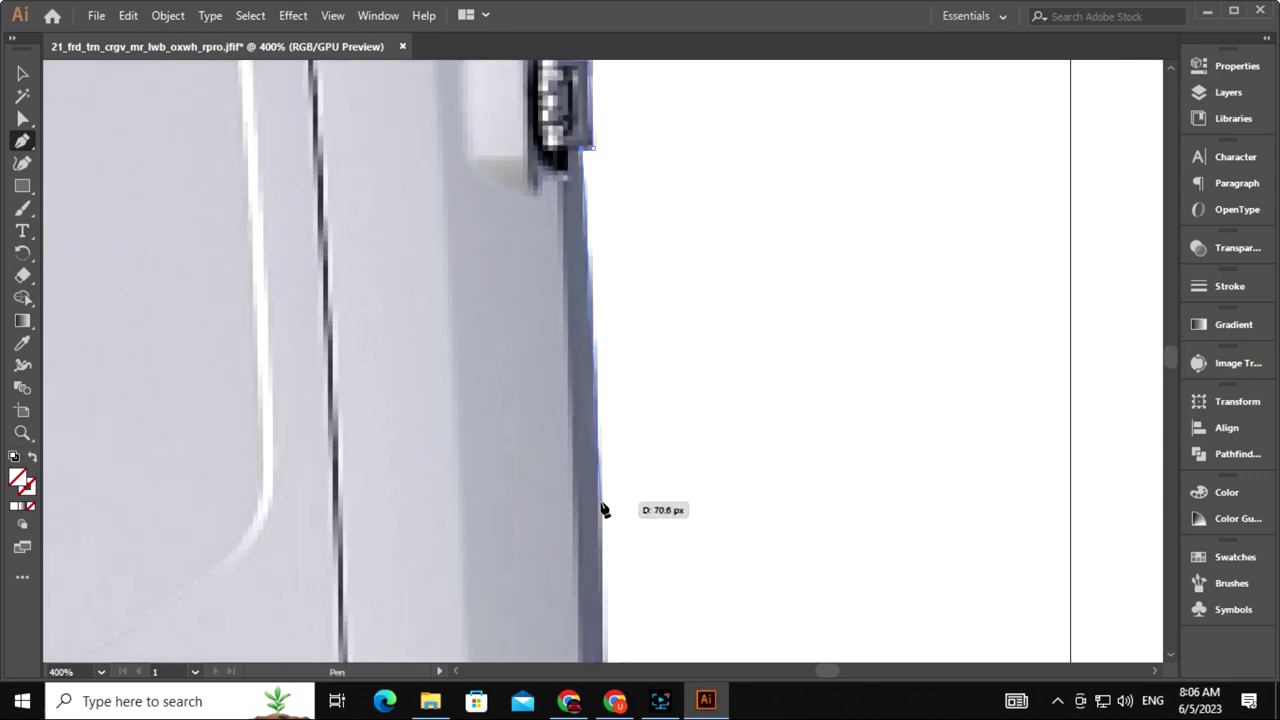
{"action": "scroll", "coordinate": [580, 423], "scroll_direction": "down", "scroll_amount": 3}
{"action": "scroll", "coordinate": [580, 420], "scroll_direction": "down", "scroll_amount": 4}
{"action": "scroll", "coordinate": [598, 313], "scroll_direction": "up", "scroll_amount": 4}
{"action": "left_click_drag", "start_coordinate": [650, 408], "coordinate": [598, 313]}
{"action": "scroll", "coordinate": [606, 302], "scroll_direction": "down", "scroll_amount": 3}
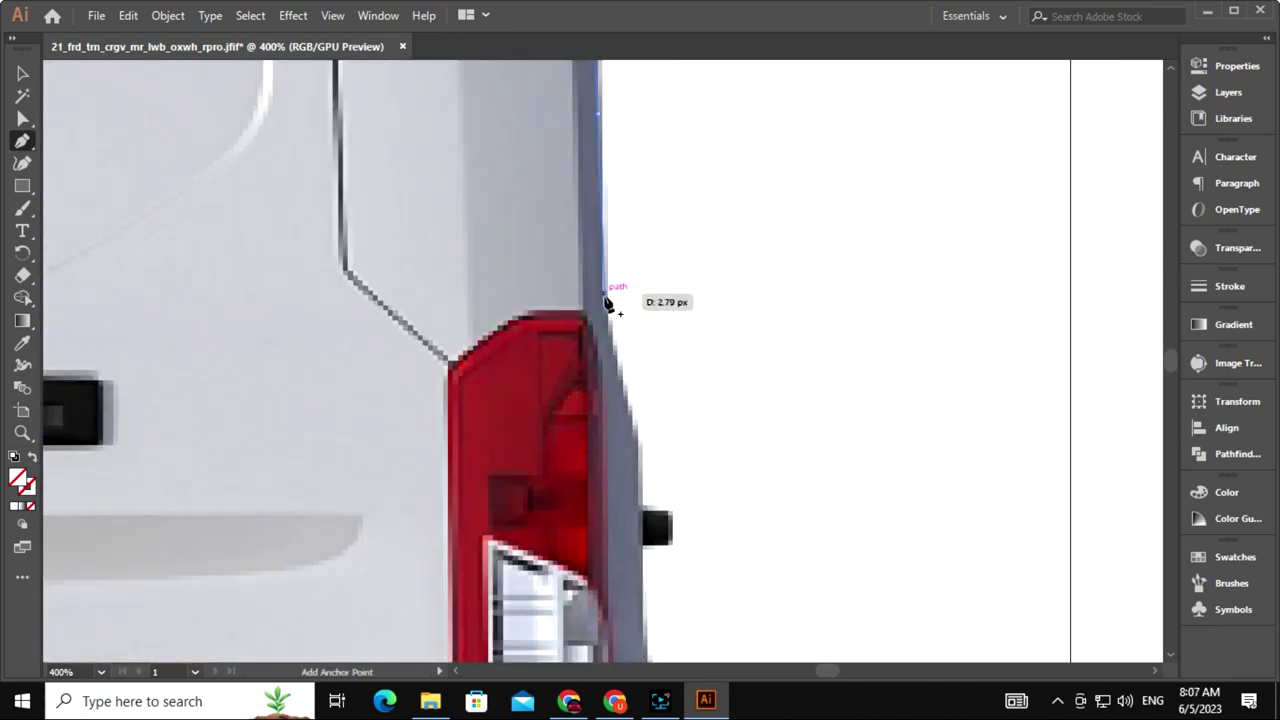
{"action": "scroll", "coordinate": [660, 360], "scroll_direction": "down", "scroll_amount": 5}
{"action": "scroll", "coordinate": [670, 320], "scroll_direction": "down", "scroll_amount": 5}
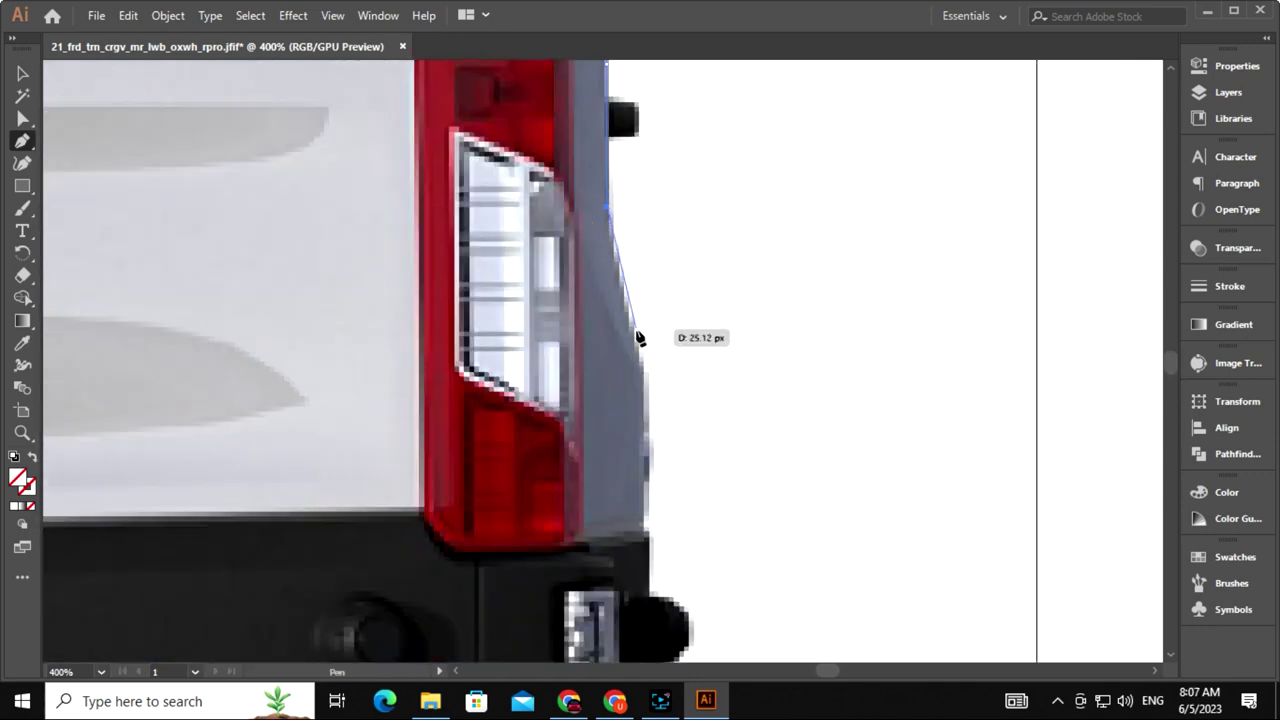
{"action": "scroll", "coordinate": [634, 400], "scroll_direction": "down", "scroll_amount": 5}
{"action": "scroll", "coordinate": [634, 243], "scroll_direction": "left", "scroll_amount": 3}
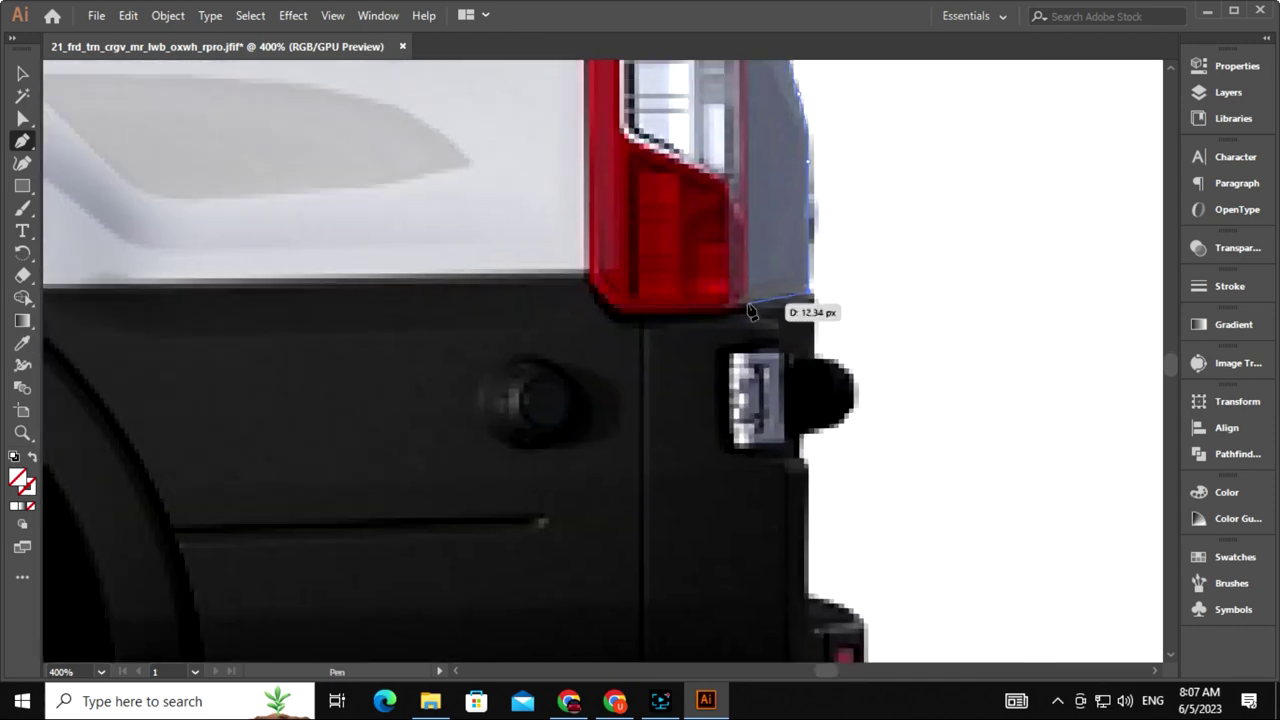
{"action": "scroll", "coordinate": [745, 310], "scroll_direction": "up", "scroll_amount": 6}
{"action": "scroll", "coordinate": [608, 375], "scroll_direction": "right", "scroll_amount": 3}
{"action": "scroll", "coordinate": [610, 528], "scroll_direction": "up", "scroll_amount": 5}
{"action": "scroll", "coordinate": [588, 495], "scroll_direction": "right", "scroll_amount": 1}
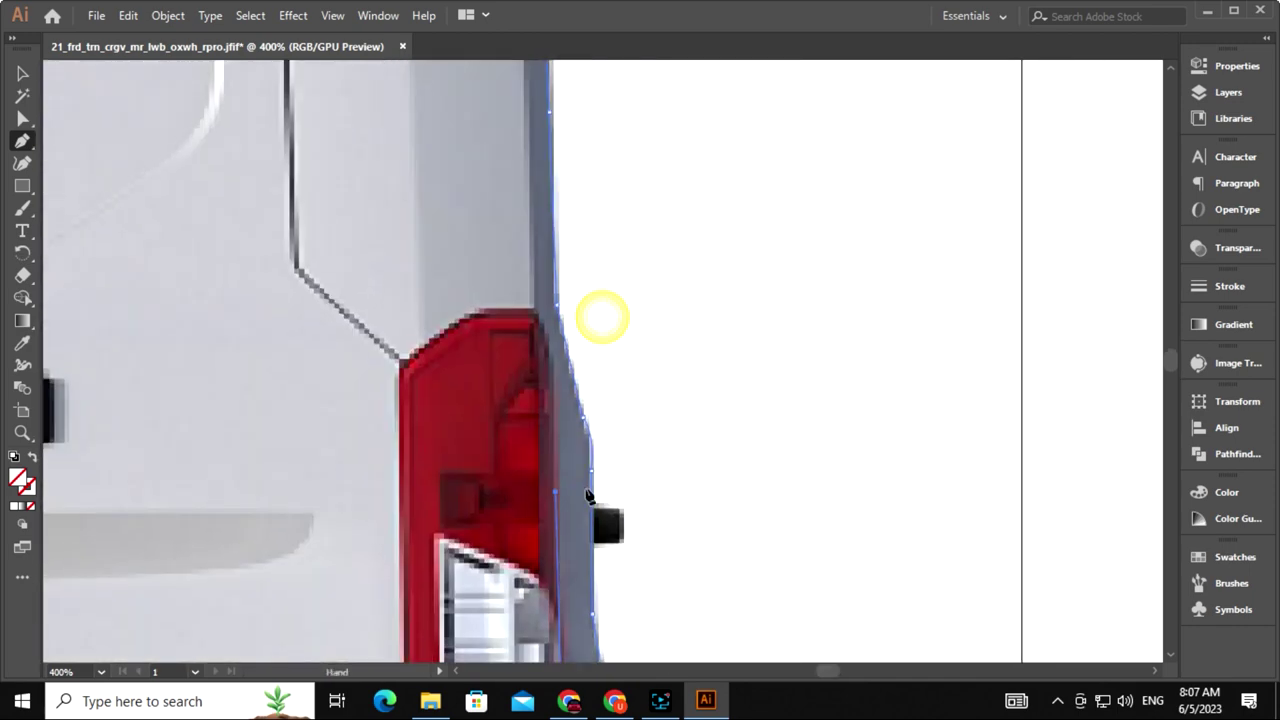
{"action": "left_click_drag", "start_coordinate": [535, 314], "coordinate": [542, 318]}
- Add anchors at the taillight's upper-left corner and the rear wheel arch corner
{"action": "scroll", "coordinate": [600, 310], "scroll_direction": "left", "scroll_amount": 5}
{"action": "scroll", "coordinate": [600, 310], "scroll_direction": "down", "scroll_amount": 1}
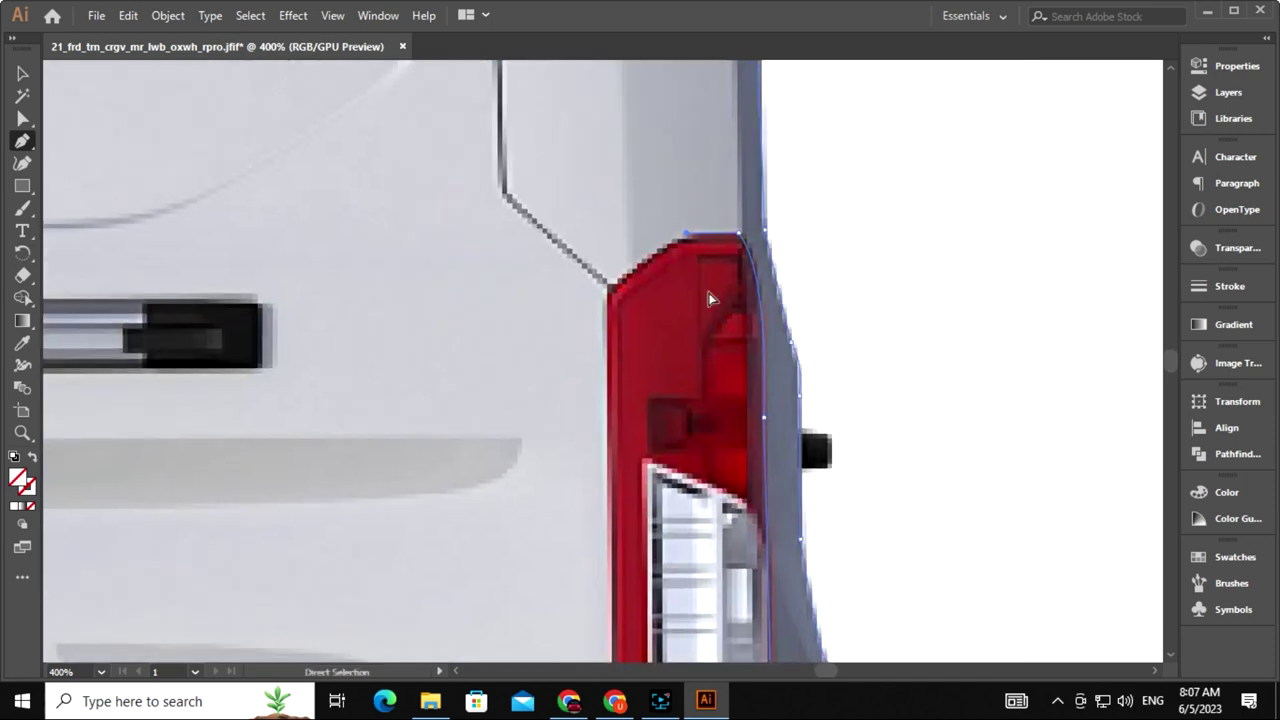
{"action": "left_click", "coordinate": [610, 288]}
{"action": "scroll", "coordinate": [571, 400], "scroll_direction": "down", "scroll_amount": 3}
{"action": "scroll", "coordinate": [571, 400], "scroll_direction": "right", "scroll_amount": 1}
{"action": "scroll", "coordinate": [570, 475], "scroll_direction": "down", "scroll_amount": 2}
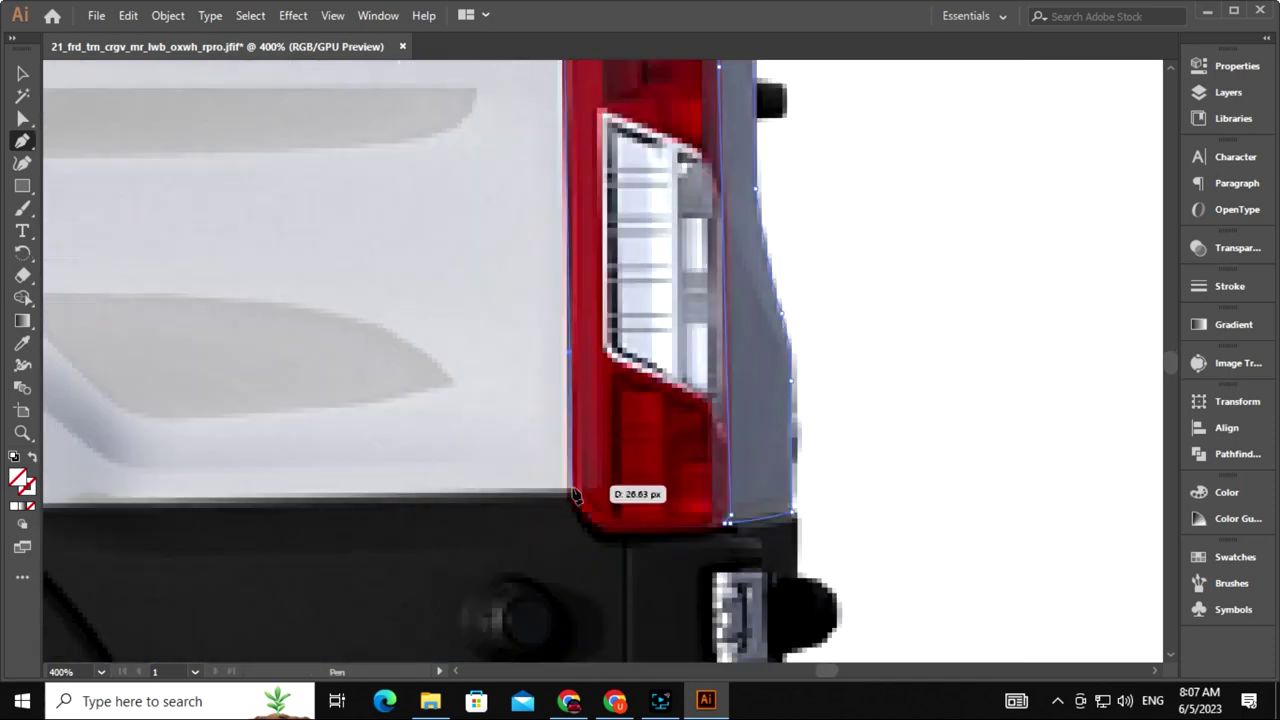
{"action": "scroll", "coordinate": [610, 480], "scroll_direction": "down", "scroll_amount": 2}
{"action": "scroll", "coordinate": [610, 480], "scroll_direction": "left", "scroll_amount": 4}
{"action": "scroll", "coordinate": [285, 442], "scroll_direction": "down", "scroll_amount": 3}
{"action": "left_click", "coordinate": [890, 265]}
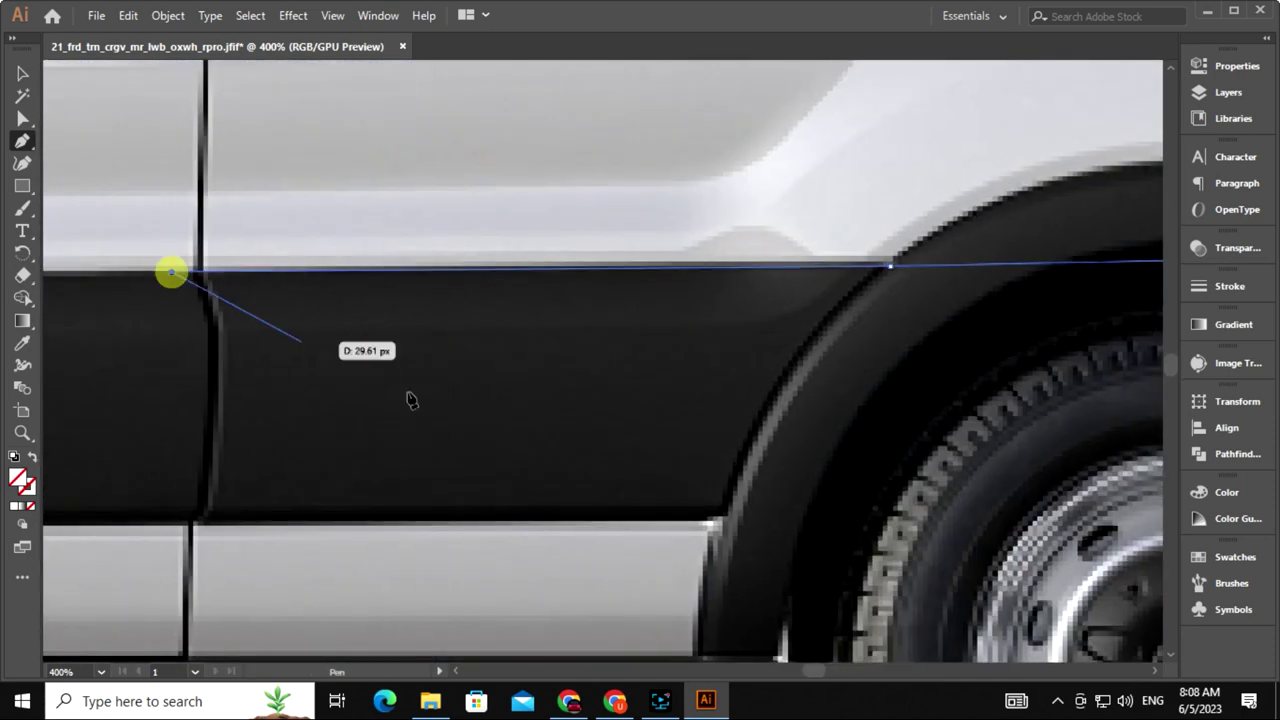
- Anchor the bumper's upper-left corner and close the outline at its starting point
{"action": "key", "text": "ctrl+minus"}
{"action": "key", "text": "ctrl+minus"}
{"action": "scroll", "coordinate": [746, 406], "scroll_direction": "left", "scroll_amount": 5}
{"action": "scroll", "coordinate": [828, 527], "scroll_direction": "left", "scroll_amount": 10}
{"action": "scroll", "coordinate": [608, 409], "scroll_direction": "left", "scroll_amount": 3}
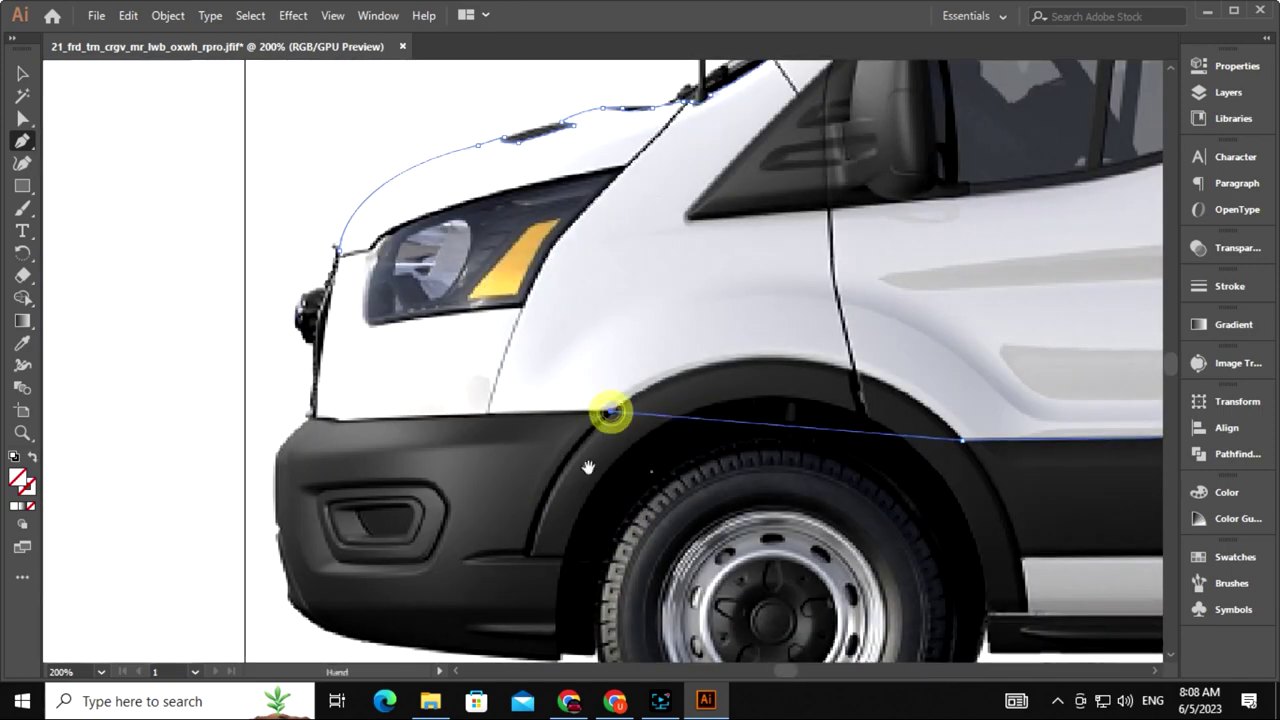
{"action": "scroll", "coordinate": [590, 423], "scroll_direction": "left", "scroll_amount": 5}
{"action": "scroll", "coordinate": [740, 440], "scroll_direction": "left", "scroll_amount": 4}
{"action": "scroll", "coordinate": [700, 440], "scroll_direction": "right", "scroll_amount": 10}
{"action": "scroll", "coordinate": [700, 440], "scroll_direction": "up", "scroll_amount": 3}
{"action": "left_click", "coordinate": [258, 537]}
{"action": "left_click", "coordinate": [285, 370]}
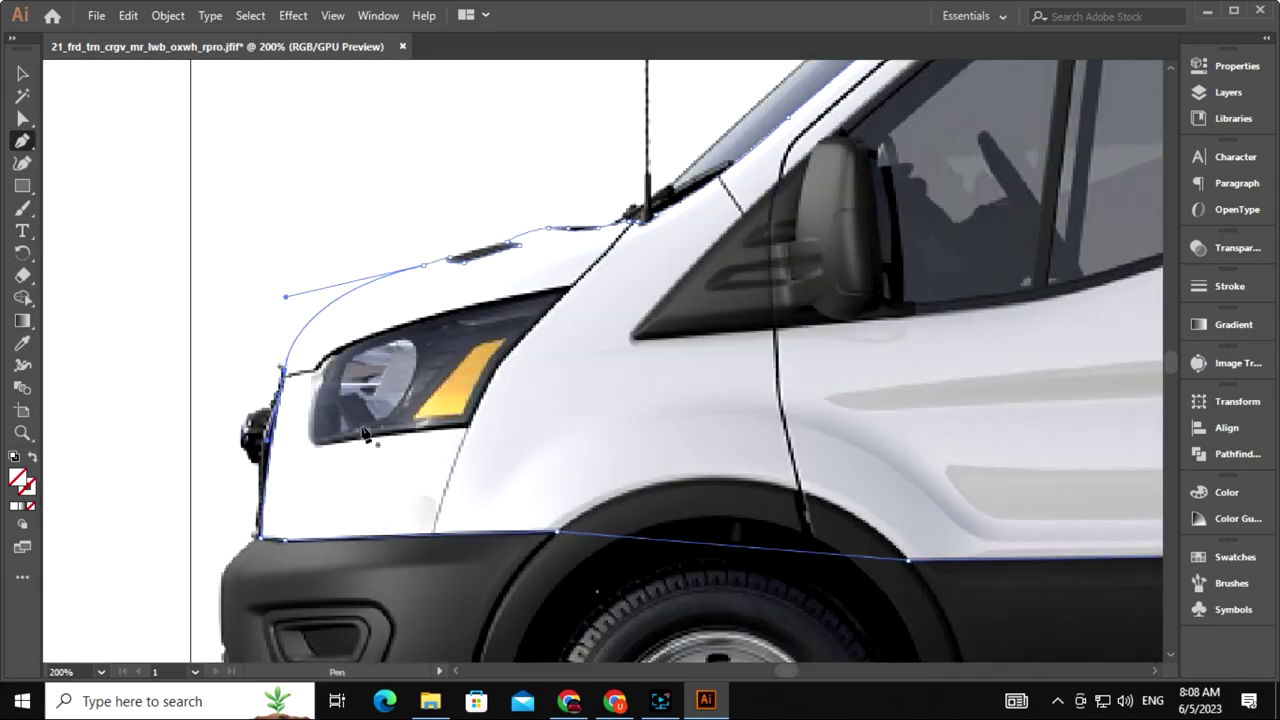
{"action": "scroll", "coordinate": [571, 386], "scroll_direction": "down", "scroll_amount": 3}
{"action": "scroll", "coordinate": [571, 386], "scroll_direction": "right", "scroll_amount": 3}
{"action": "key", "text": "shift+c"}
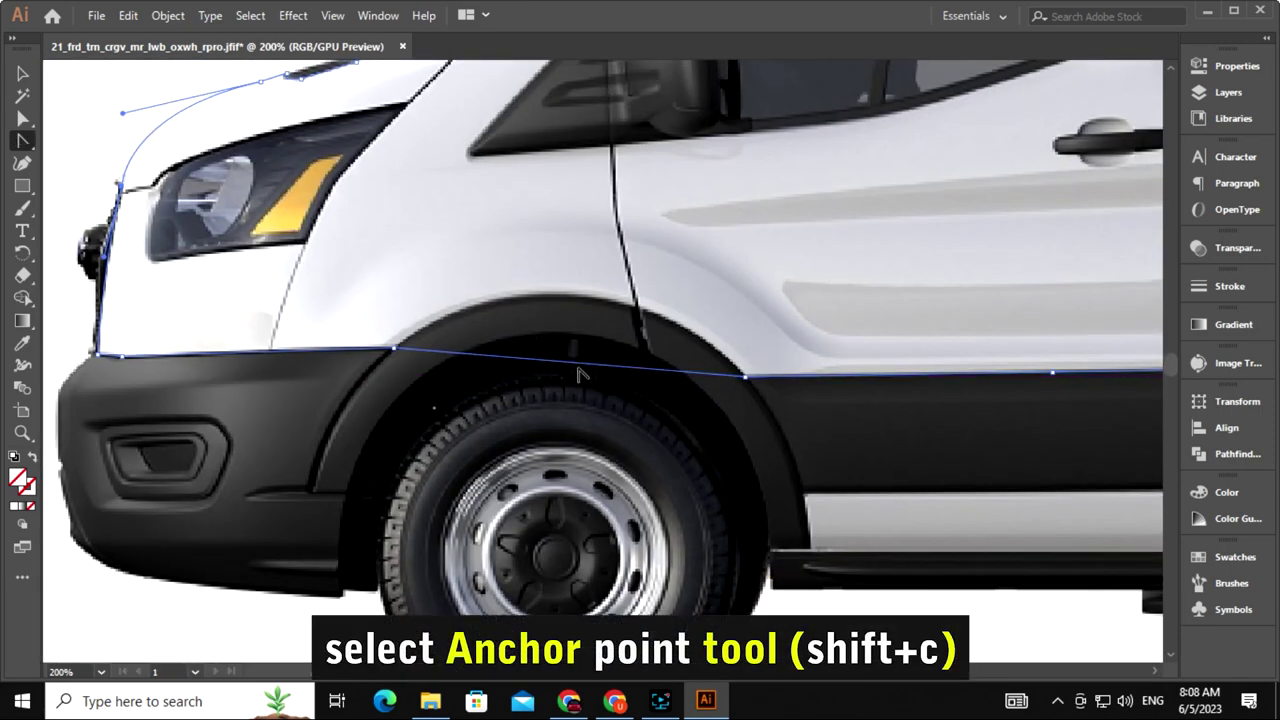
- Bend the outline segments over the front and rear wheel arches into curves
{"action": "left_click_drag", "start_coordinate": [577, 368], "coordinate": [578, 305]}
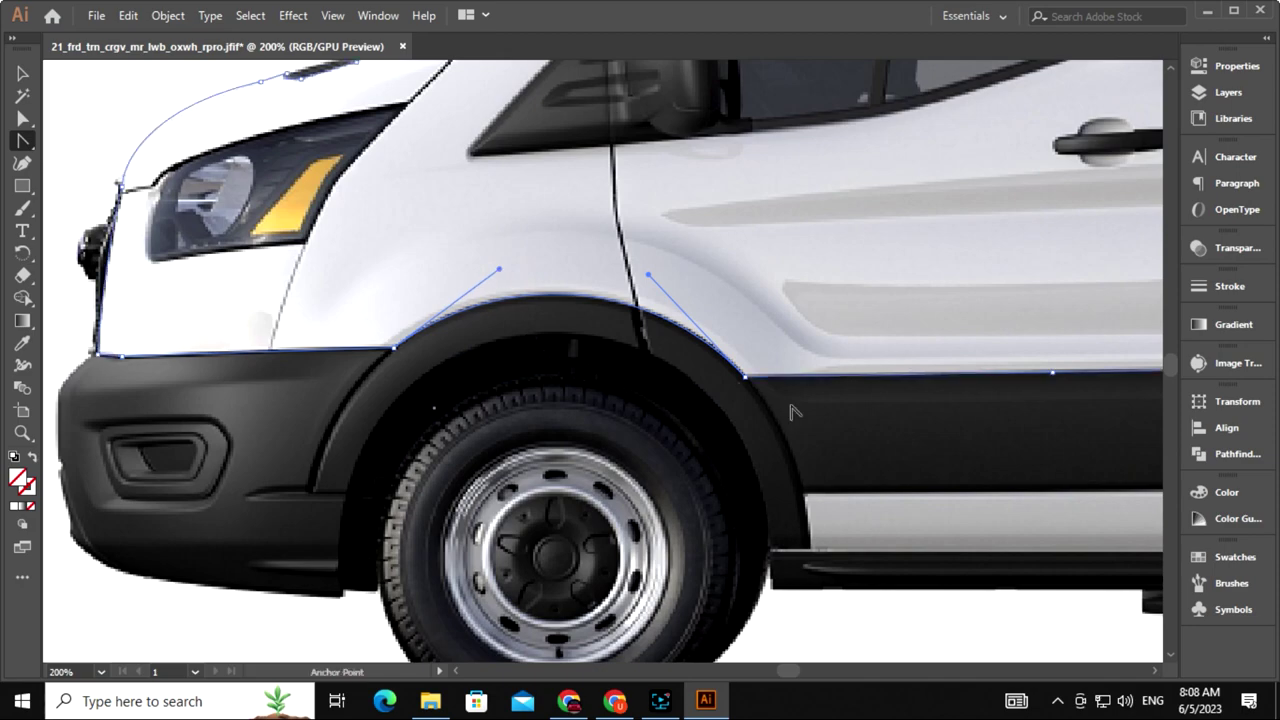
{"action": "left_click_drag", "start_coordinate": [1100, 300], "coordinate": [545, 370]}
{"action": "left_click_drag", "start_coordinate": [997, 374], "coordinate": [581, 485]}
{"action": "left_click_drag", "start_coordinate": [545, 352], "coordinate": [465, 287]}
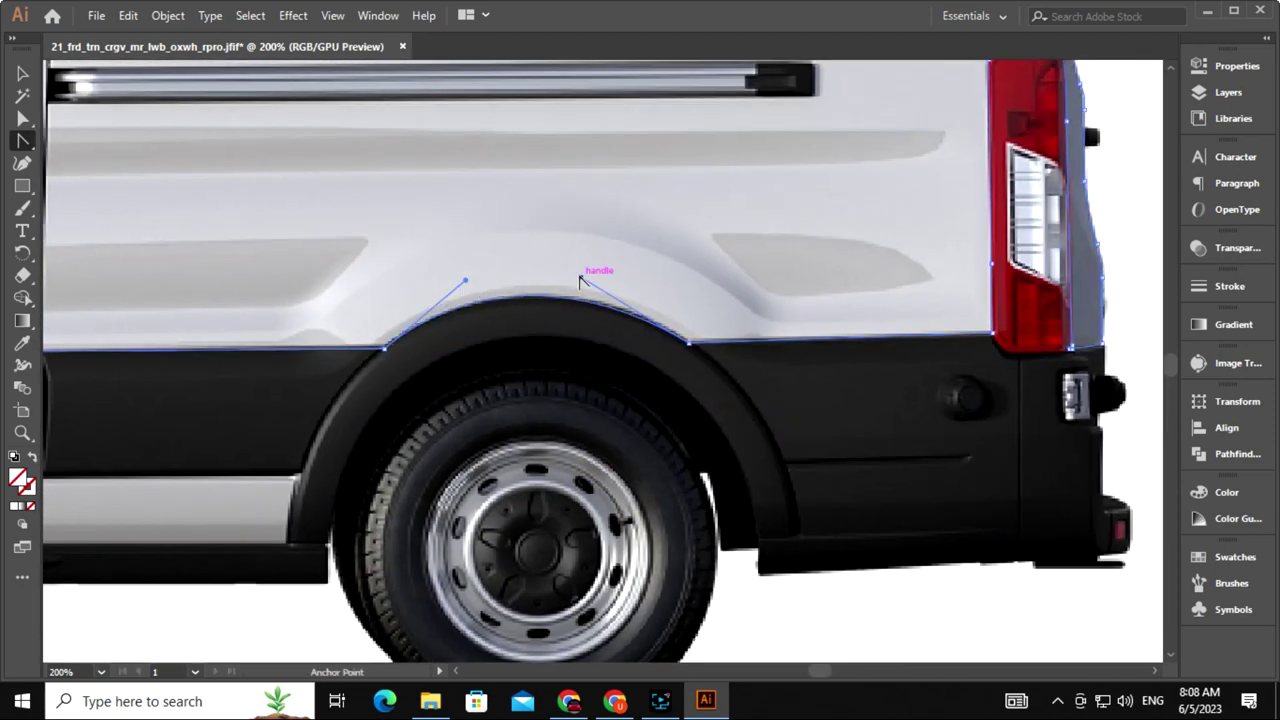
- Fill the traced van body with magenta CE00F9 from the Color Picker
{"action": "key", "text": "ctrl+minus"}
{"action": "key", "text": "ctrl+minus"}
{"action": "key", "text": "ctrl+minus"}
{"action": "scroll", "coordinate": [240, 360], "scroll_direction": "left", "scroll_amount": 2}
{"action": "scroll", "coordinate": [351, 380], "scroll_direction": "up", "scroll_amount": 1}
{"action": "left_click", "coordinate": [18, 480]}
{"action": "double_click", "coordinate": [18, 480]}
{"action": "left_click_drag", "start_coordinate": [655, 377], "coordinate": [661, 278]}
{"action": "left_click", "coordinate": [628, 236]}
{"action": "left_click", "coordinate": [838, 240]}
- Trace a closed four-corner shape around the silver lower sill strip
{"action": "key", "text": "v"}
{"action": "key", "text": "ctrl+1"}
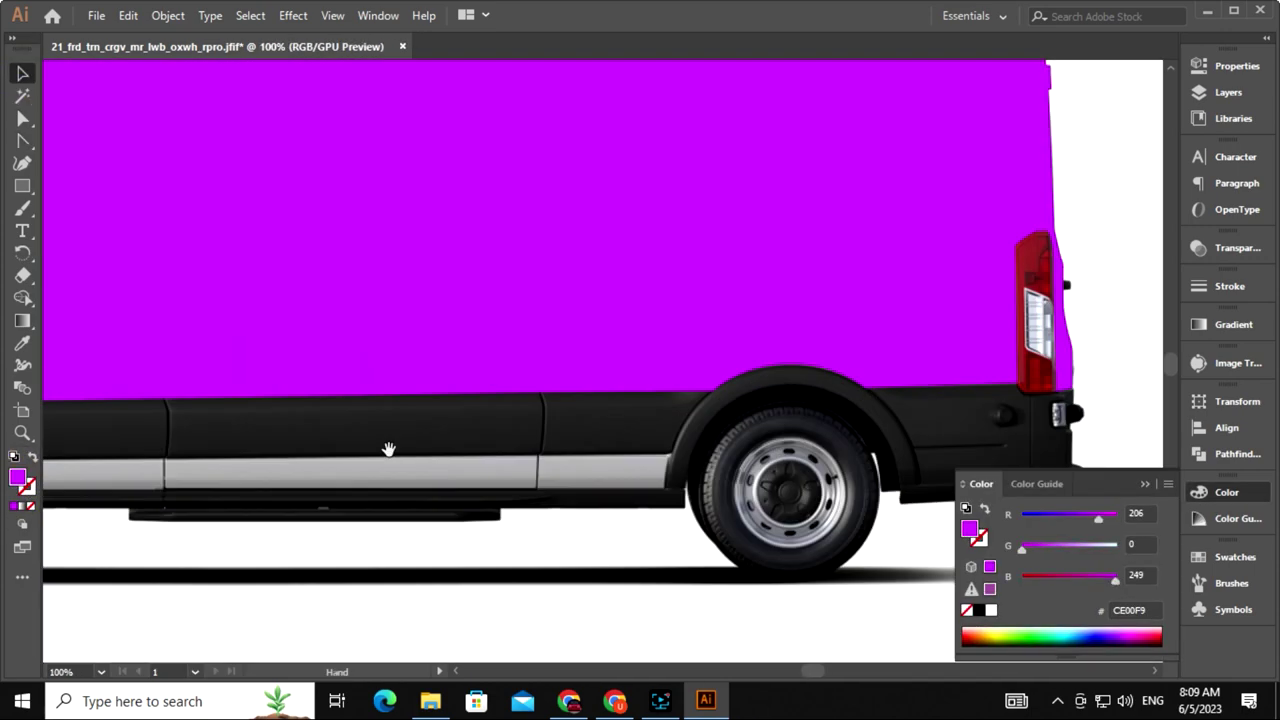
{"action": "scroll", "coordinate": [388, 449], "scroll_direction": "up", "scroll_amount": 1}
{"action": "scroll", "coordinate": [600, 330], "scroll_direction": "up", "scroll_amount": 1}
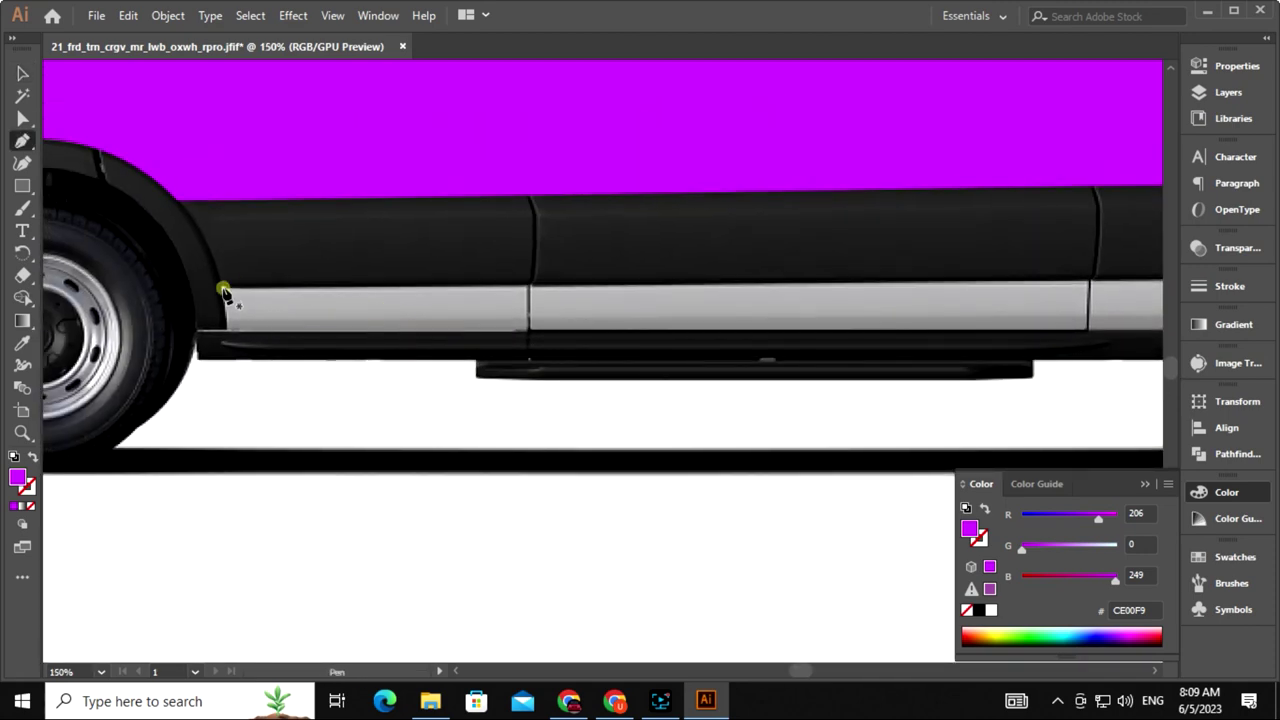
{"action": "left_click", "coordinate": [224, 293]}
{"action": "scroll", "coordinate": [600, 330], "scroll_direction": "right", "scroll_amount": 3}
{"action": "left_click", "coordinate": [976, 323]}
{"action": "left_click", "coordinate": [968, 372]}
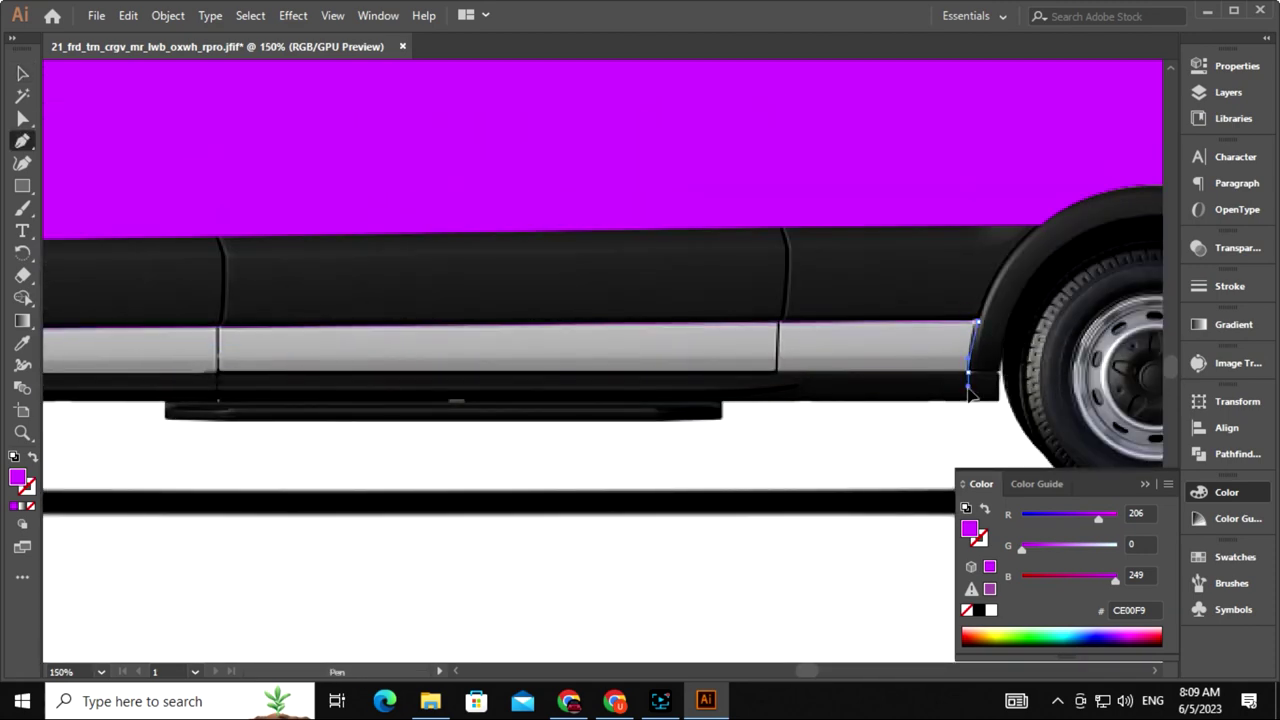
{"action": "scroll", "coordinate": [968, 405], "scroll_direction": "left", "scroll_amount": 3}
{"action": "left_click", "coordinate": [180, 336]}
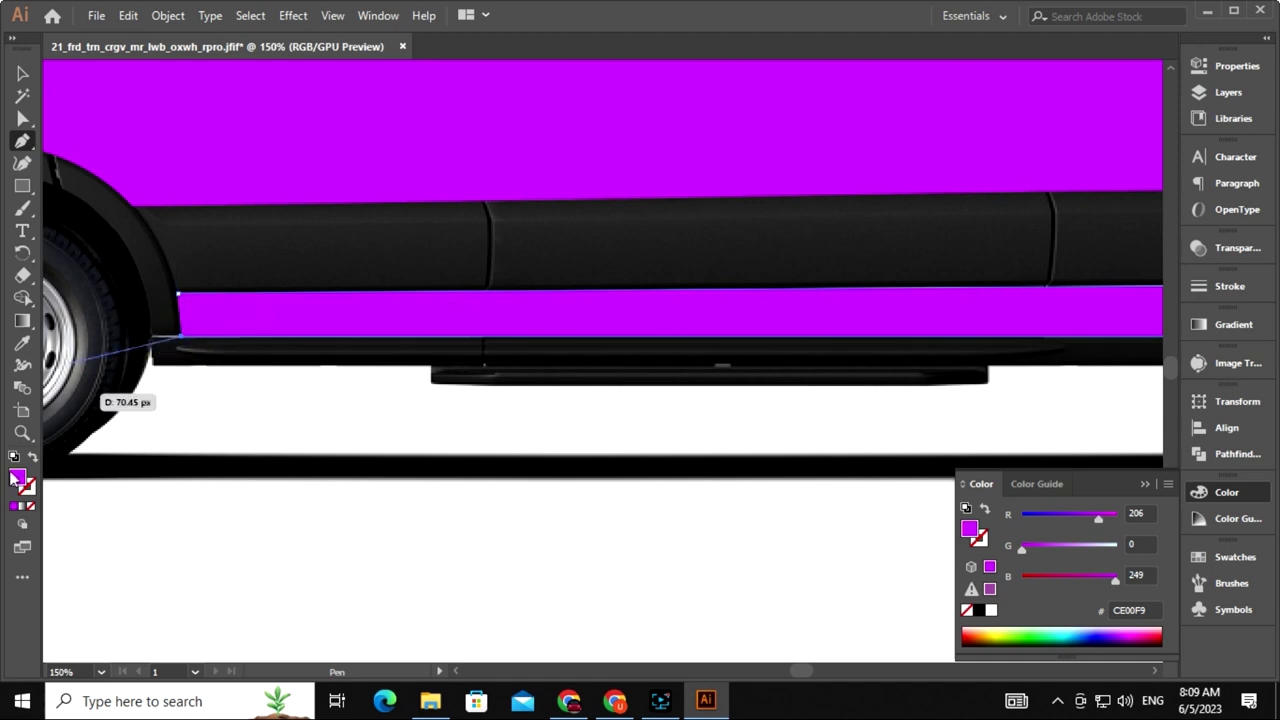
{"action": "left_click", "coordinate": [177, 295]}
- Eyedropper the magenta fill onto the sill shape, then set the traced shapes' fill to None
{"action": "key", "text": "i"}
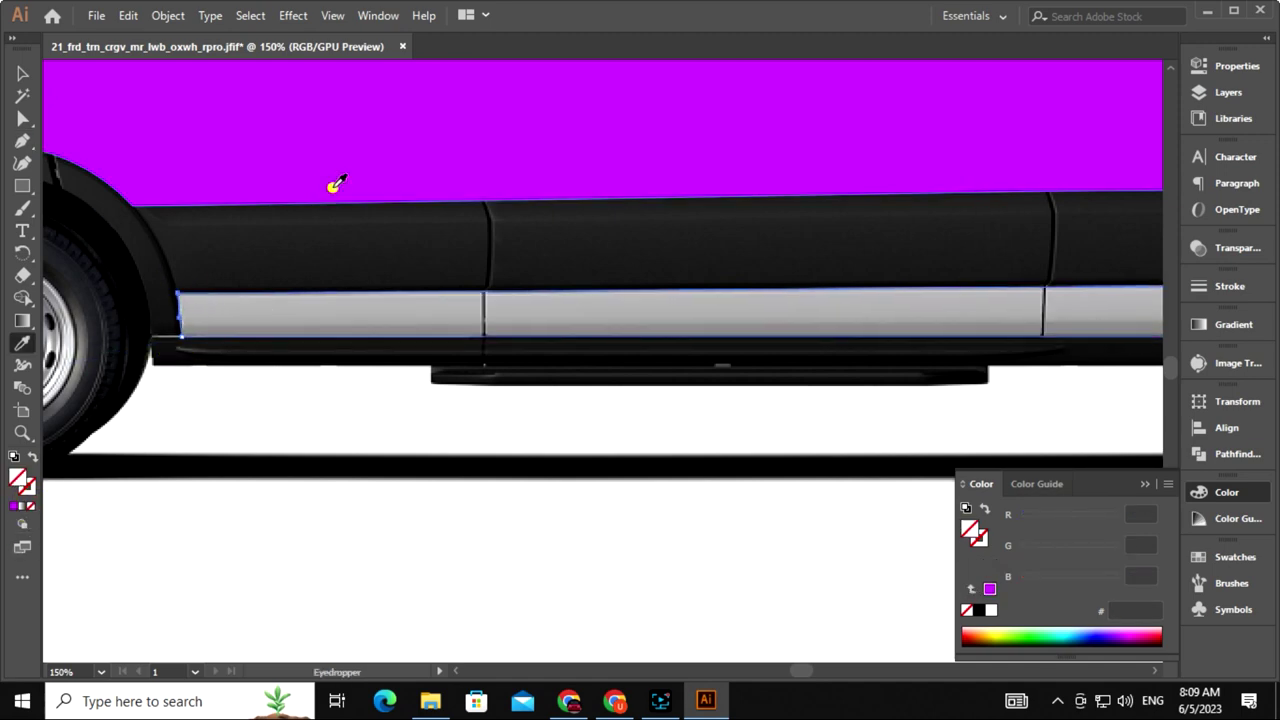
{"action": "left_click", "coordinate": [334, 186]}
{"action": "key", "text": "v"}
{"action": "key", "text": "ctrl+0"}
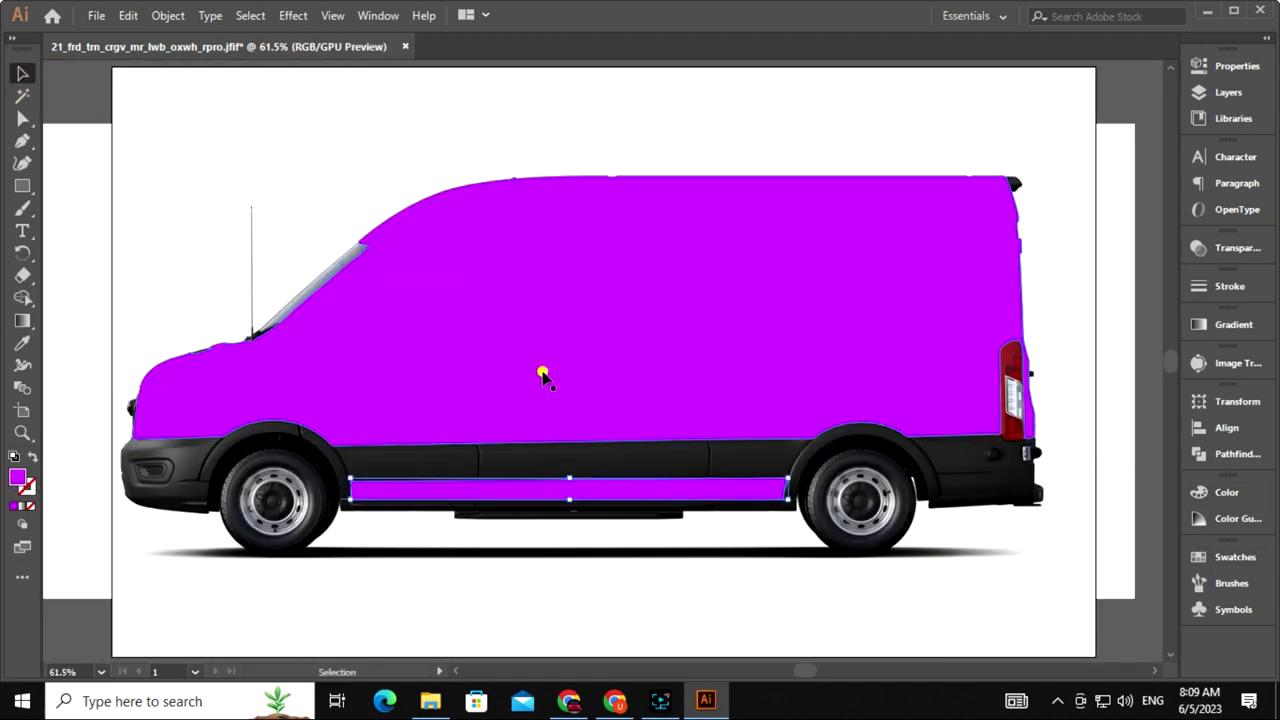
{"action": "left_click", "coordinate": [29, 505]}
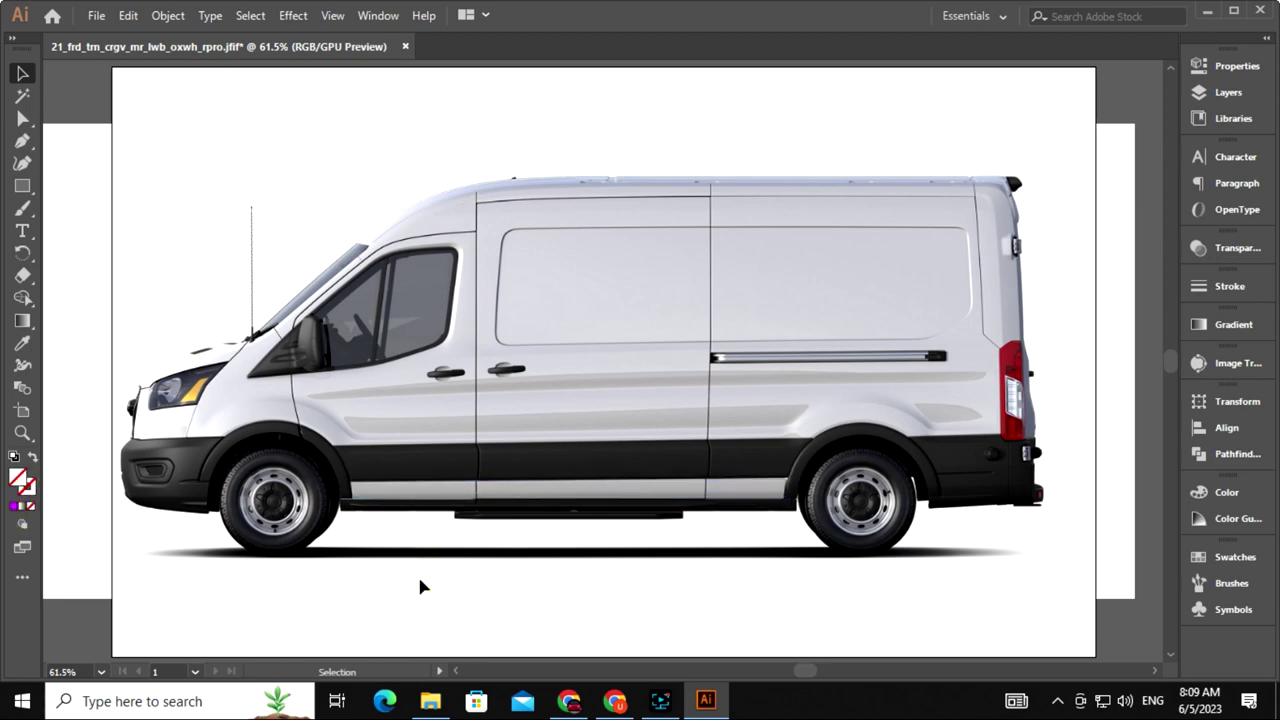
{"action": "left_click", "coordinate": [657, 446]}
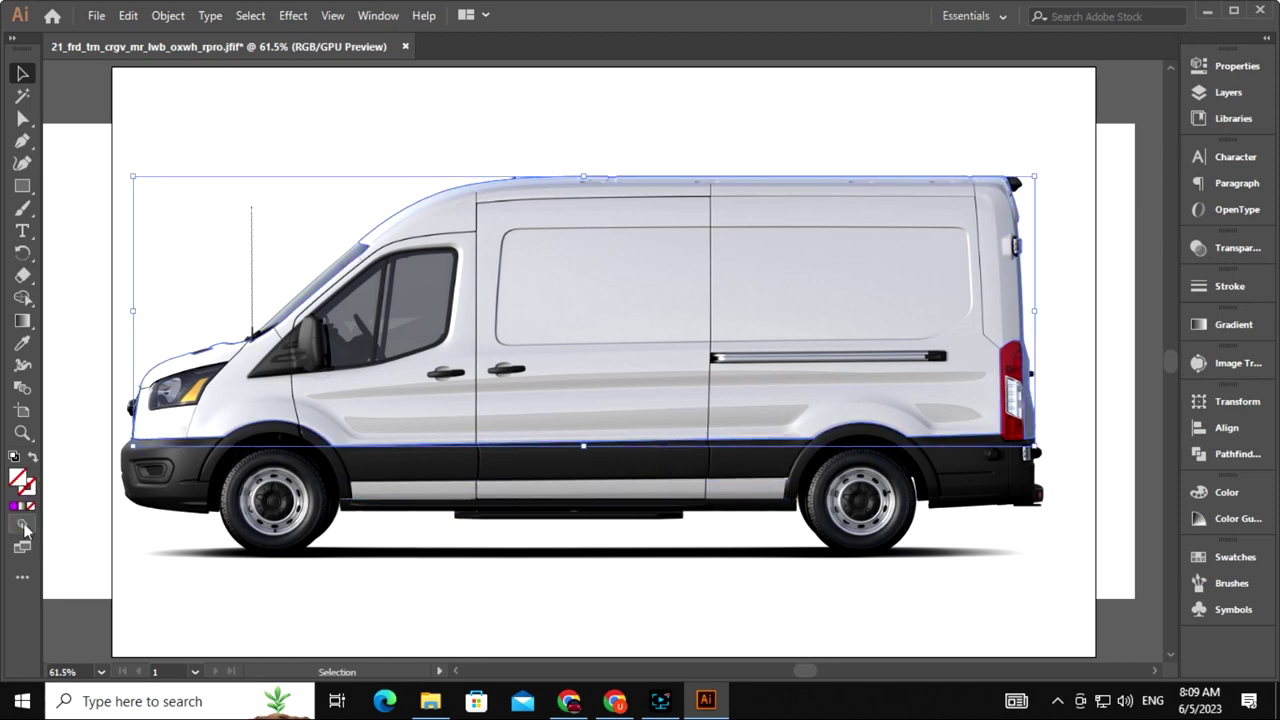
{"action": "left_click", "coordinate": [15, 505]}
- Trace the cab window's upper edge and top-right corner with the Pen tool
{"action": "left_click", "coordinate": [29, 505]}
{"action": "scroll", "coordinate": [360, 329], "scroll_direction": "up", "scroll_amount": 1}
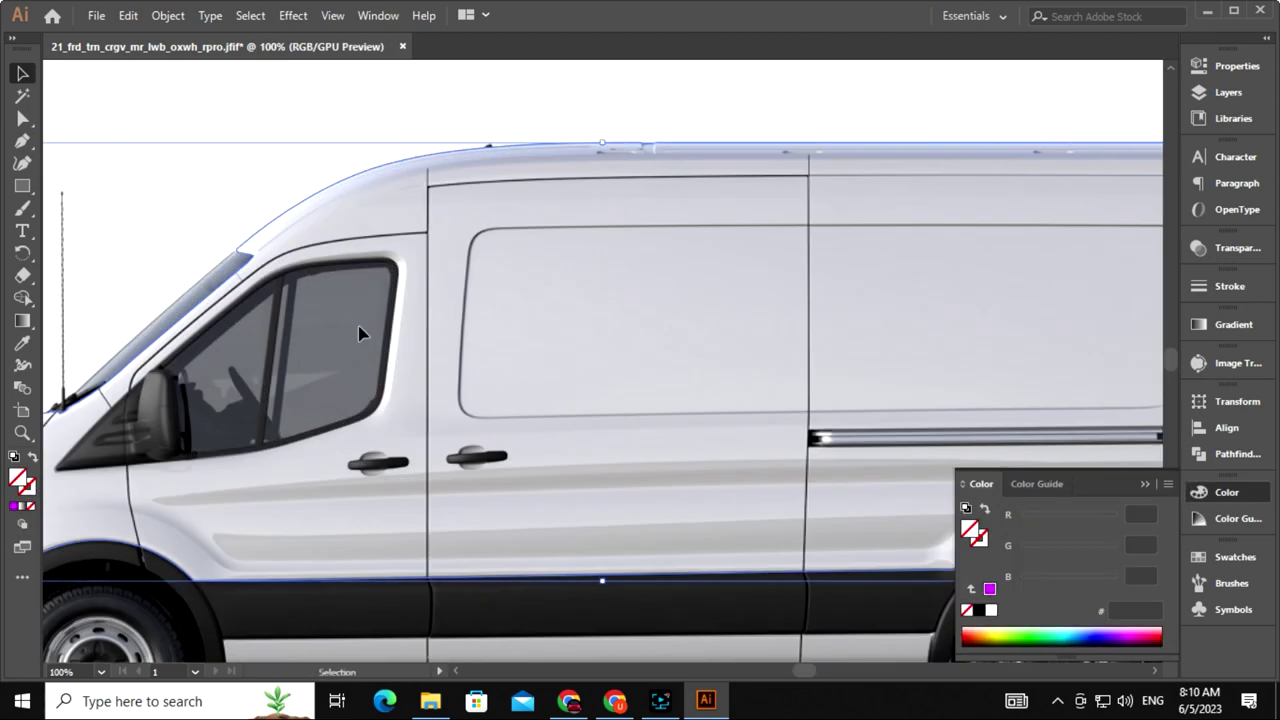
{"action": "scroll", "coordinate": [648, 304], "scroll_direction": "up", "scroll_amount": 1}
{"action": "mouse_move", "coordinate": [648, 304]}
{"action": "left_mouse_down"}
{"action": "mouse_move", "coordinate": [440, 378]}
{"action": "mouse_move", "coordinate": [730, 380]}
{"action": "left_mouse_up"}
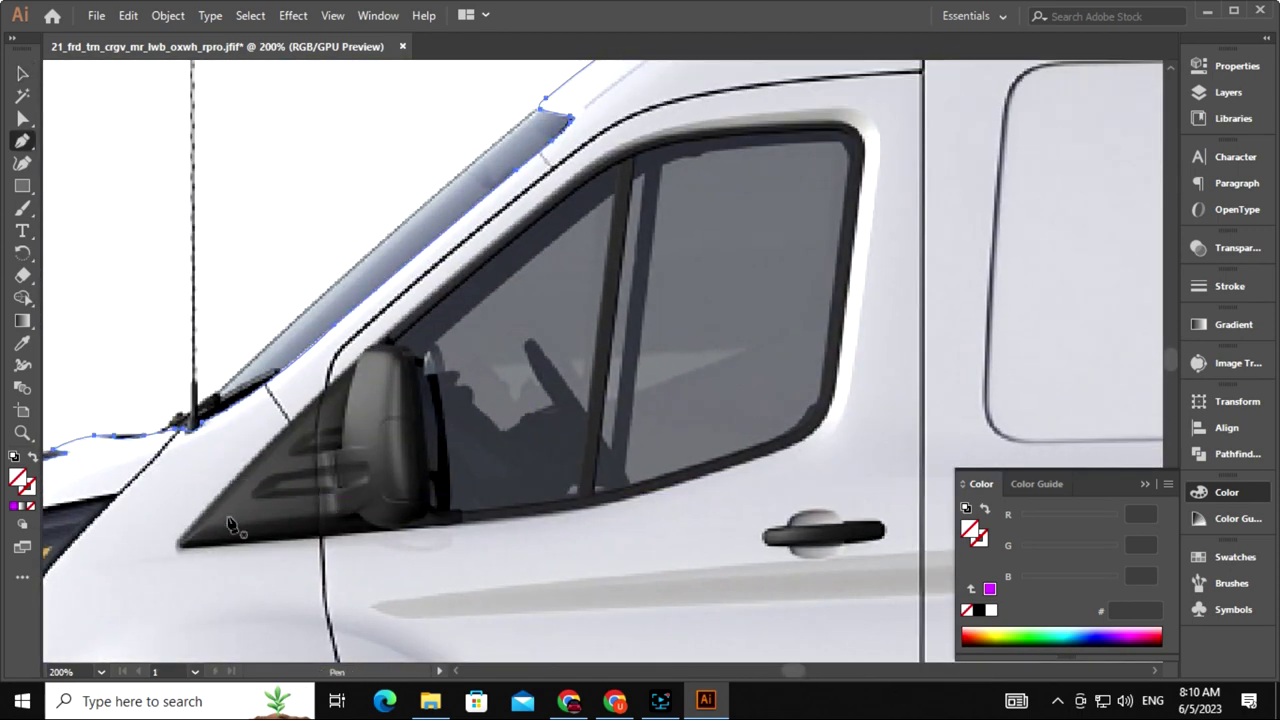
{"action": "left_click", "coordinate": [189, 528]}
{"action": "left_click", "coordinate": [413, 311]}
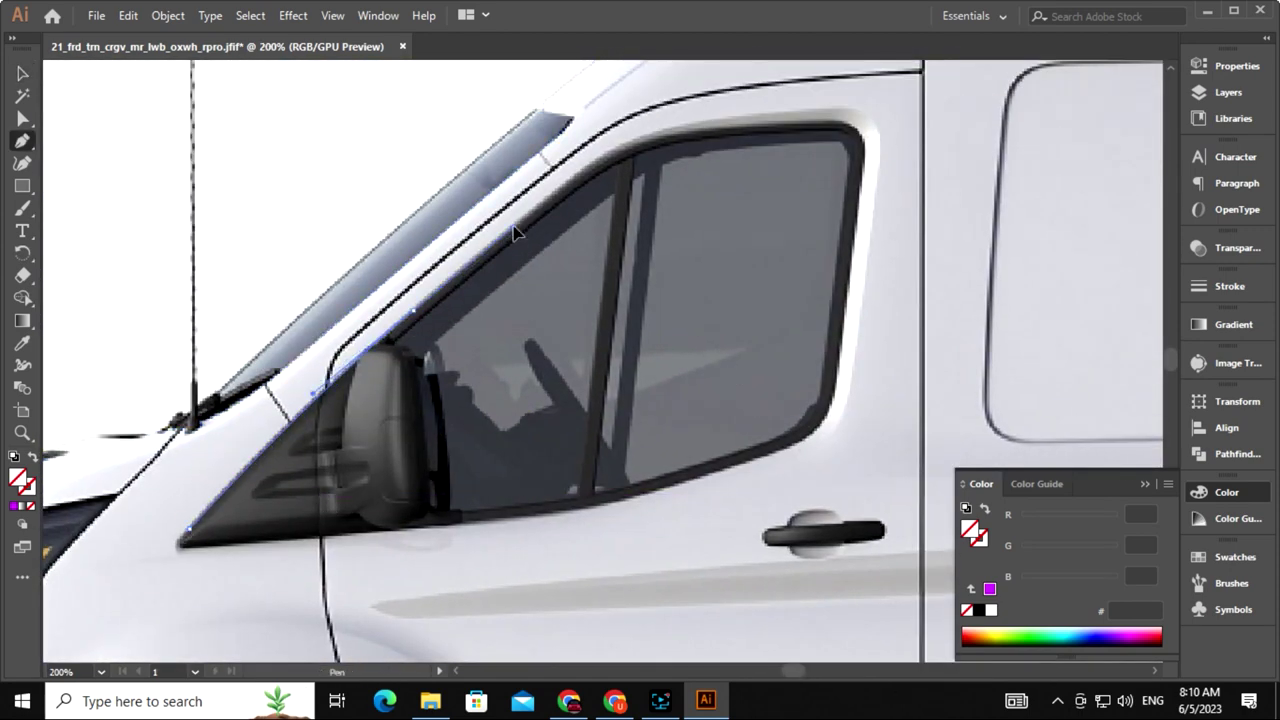
{"action": "left_click_drag", "start_coordinate": [558, 200], "coordinate": [390, 386]}
{"action": "left_click_drag", "start_coordinate": [575, 293], "coordinate": [657, 293]}
{"action": "left_click", "coordinate": [573, 291]}
{"action": "left_click", "coordinate": [675, 285]}
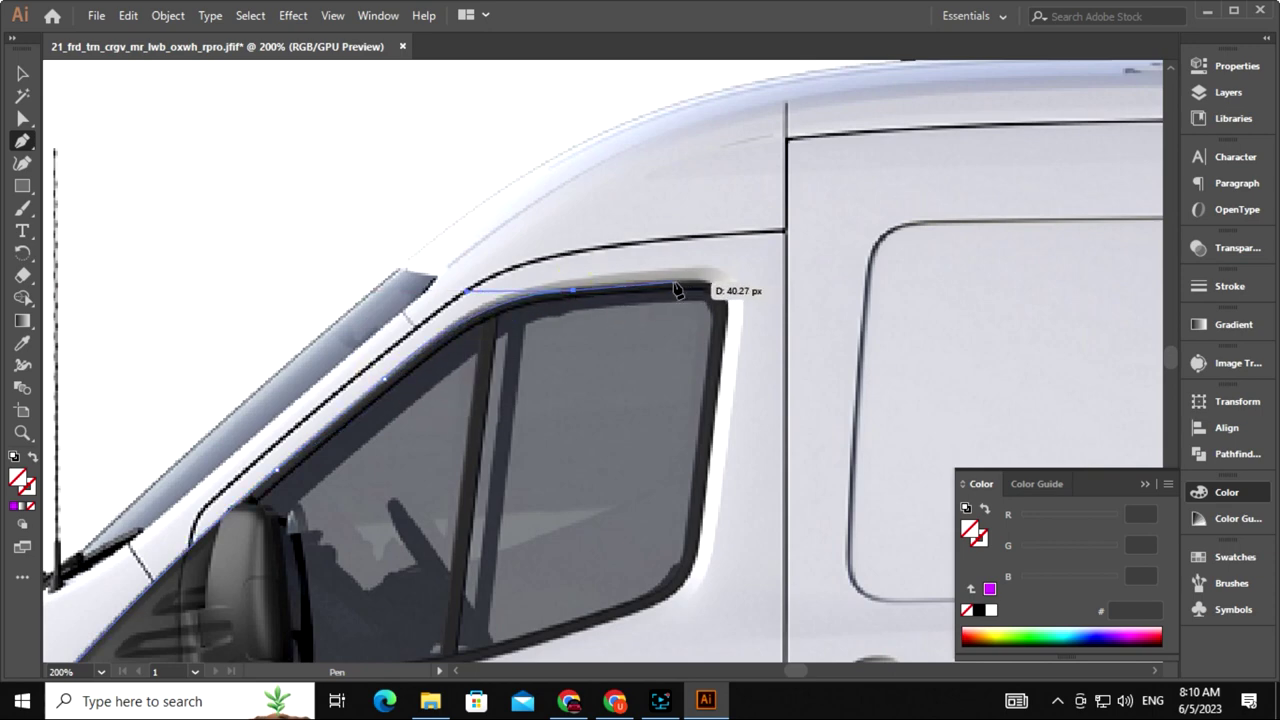
{"action": "left_click_drag", "start_coordinate": [727, 308], "coordinate": [722, 358]}
- Curve the path down the window's right edge and close it at the start anchor
{"action": "scroll", "coordinate": [722, 358], "scroll_direction": "down", "scroll_amount": 4}
{"action": "left_click_drag", "start_coordinate": [711, 409], "coordinate": [712, 355]}
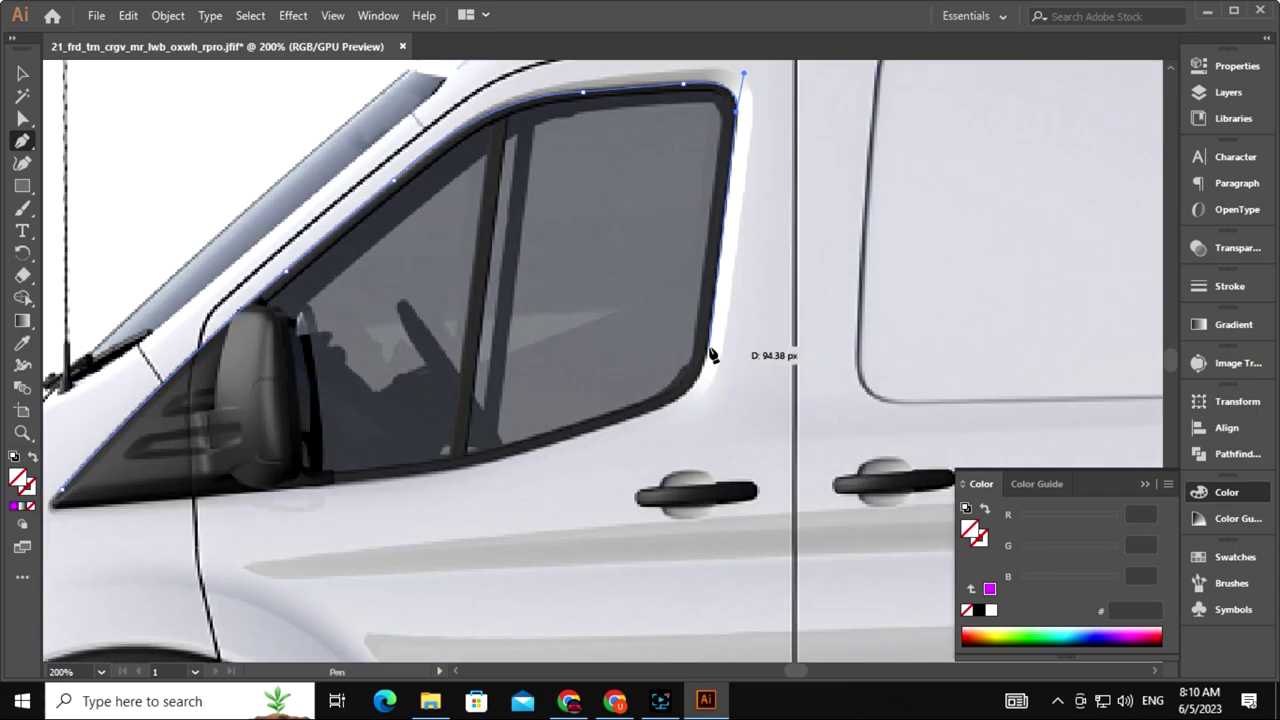
{"action": "left_click_drag", "start_coordinate": [630, 425], "coordinate": [556, 438]}
{"action": "scroll", "coordinate": [625, 443], "scroll_direction": "down", "scroll_amount": 4}
{"action": "scroll", "coordinate": [751, 280], "scroll_direction": "left", "scroll_amount": 5}
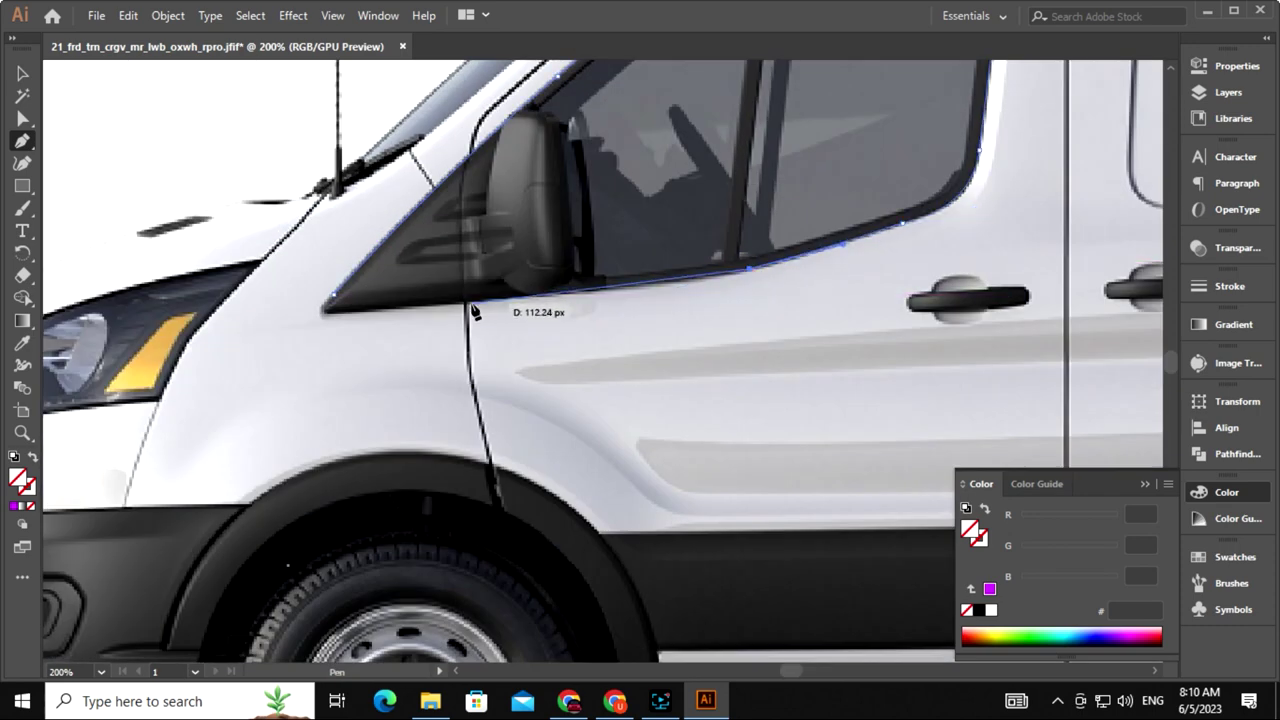
{"action": "left_click_drag", "start_coordinate": [475, 312], "coordinate": [466, 305]}
{"action": "left_click_drag", "start_coordinate": [333, 312], "coordinate": [340, 318]}
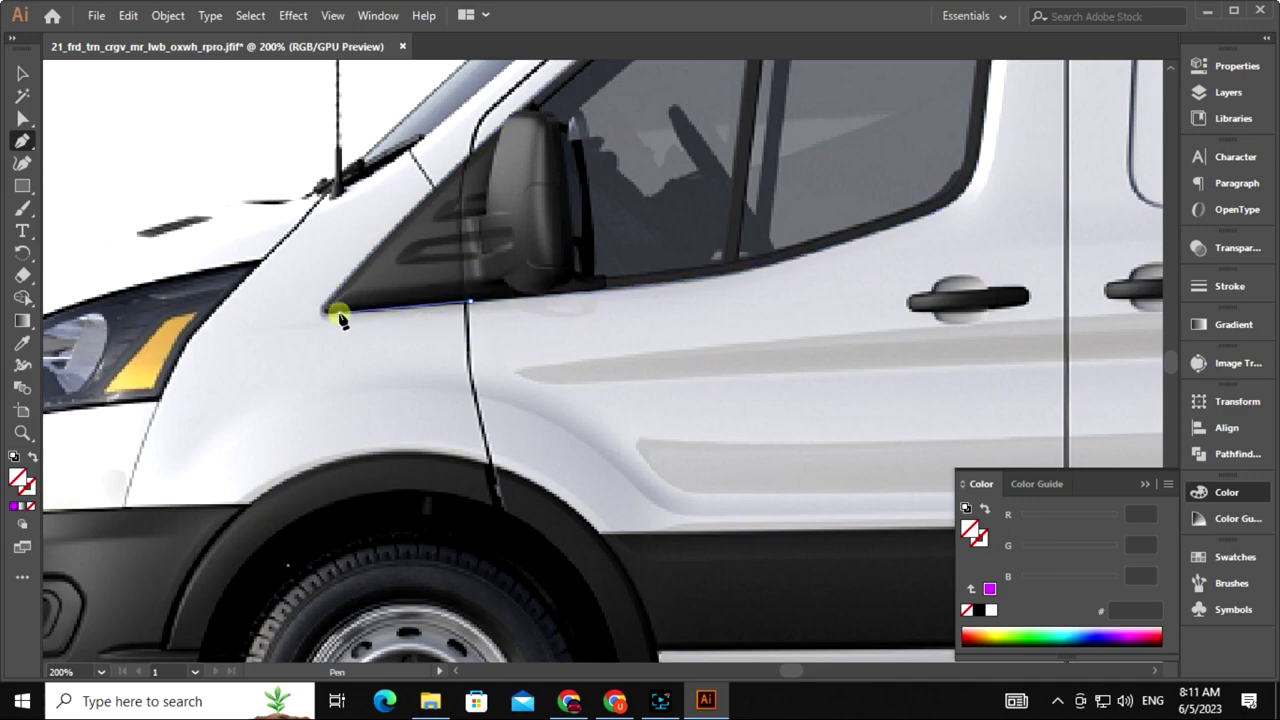
{"action": "scroll", "coordinate": [748, 434], "scroll_direction": "down", "scroll_amount": 3}
- Fill the window shape teal #00DAF7 at 50% opacity, then deselect it
{"action": "double_click", "coordinate": [17, 478]}
{"action": "type", "text": "00DAF7"}
{"action": "left_click", "coordinate": [858, 245]}
{"action": "key", "text": "v"}
{"action": "left_click_drag", "start_coordinate": [703, 418], "coordinate": [609, 386]}
{"action": "left_click", "coordinate": [1240, 248]}
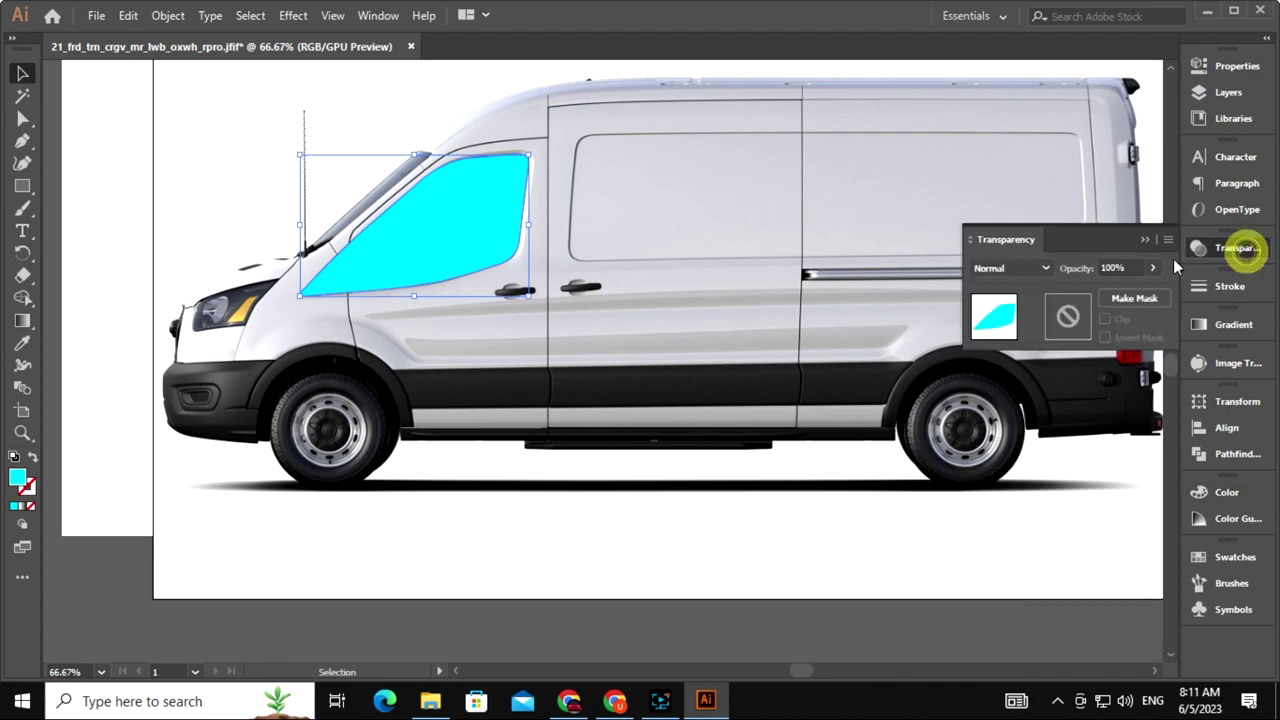
{"action": "type", "text": "50"}
{"action": "key", "text": "Return"}
{"action": "key", "text": "ctrl+shift+a"}
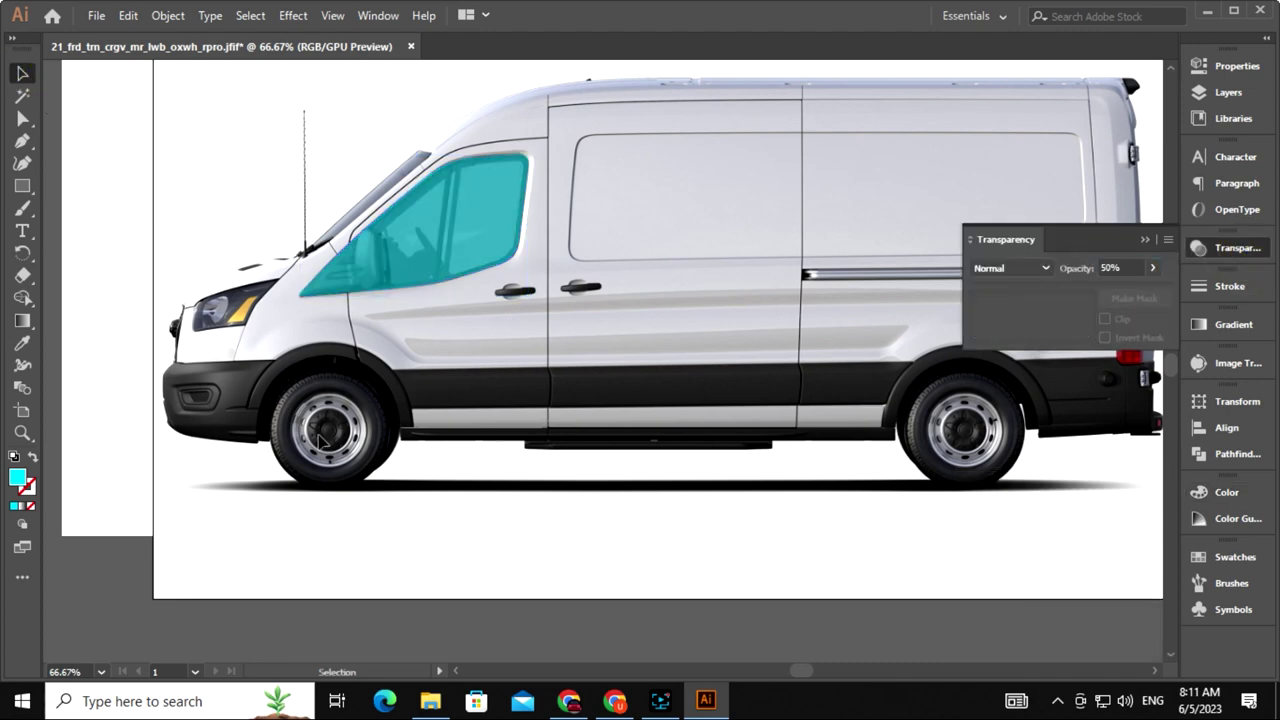
{"action": "scroll", "coordinate": [437, 386], "scroll_direction": "left", "scroll_amount": 2}
{"action": "scroll", "coordinate": [437, 377], "scroll_direction": "up", "scroll_amount": 1}
- Trace and close an unfilled Pen outline around the headlight
{"action": "scroll", "coordinate": [758, 358], "scroll_direction": "up", "scroll_amount": 1}
{"action": "scroll", "coordinate": [668, 372], "scroll_direction": "up", "scroll_amount": 2}
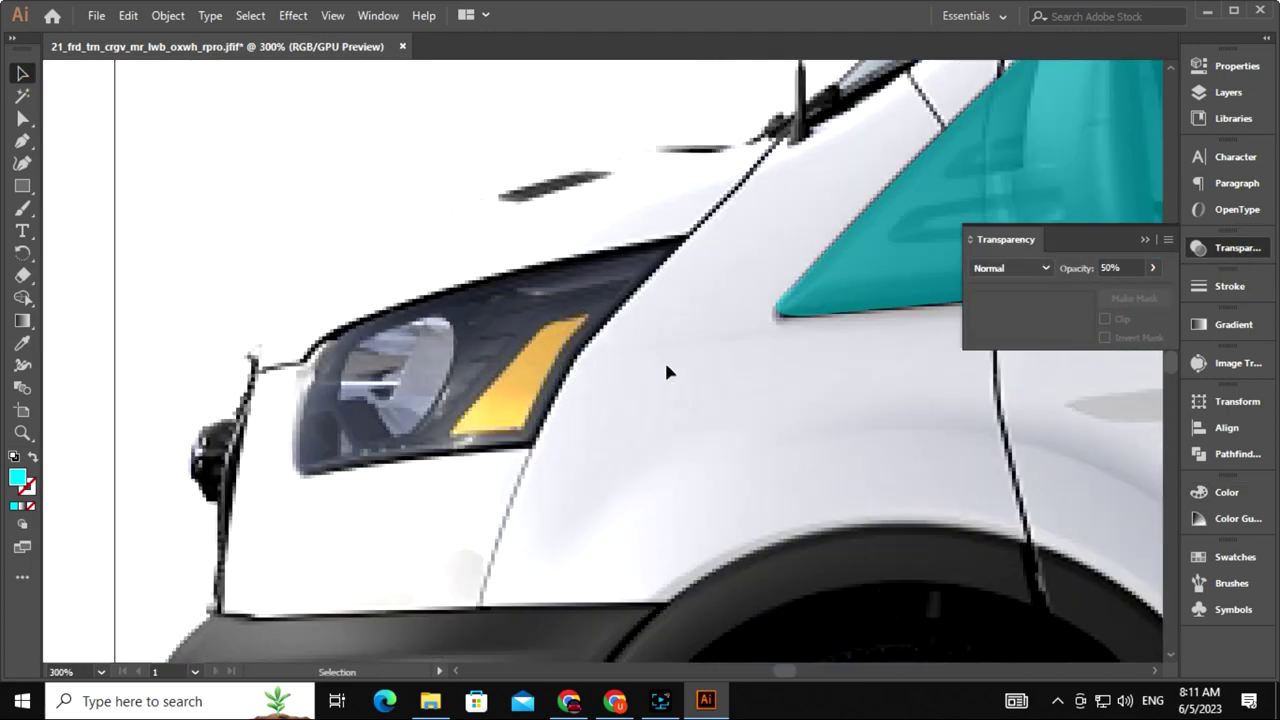
{"action": "left_click_drag", "start_coordinate": [294, 450], "coordinate": [322, 398]}
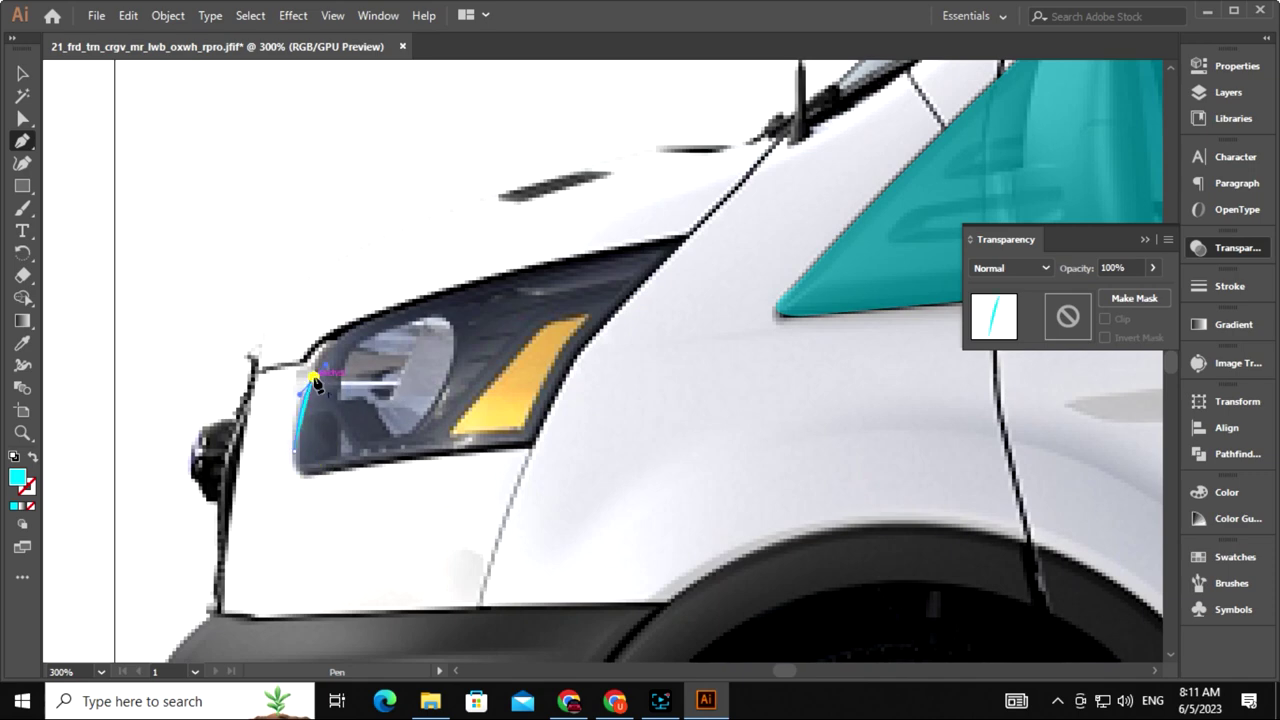
{"action": "left_click", "coordinate": [30, 506]}
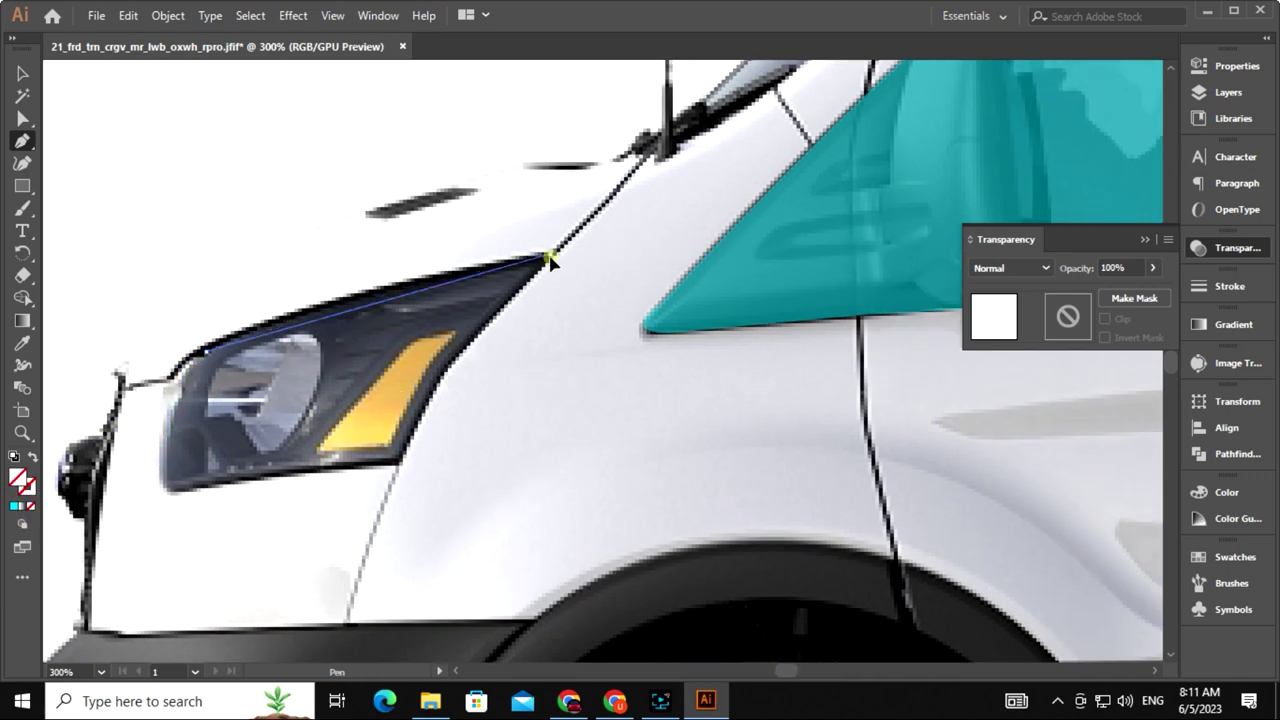
{"action": "left_click_drag", "start_coordinate": [551, 254], "coordinate": [745, 228]}
{"action": "left_click", "coordinate": [553, 256]}
{"action": "left_click", "coordinate": [400, 458]}
{"action": "scroll", "coordinate": [400, 457], "scroll_direction": "down", "scroll_amount": 2}
{"action": "scroll", "coordinate": [400, 457], "scroll_direction": "left", "scroll_amount": 5}
{"action": "left_click", "coordinate": [440, 388]}
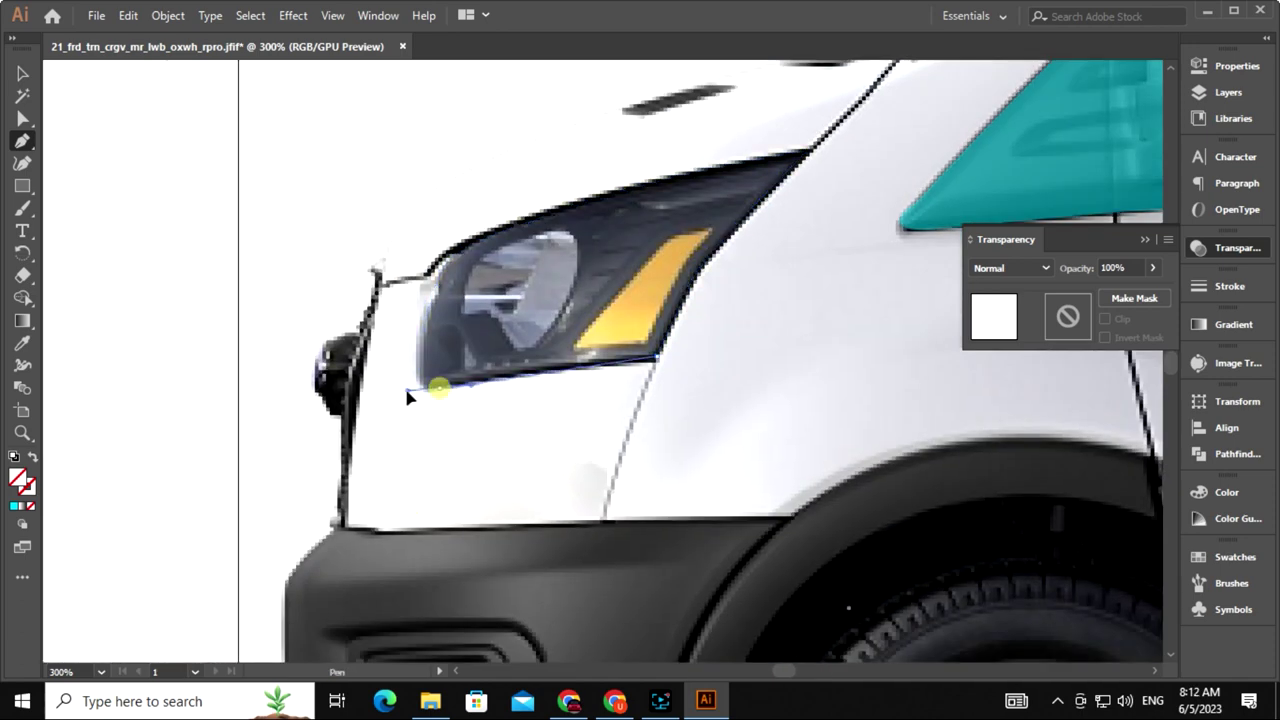
{"action": "left_click", "coordinate": [420, 333]}
- Eyedropper the window's teal 50% opacity style onto the headlight shape
{"action": "key", "text": "v"}
{"action": "key", "text": "i"}
{"action": "left_click", "coordinate": [977, 162]}
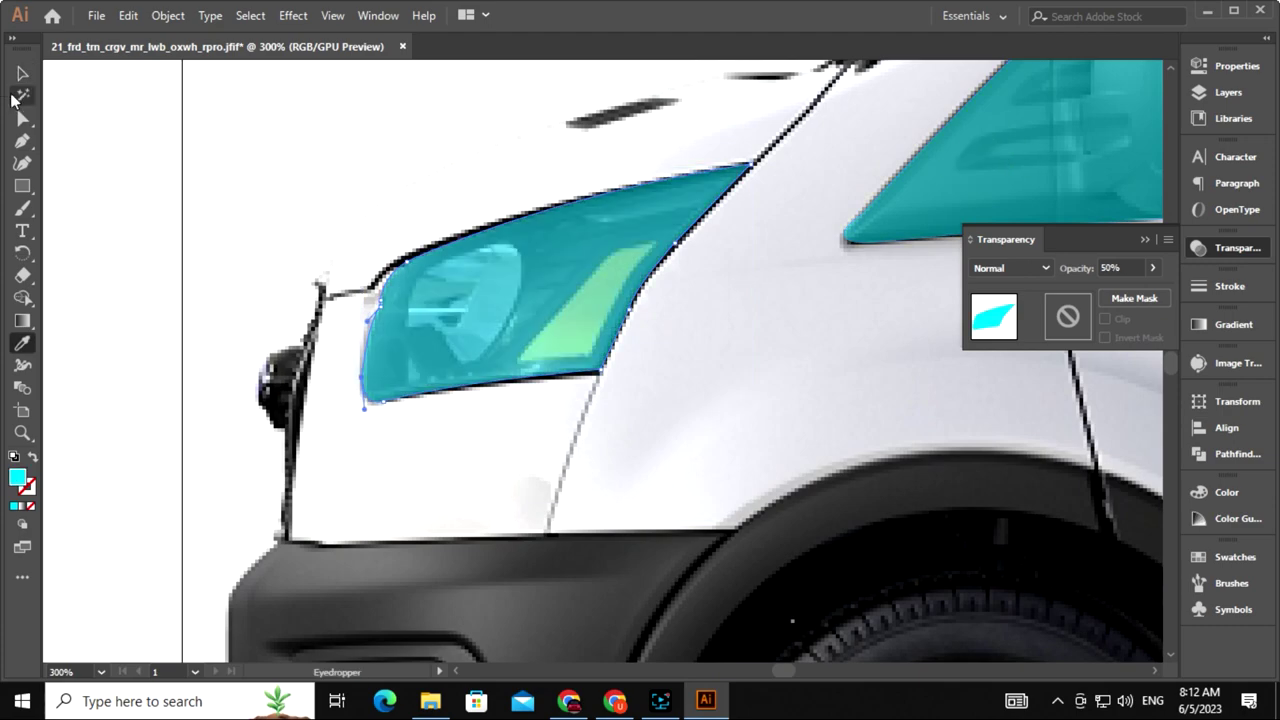
{"action": "key", "text": "a"}
{"action": "scroll", "coordinate": [418, 408], "scroll_direction": "down", "scroll_amount": 3}
{"action": "scroll", "coordinate": [503, 400], "scroll_direction": "up", "scroll_amount": 1}
{"action": "left_click_drag", "start_coordinate": [820, 466], "coordinate": [685, 482]}
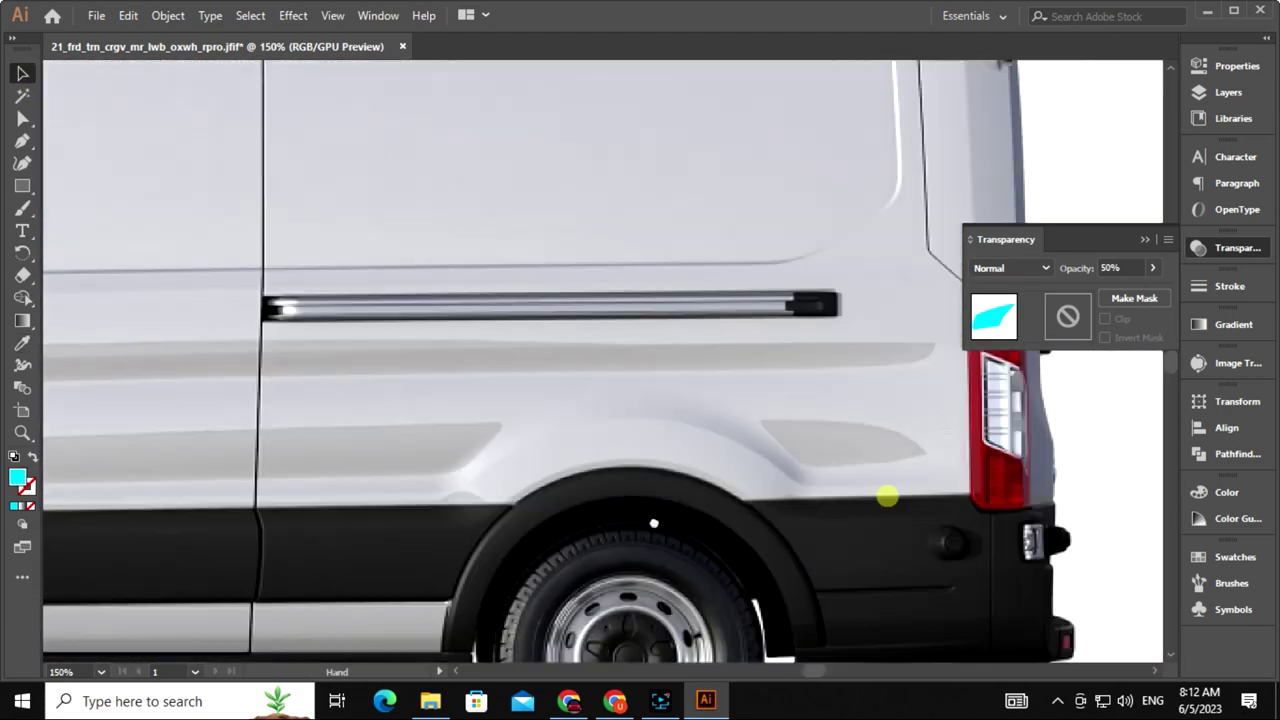
- Trace a closed outline around the front door handle
{"action": "scroll", "coordinate": [440, 383], "scroll_direction": "down", "scroll_amount": 3}
{"action": "scroll", "coordinate": [440, 383], "scroll_direction": "left", "scroll_amount": 5}
{"action": "scroll", "coordinate": [443, 383], "scroll_direction": "left", "scroll_amount": 5}
{"action": "scroll", "coordinate": [563, 523], "scroll_direction": "right", "scroll_amount": 5}
{"action": "scroll", "coordinate": [563, 523], "scroll_direction": "up", "scroll_amount": 1}
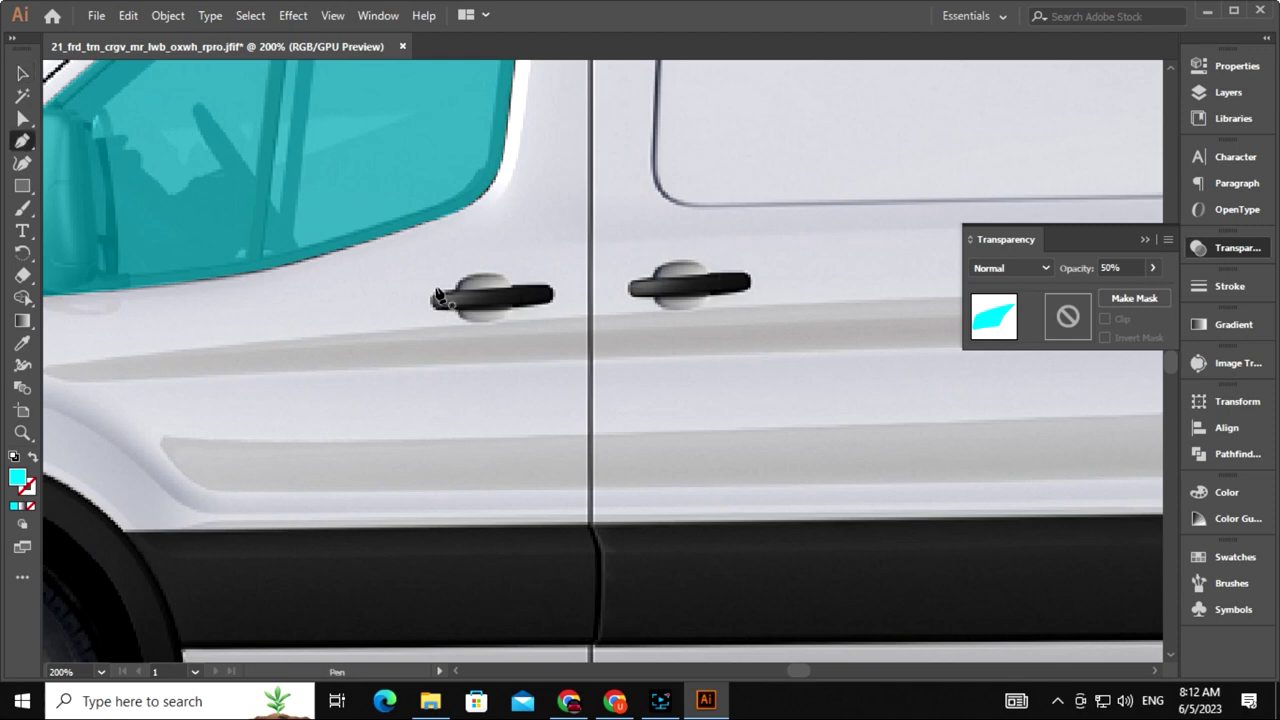
{"action": "left_click", "coordinate": [437, 309]}
{"action": "left_click", "coordinate": [547, 292]}
{"action": "left_click", "coordinate": [440, 316]}
{"action": "scroll", "coordinate": [588, 360], "scroll_direction": "up", "scroll_amount": 2}
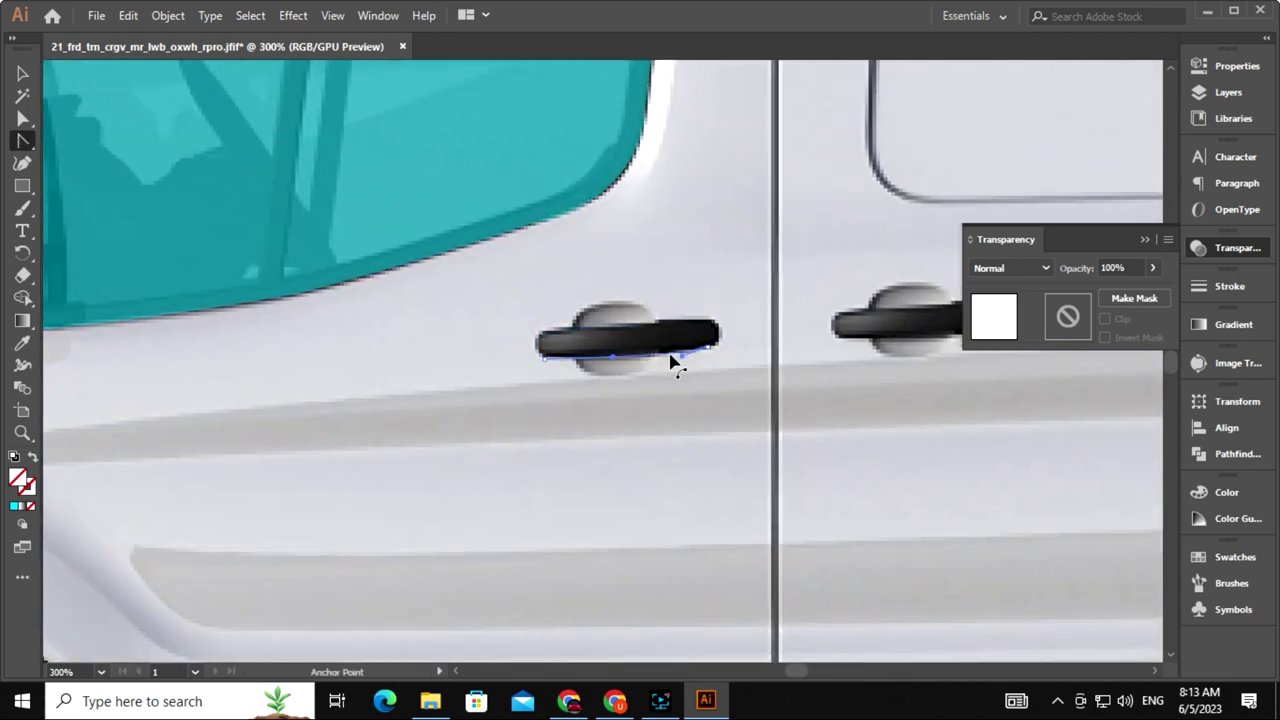
- Alt-drag a copy of the handle shape onto the second door handle
{"action": "left_click", "coordinate": [22, 73]}
{"action": "left_click_drag", "start_coordinate": [928, 492], "coordinate": [645, 530]}
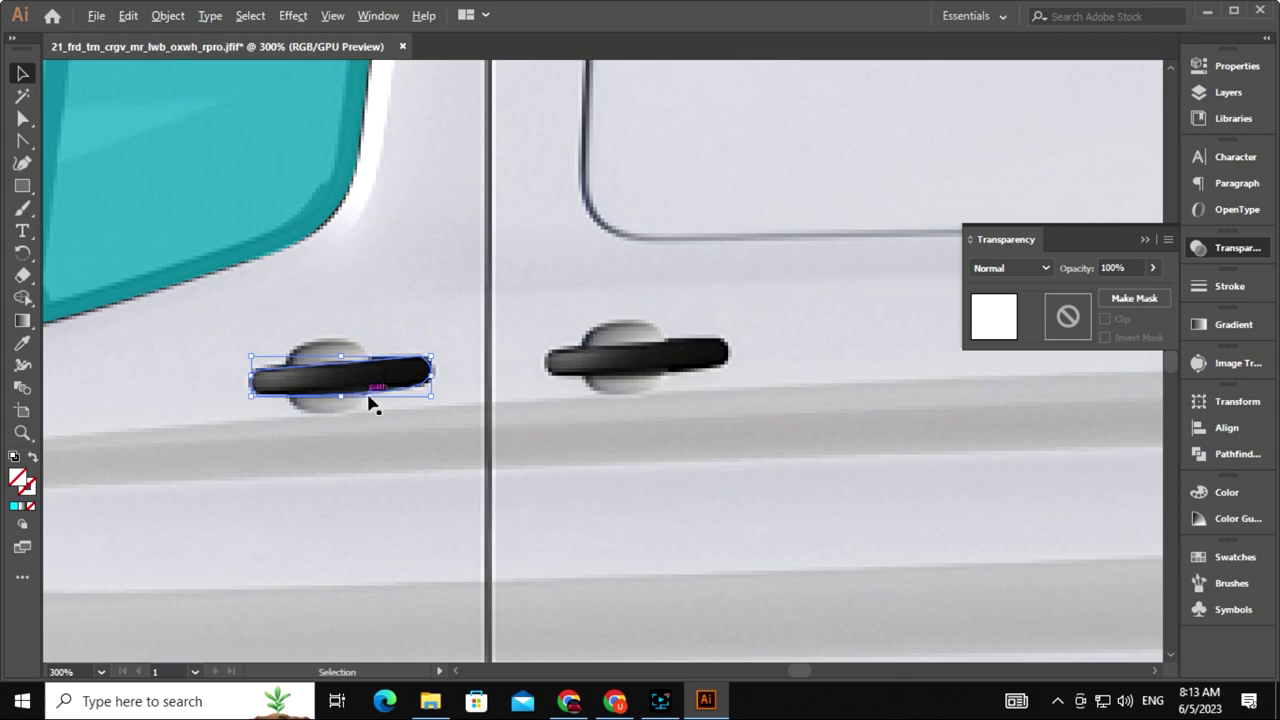
{"action": "left_click", "coordinate": [22, 73]}
{"action": "left_click", "coordinate": [326, 399]}
{"action": "left_click_drag", "start_coordinate": [326, 399], "coordinate": [737, 394]}
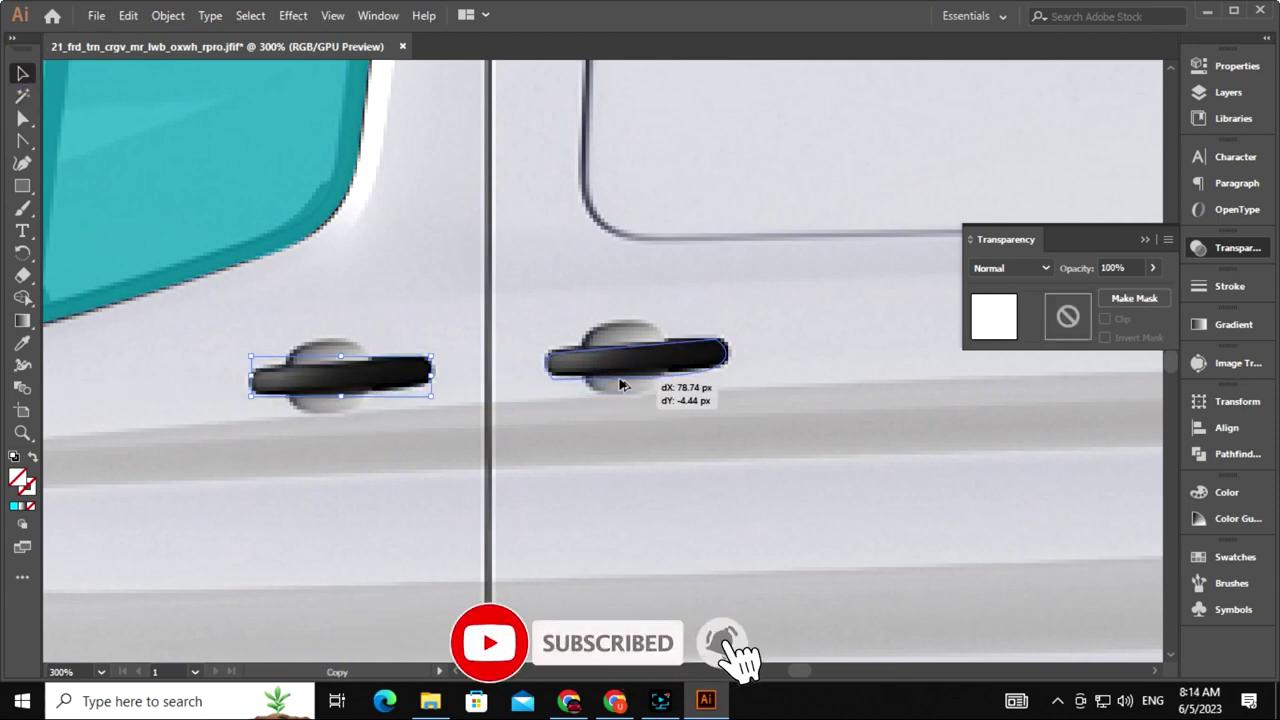
{"action": "key", "text": "Delete"}
- Give both handle shapes the window's teal 50% style and zoom out to the whole van
{"action": "left_click", "coordinate": [419, 395]}
{"action": "left_click", "coordinate": [609, 374], "text": "shift"}
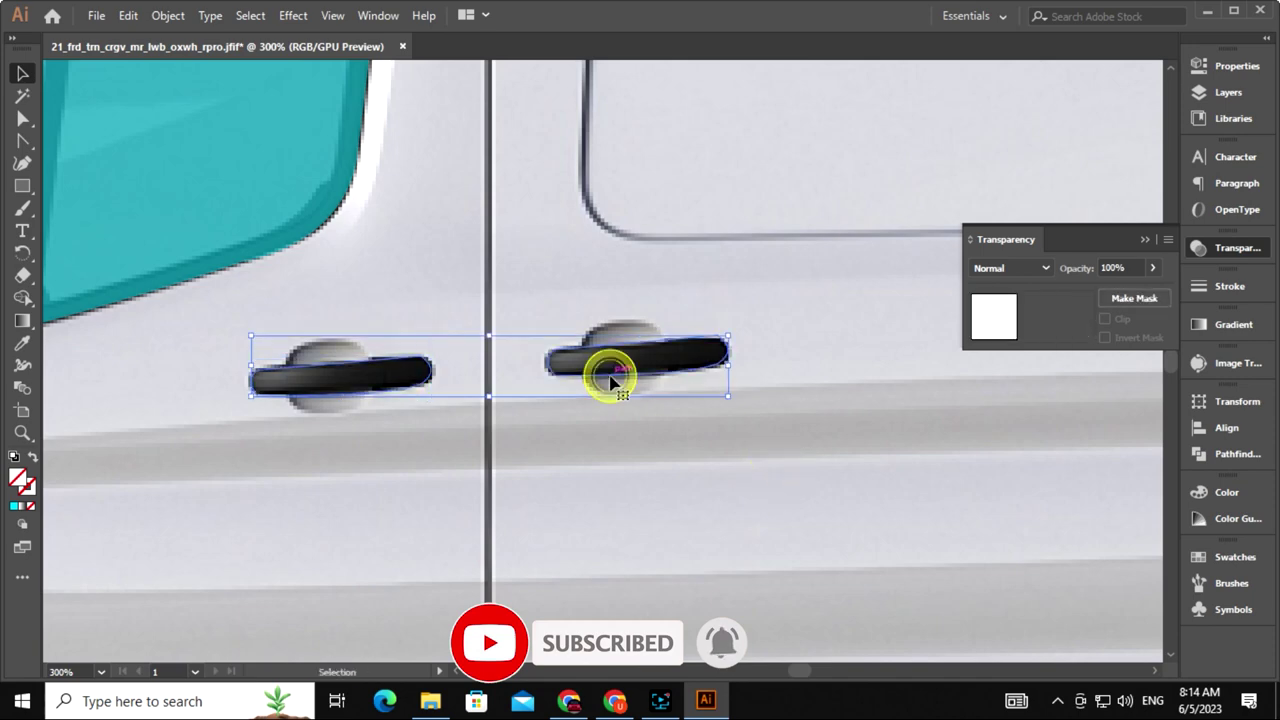
{"action": "key", "text": "i"}
{"action": "left_click", "coordinate": [250, 200]}
{"action": "key", "text": "v"}
{"action": "left_click", "coordinate": [689, 426]}
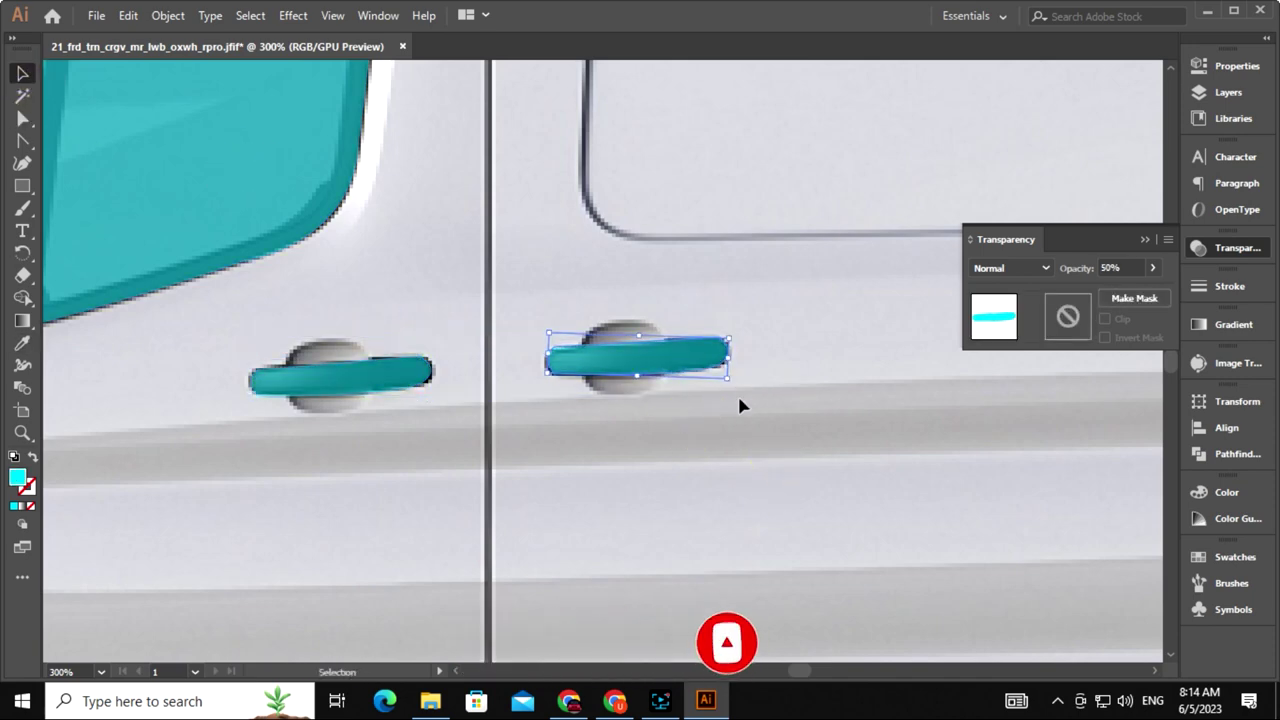
{"action": "left_click", "coordinate": [740, 400]}
{"action": "key", "text": "ctrl+minus"}
{"action": "key", "text": "ctrl+minus"}
{"action": "key", "text": "ctrl+minus"}
{"action": "key", "text": "ctrl+minus"}
{"action": "key", "text": "ctrl+minus"}
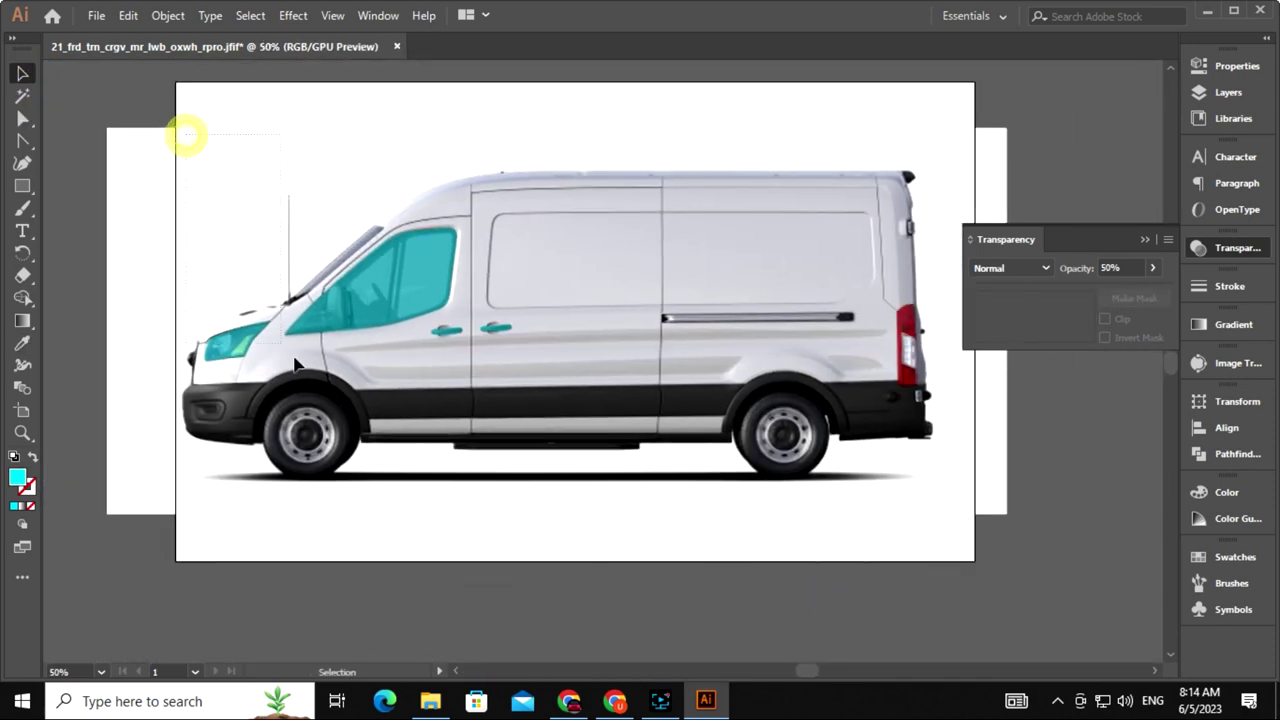
- Select the traced van body, fill it magenta in the Color Picker, and deselect
{"action": "left_click", "coordinate": [958, 545]}
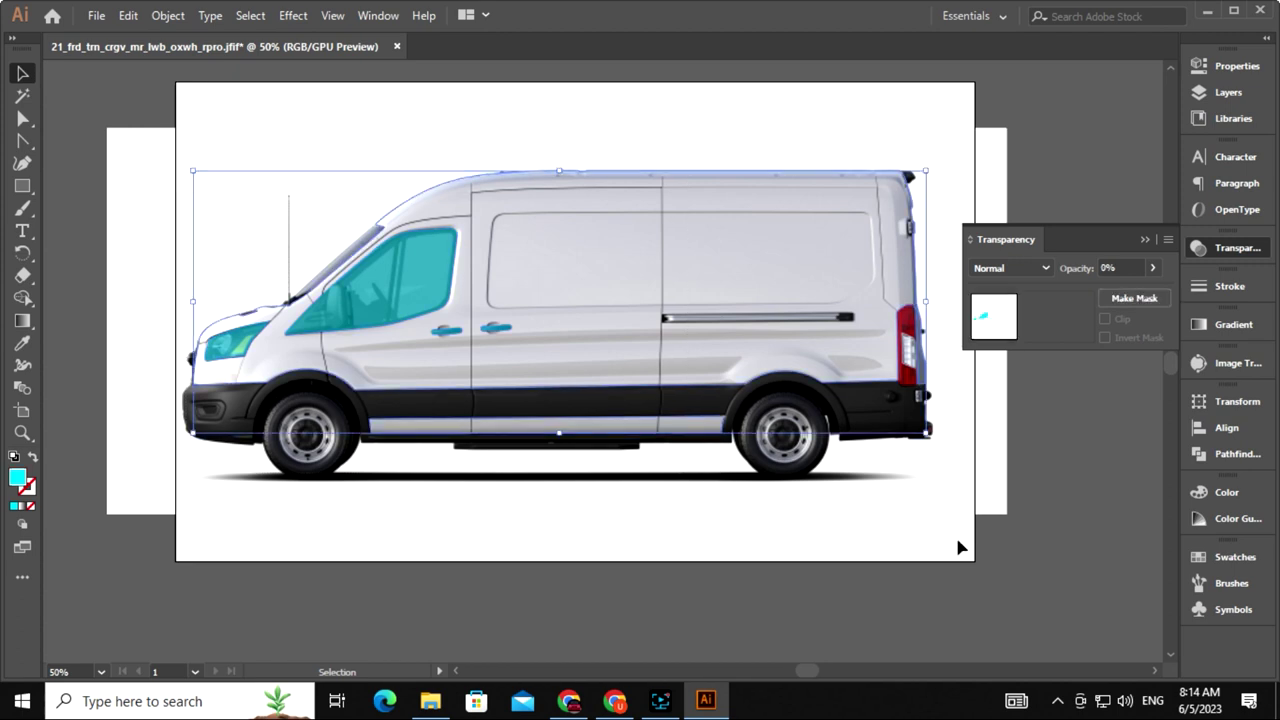
{"action": "left_click", "coordinate": [878, 172]}
{"action": "double_click", "coordinate": [17, 481]}
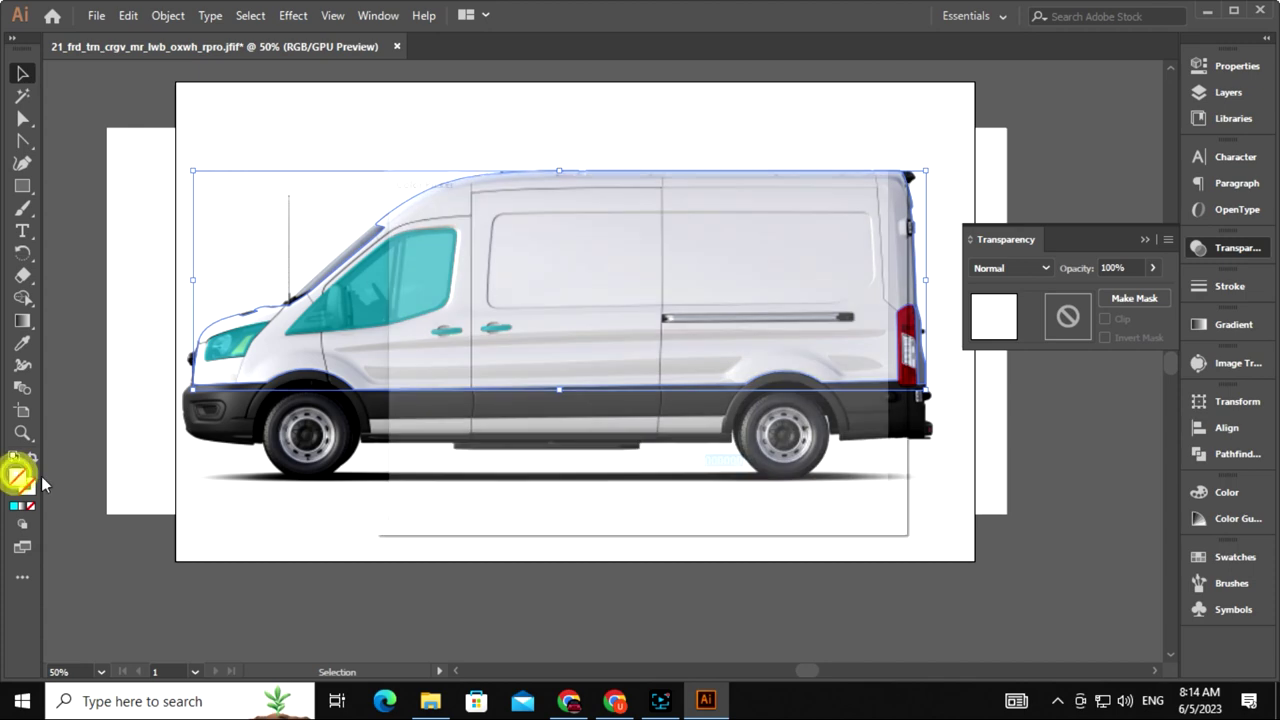
{"action": "left_click", "coordinate": [604, 265]}
{"action": "left_click", "coordinate": [838, 240]}
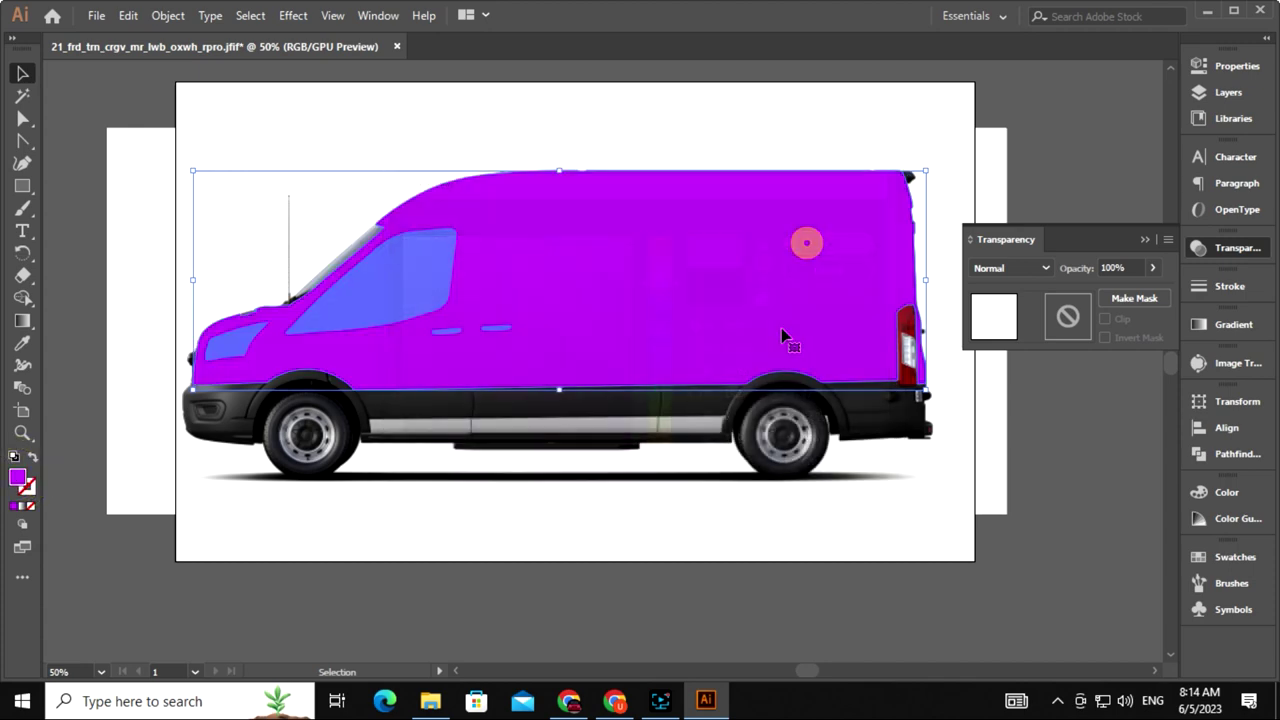
{"action": "left_click", "coordinate": [749, 549]}
{"action": "left_click", "coordinate": [362, 283]}
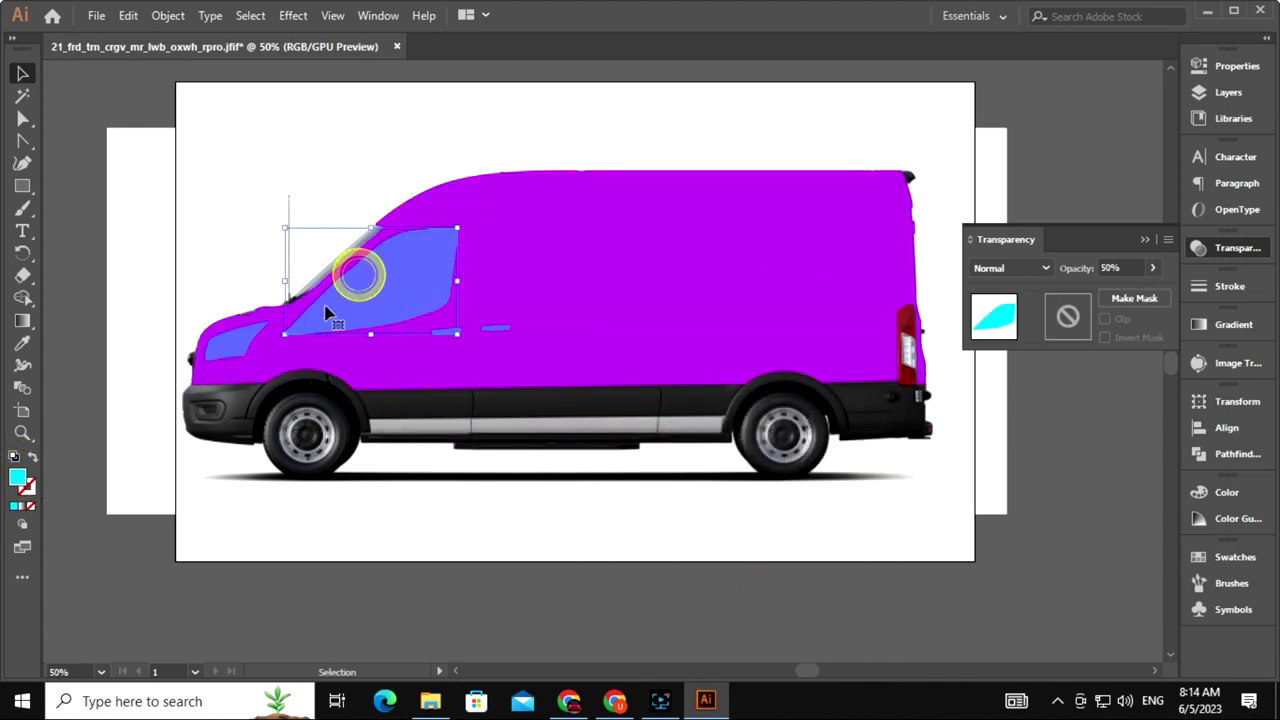
{"action": "left_click", "coordinate": [200, 182]}
- Use Shape Builder to remove the window, headlight and both door-handle regions from the magenta body
{"action": "left_click_drag", "start_coordinate": [415, 411], "coordinate": [937, 469]}
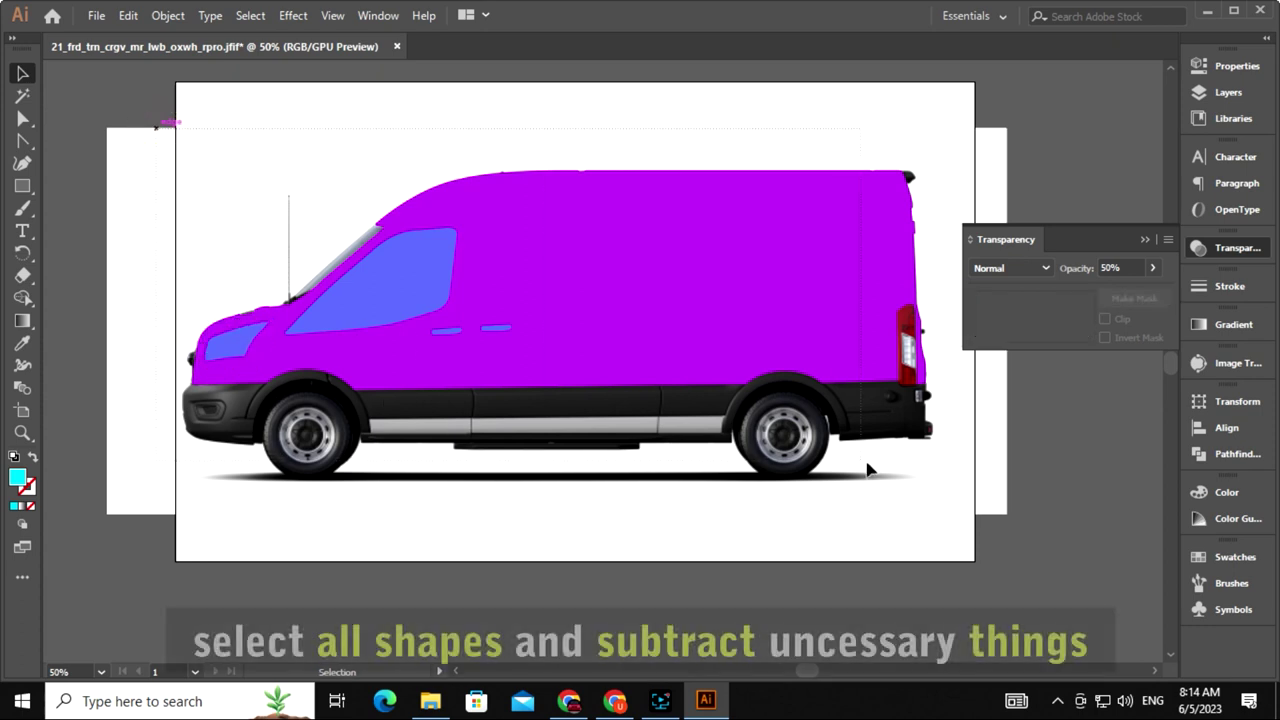
{"action": "left_click", "coordinate": [28, 297]}
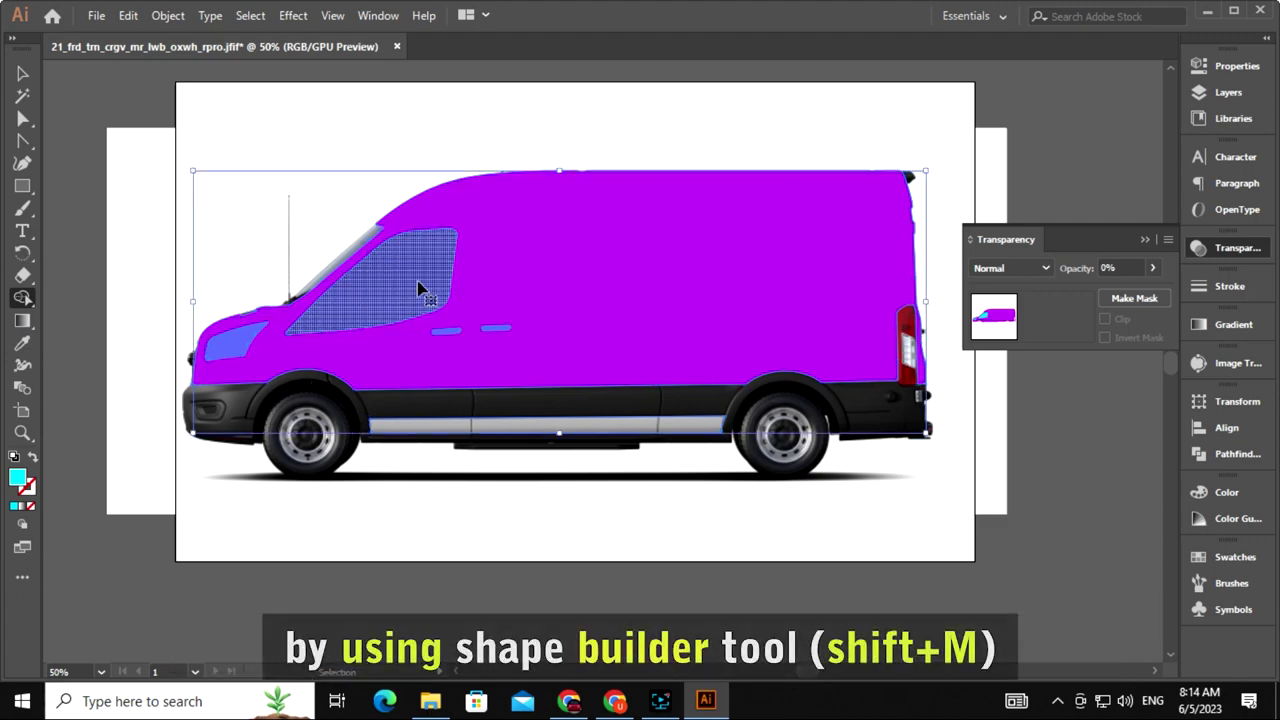
{"action": "key", "text": "ctrl+equal"}
{"action": "key", "text": "ctrl+equal"}
{"action": "scroll", "coordinate": [532, 266], "scroll_direction": "left", "scroll_amount": 3}
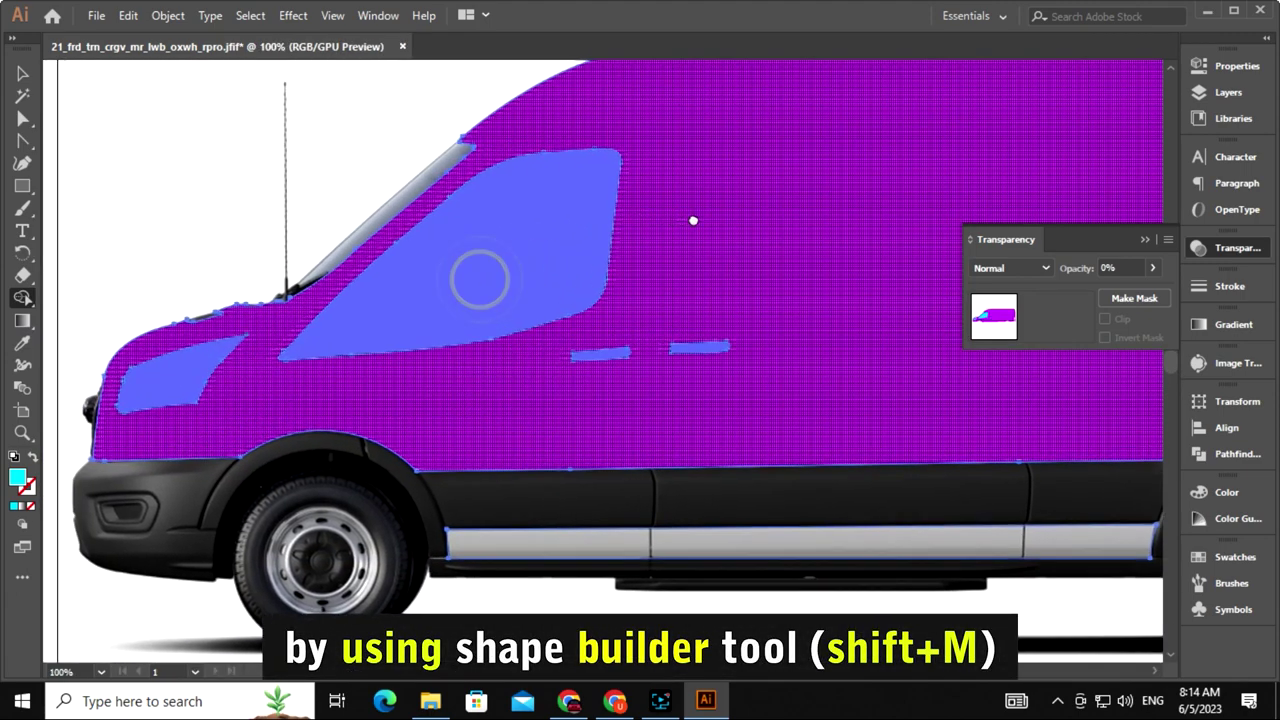
{"action": "scroll", "coordinate": [694, 217], "scroll_direction": "left", "scroll_amount": 3}
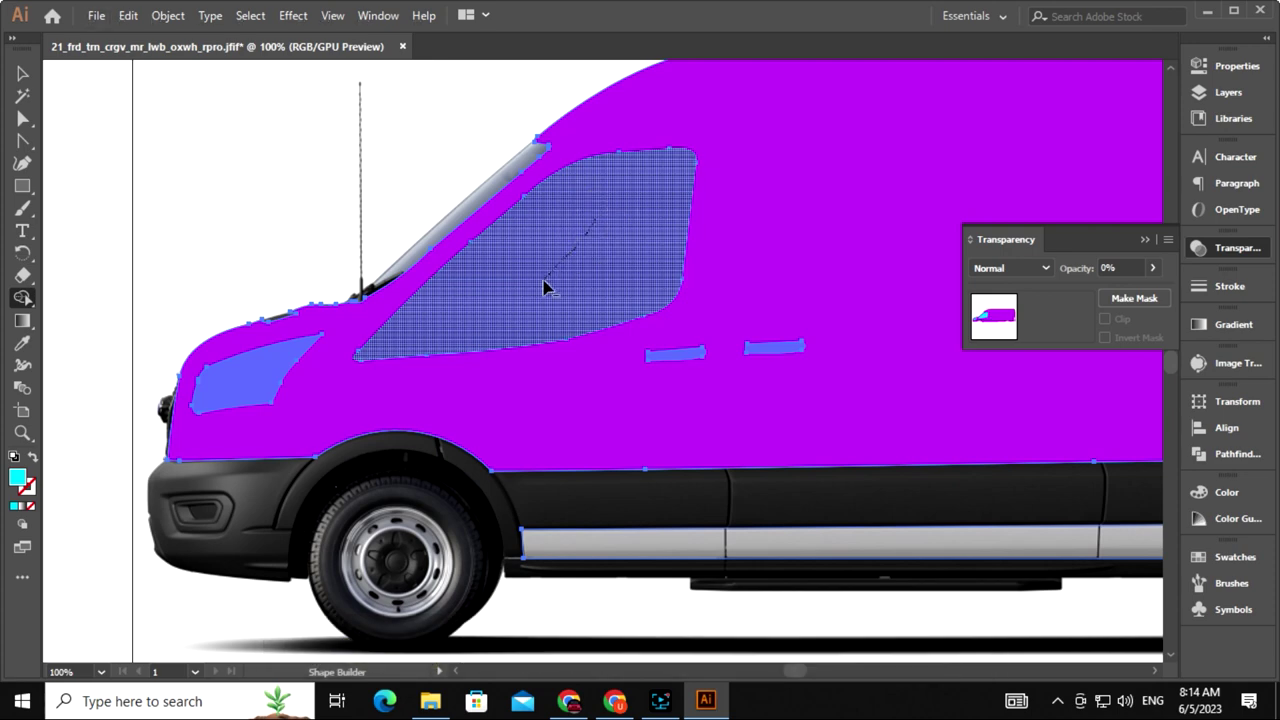
{"action": "left_click_drag", "start_coordinate": [543, 287], "coordinate": [550, 292]}
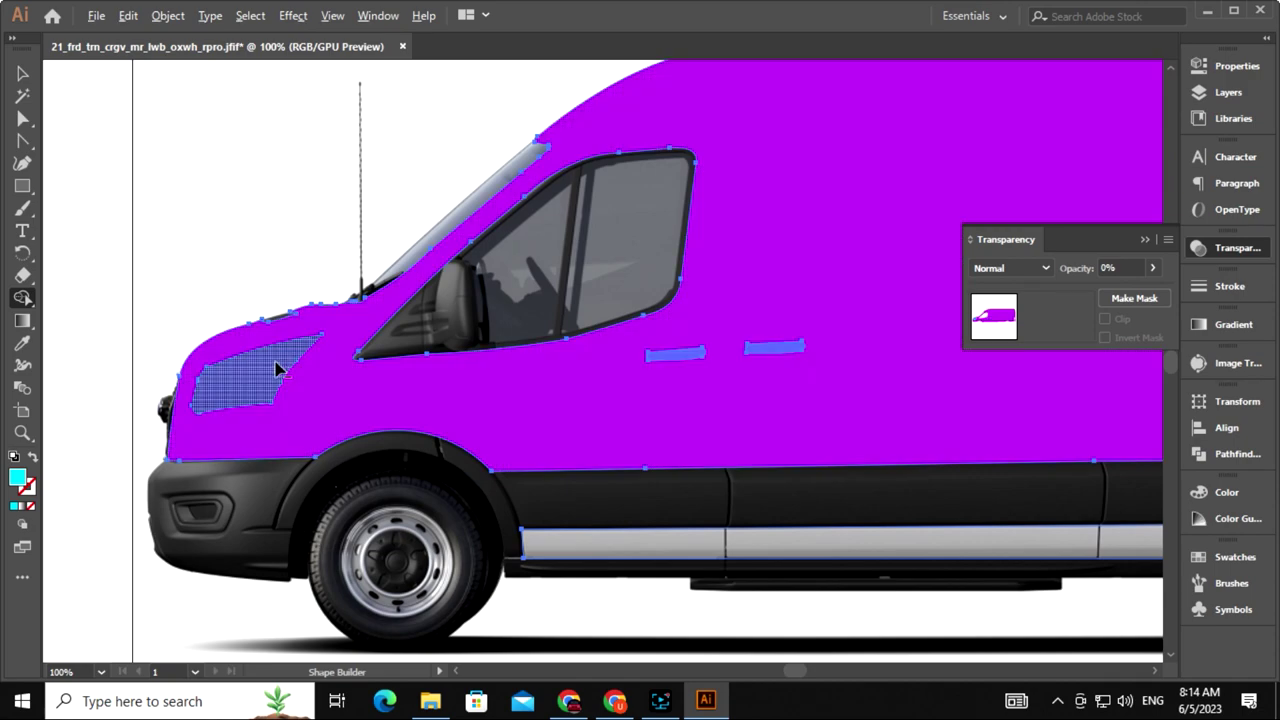
{"action": "left_click", "coordinate": [228, 390], "text": "alt"}
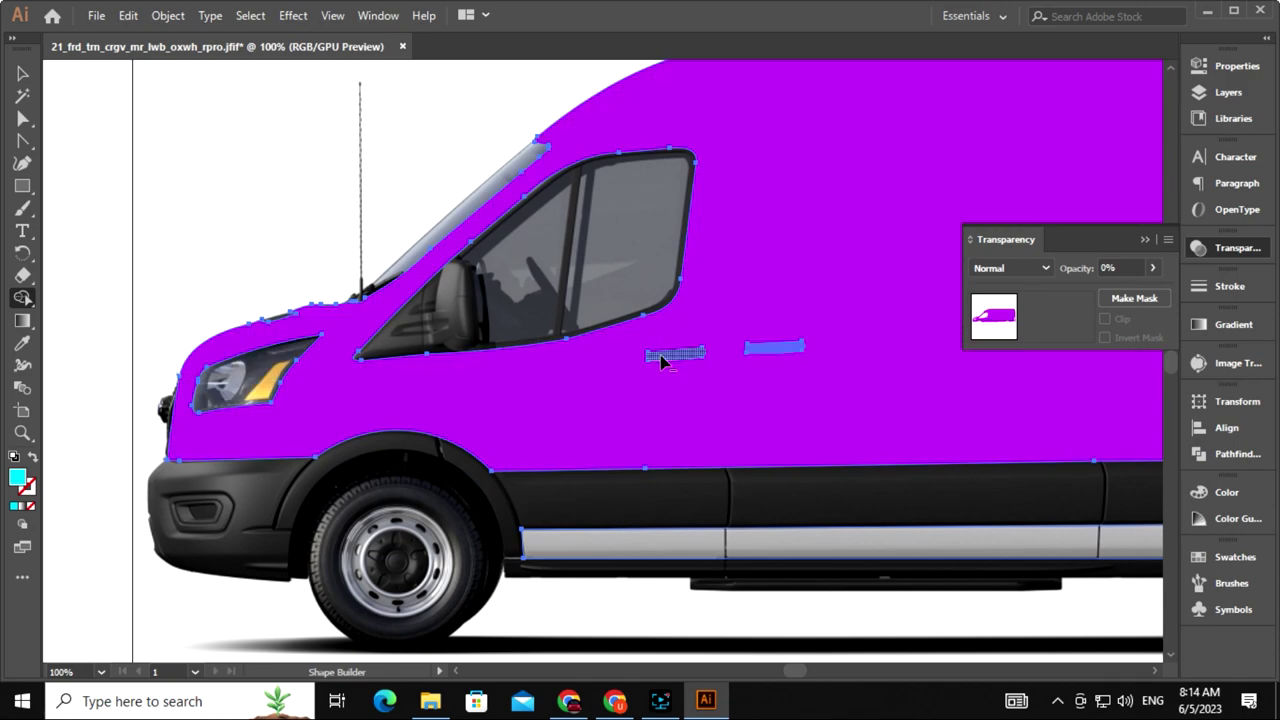
{"action": "left_click", "coordinate": [677, 355], "text": "alt"}
{"action": "left_click", "coordinate": [777, 350], "text": "alt"}
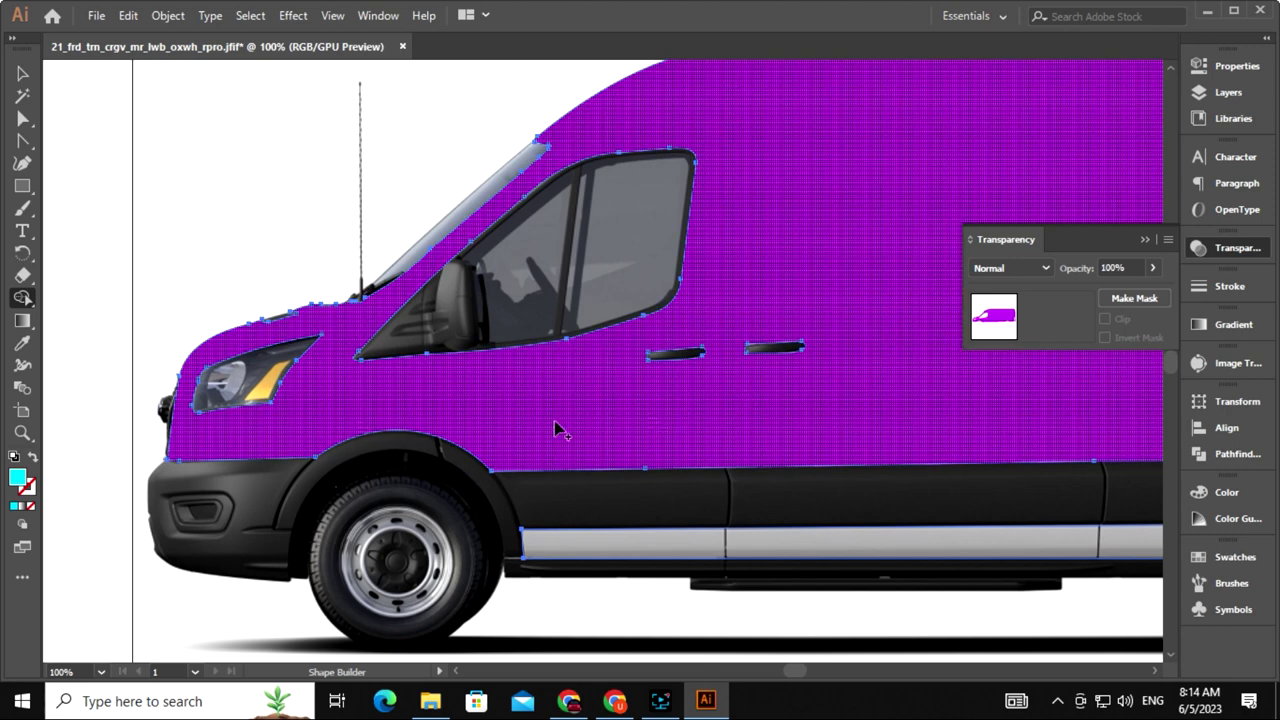
{"action": "left_click", "coordinate": [22, 73]}
{"action": "left_click", "coordinate": [127, 258]}
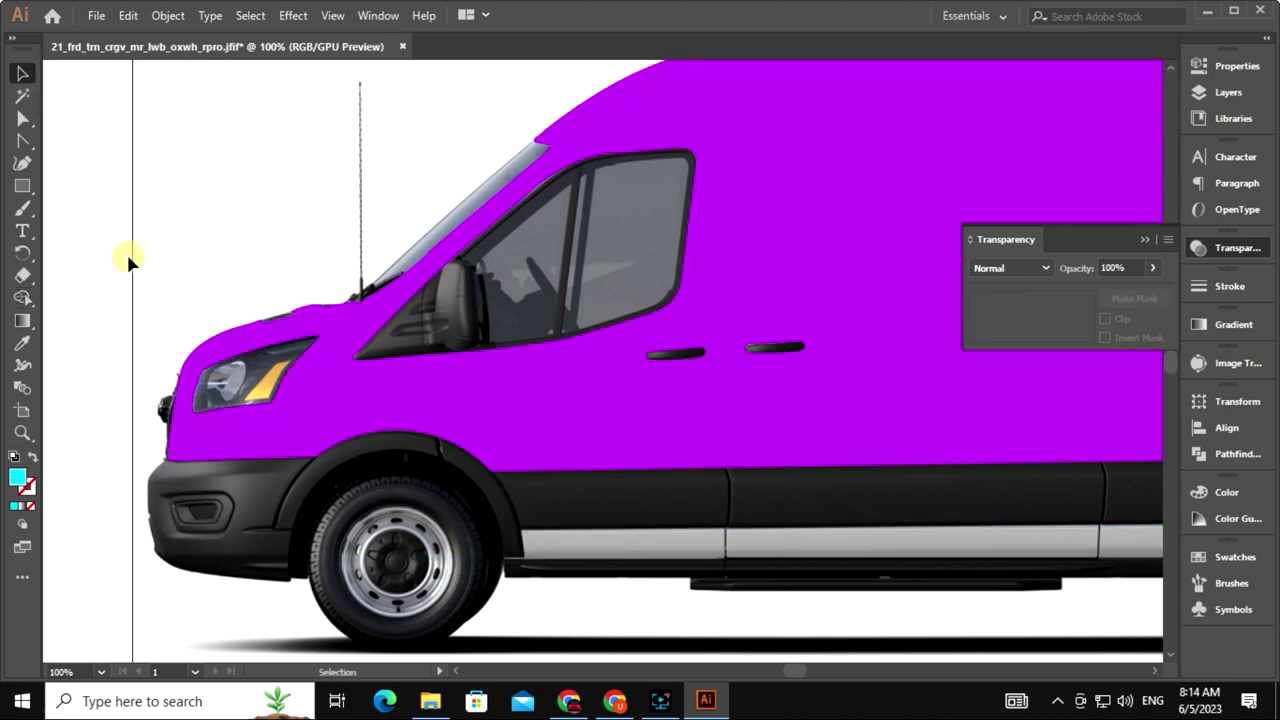
{"action": "key", "text": "ctrl+minus"}
{"action": "key", "text": "ctrl+minus"}
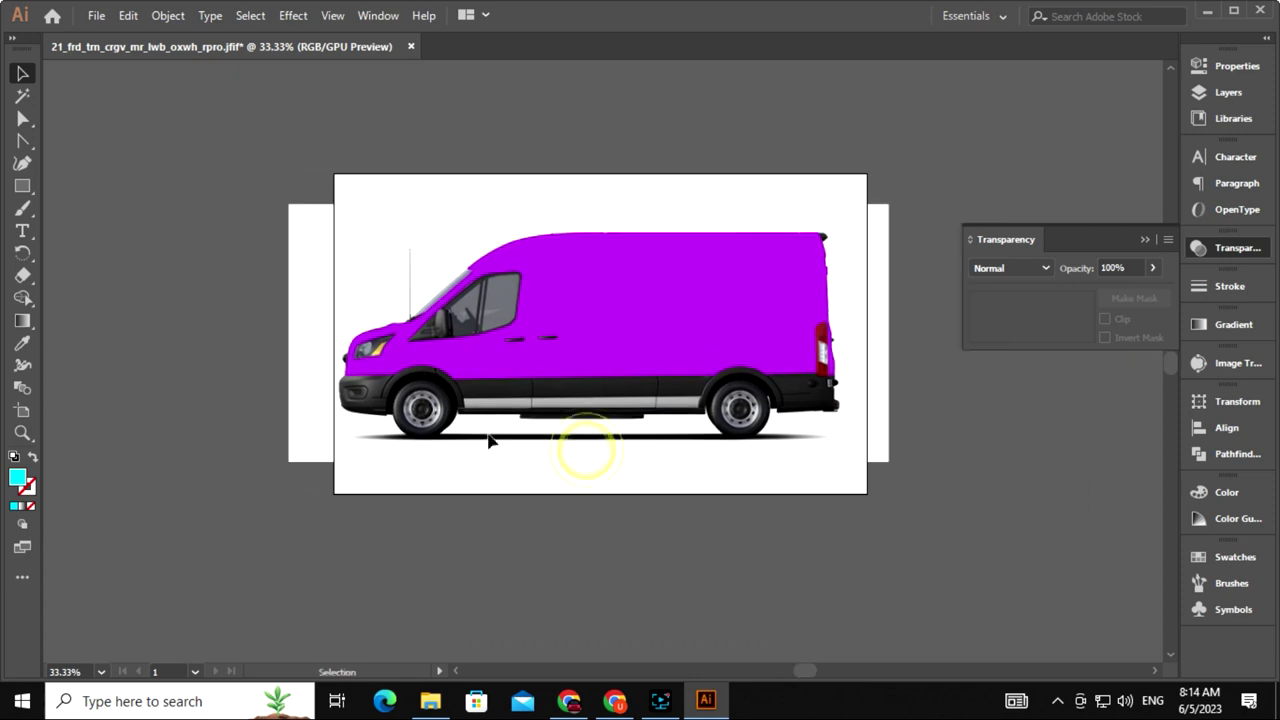
- Give the rocker strip below the doors the van body's purple fill
{"action": "key", "text": "ctrl+0"}
{"action": "left_click", "coordinate": [1147, 239]}
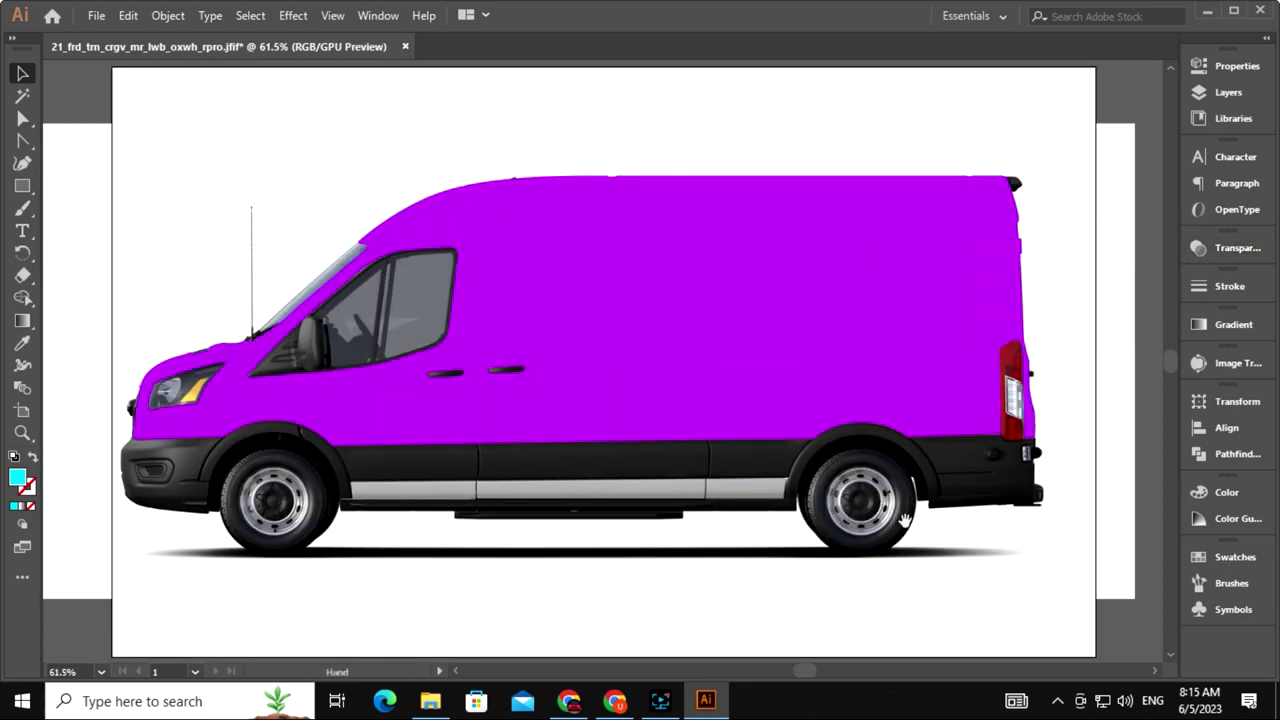
{"action": "scroll", "coordinate": [652, 444], "scroll_direction": "down", "scroll_amount": 2}
{"action": "left_click", "coordinate": [652, 444]}
{"action": "key", "text": "i"}
{"action": "left_click", "coordinate": [400, 370]}
{"action": "key", "text": "v"}
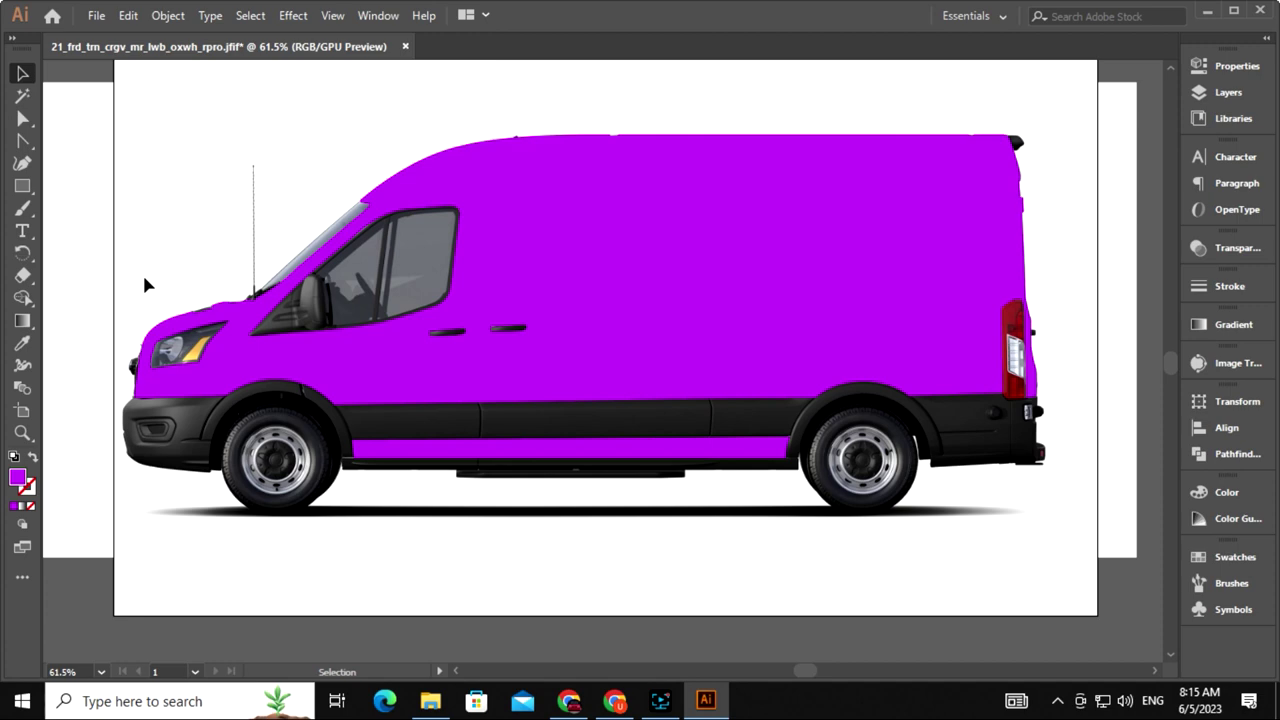
- Make the rocker strip and van body one compound path, then zoom out to 33.33%
{"action": "left_click", "coordinate": [565, 447]}
{"action": "left_click", "coordinate": [566, 366], "text": "shift"}
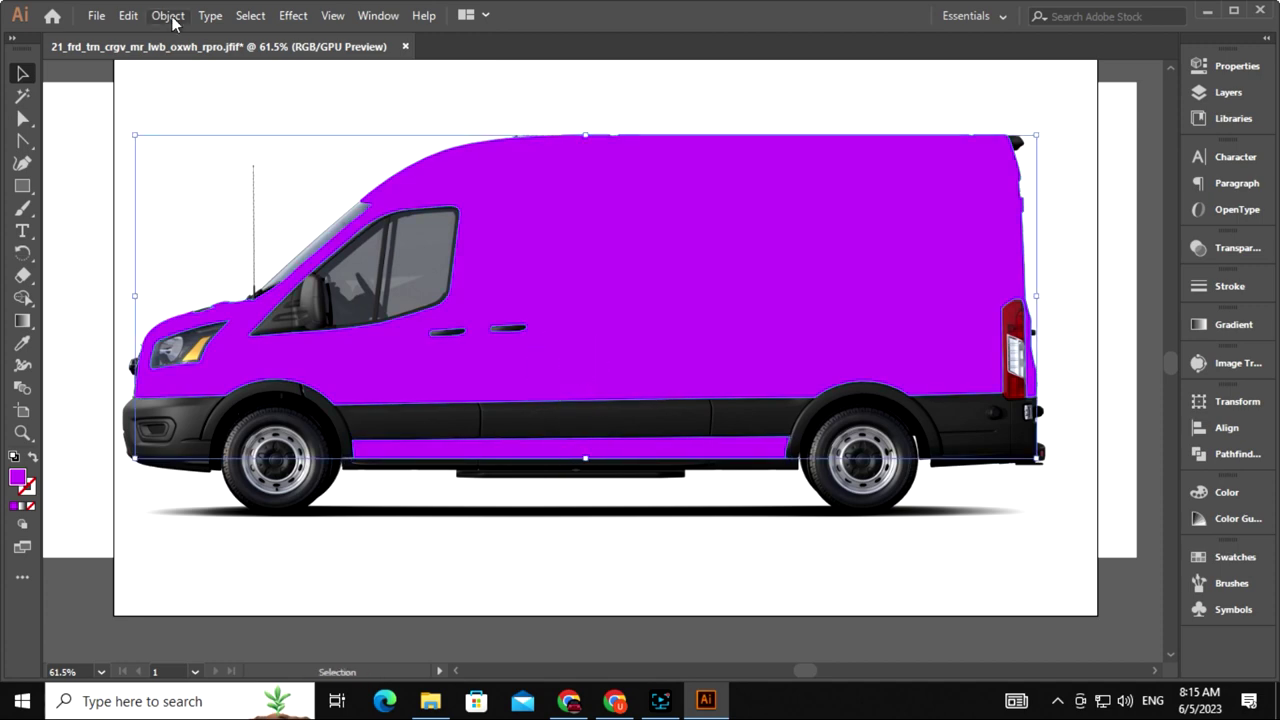
{"action": "left_click", "coordinate": [168, 16]}
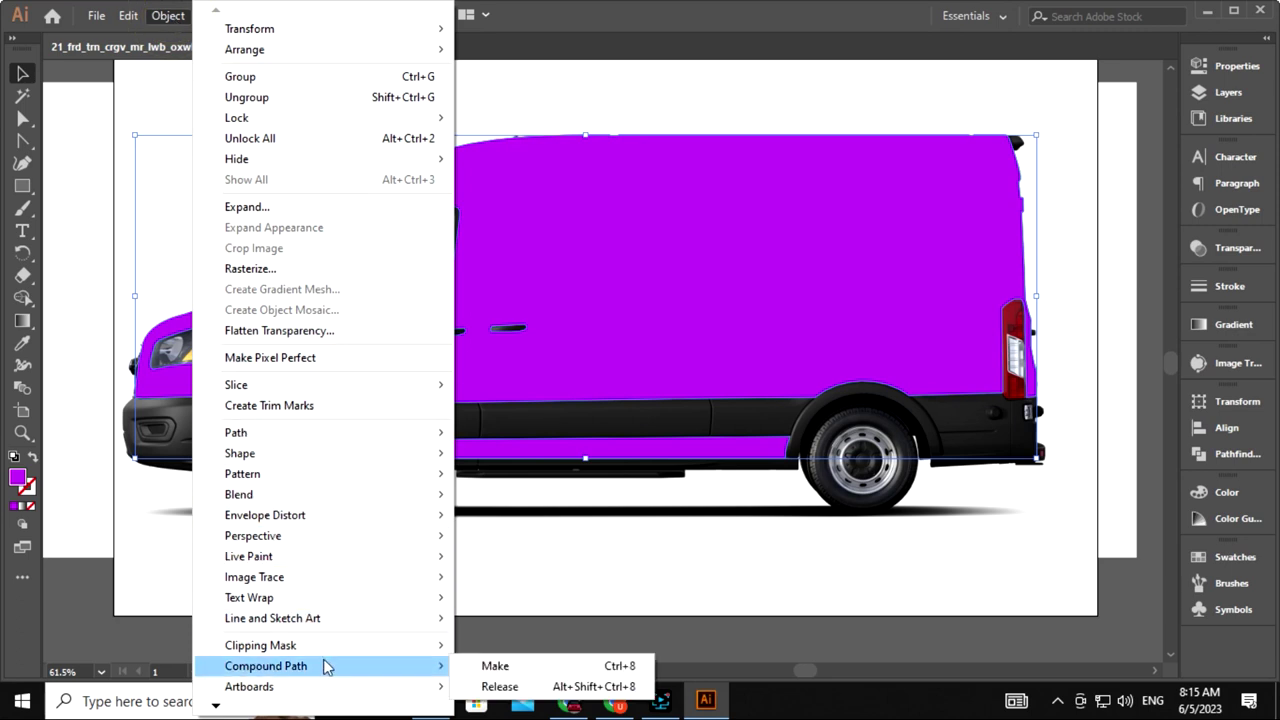
{"action": "left_click", "coordinate": [486, 665]}
{"action": "left_click", "coordinate": [543, 443]}
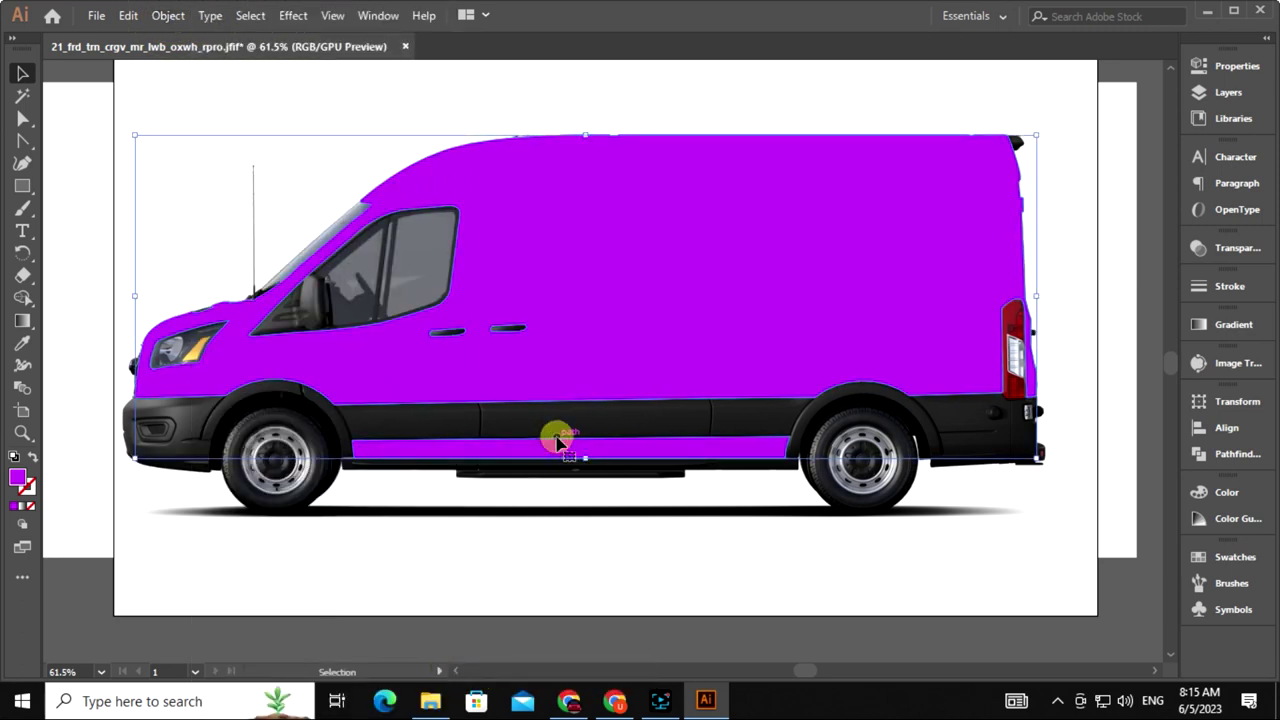
{"action": "left_click_drag", "start_coordinate": [581, 537], "coordinate": [572, 541]}
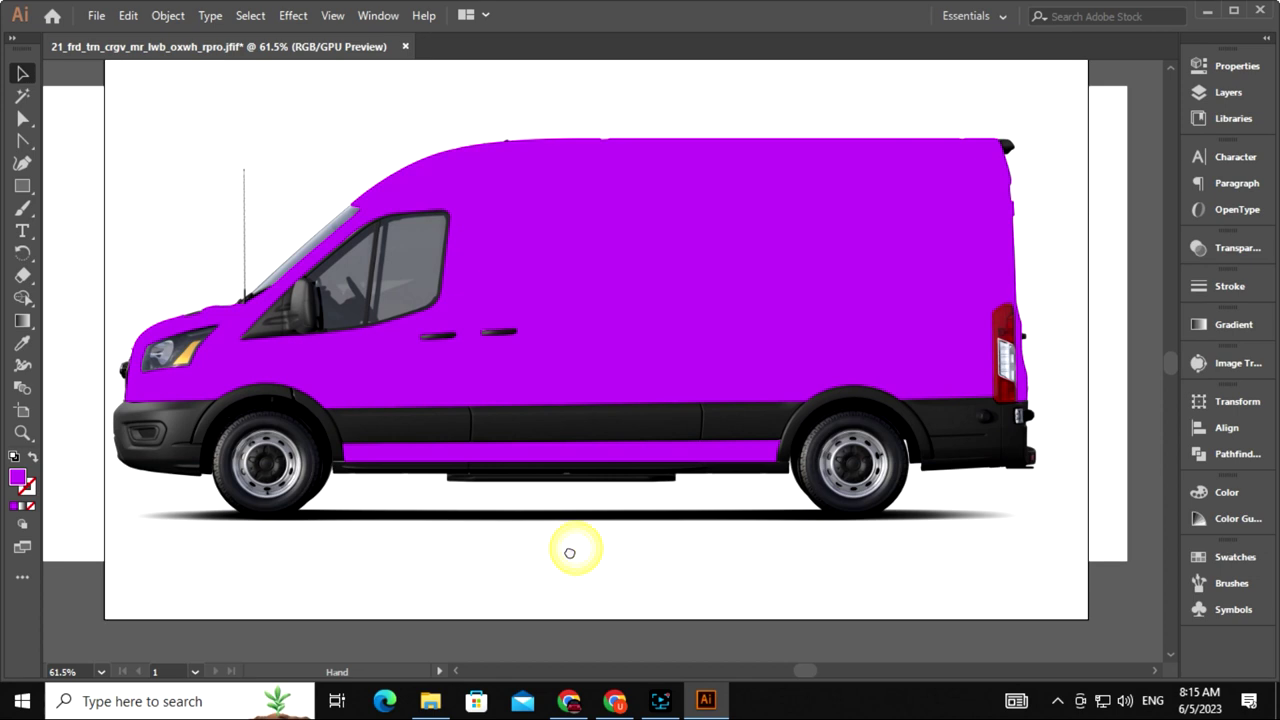
{"action": "left_click", "coordinate": [581, 533]}
{"action": "key", "text": "ctrl+minus"}
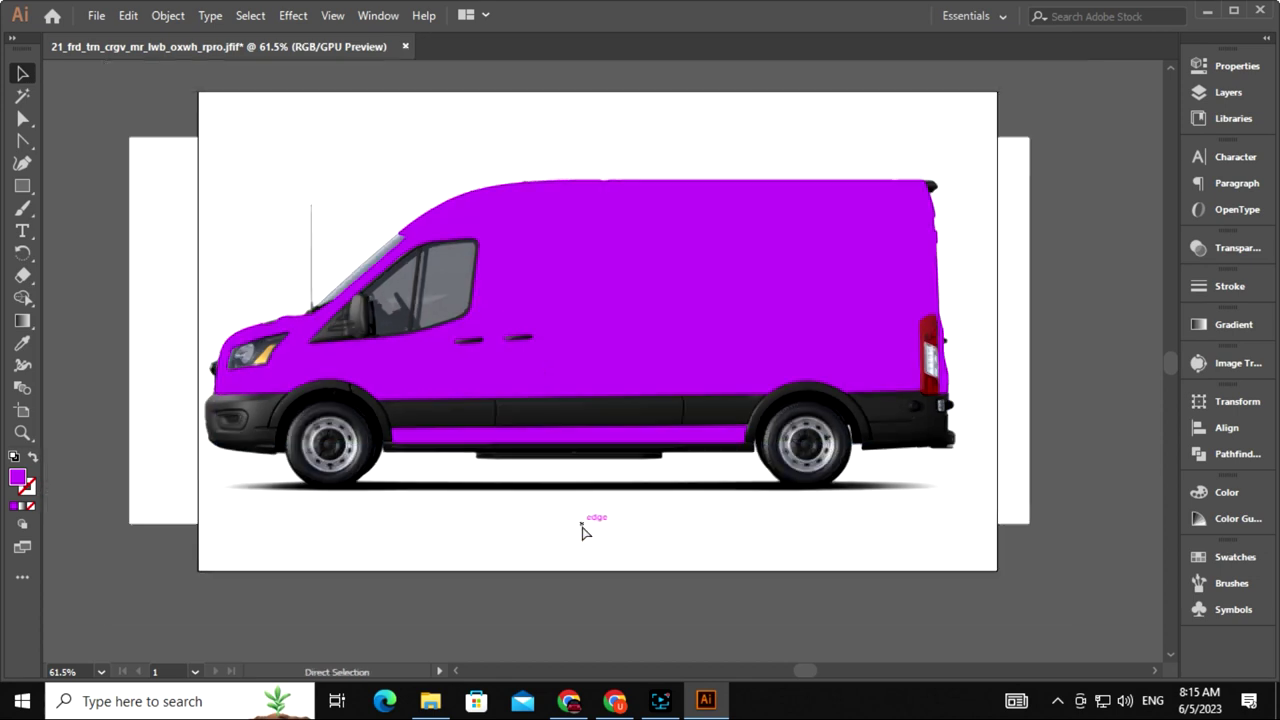
{"action": "key", "text": "ctrl+minus"}
{"action": "left_click_drag", "start_coordinate": [651, 503], "coordinate": [594, 535]}
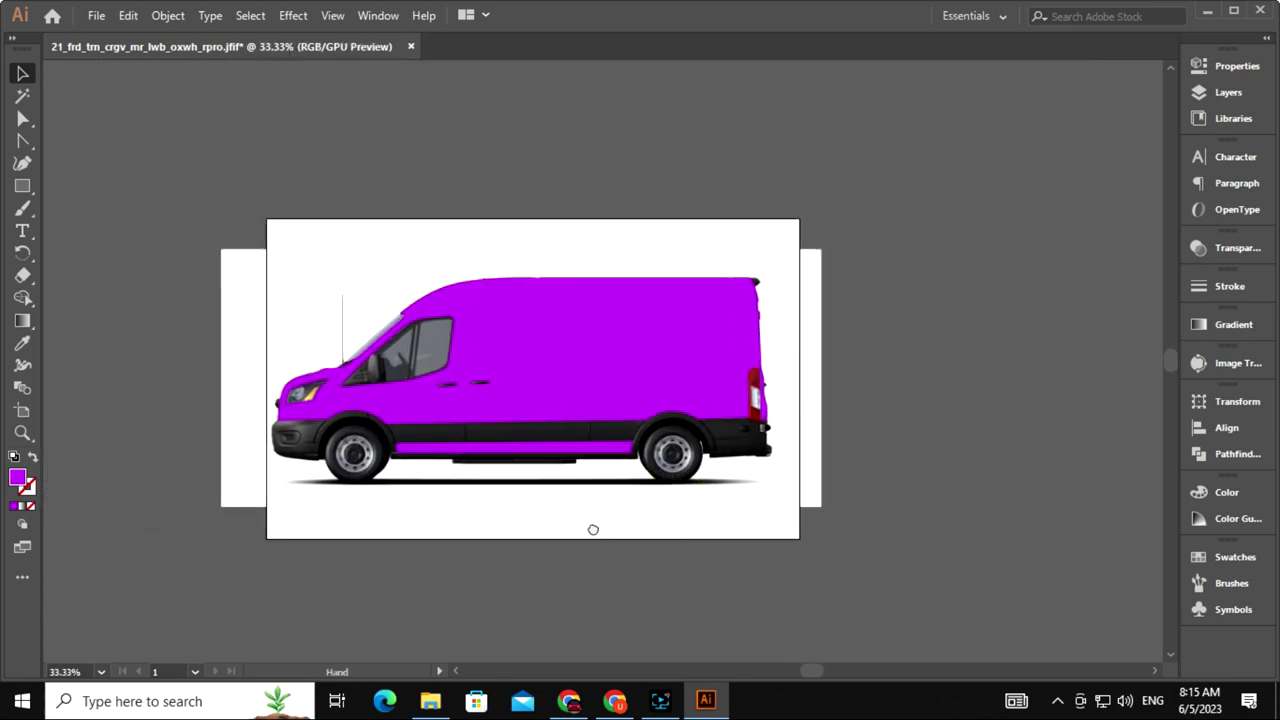
- Draw a rectangle across the van's middle and fill it red #ED001D
{"action": "key", "text": "m"}
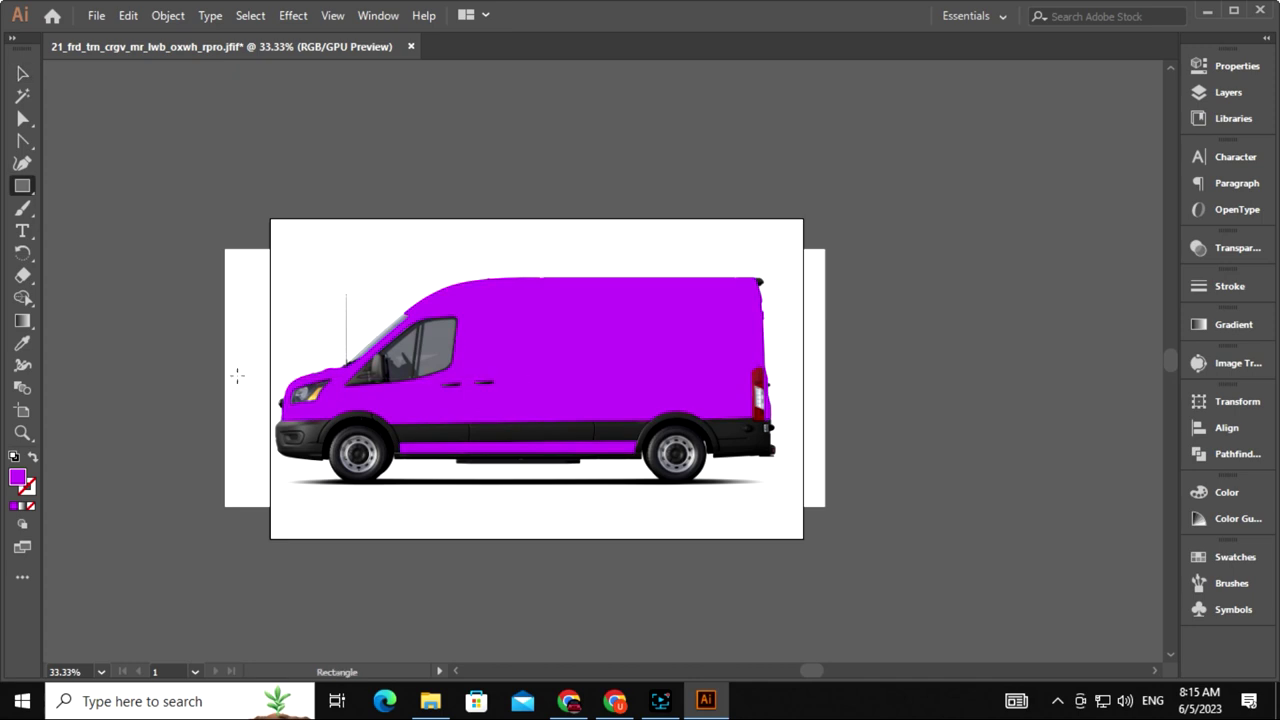
{"action": "left_click_drag", "start_coordinate": [241, 363], "coordinate": [814, 413]}
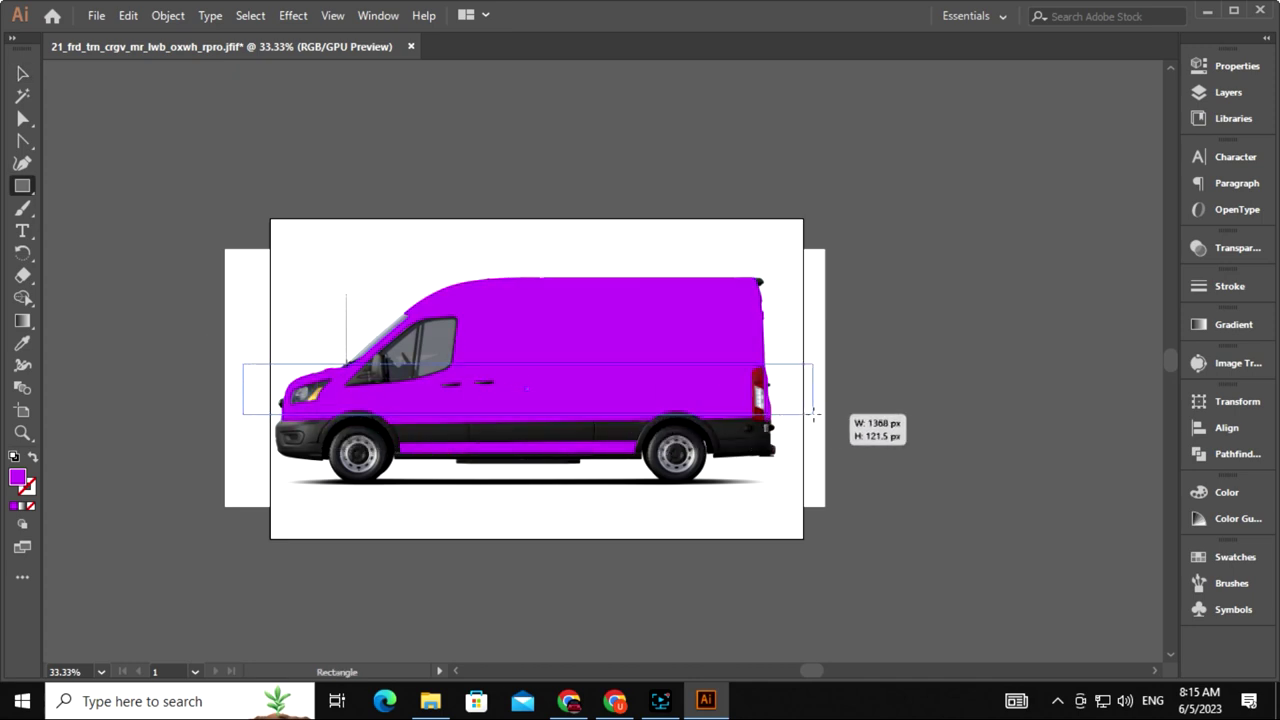
{"action": "left_click_drag", "start_coordinate": [814, 413], "coordinate": [815, 413]}
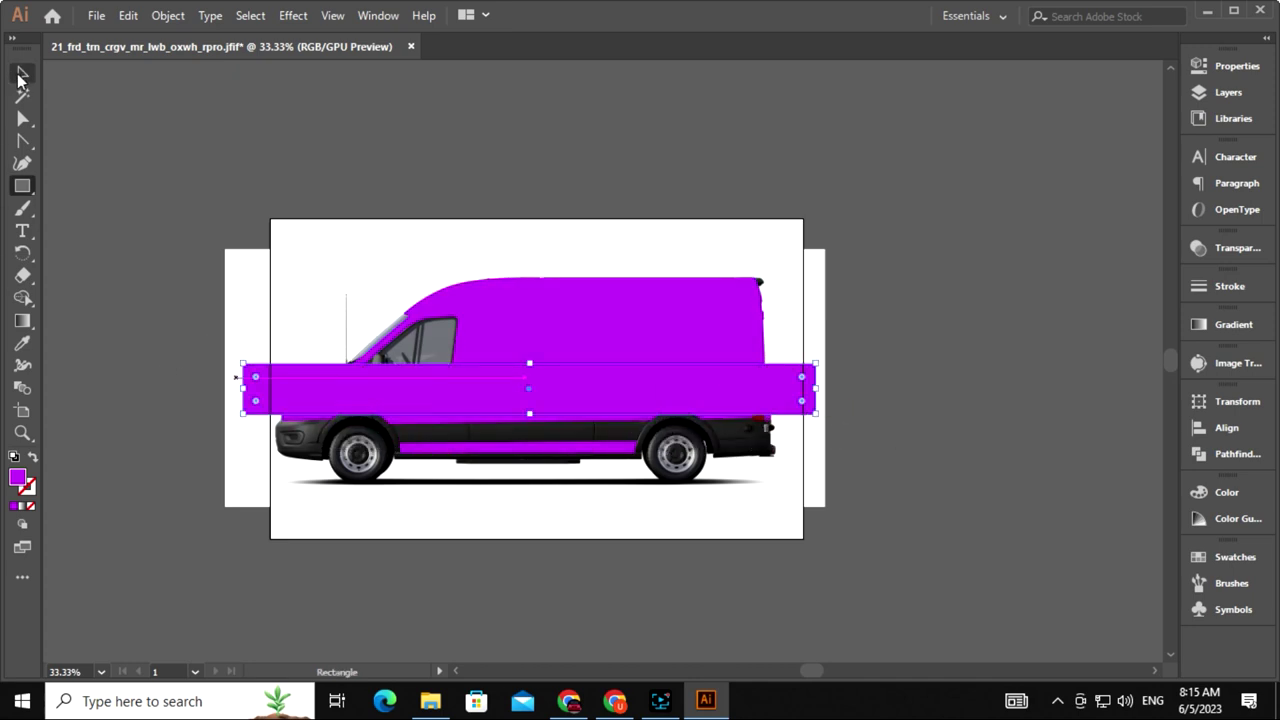
{"action": "double_click", "coordinate": [17, 480]}
{"action": "left_click", "coordinate": [660, 243]}
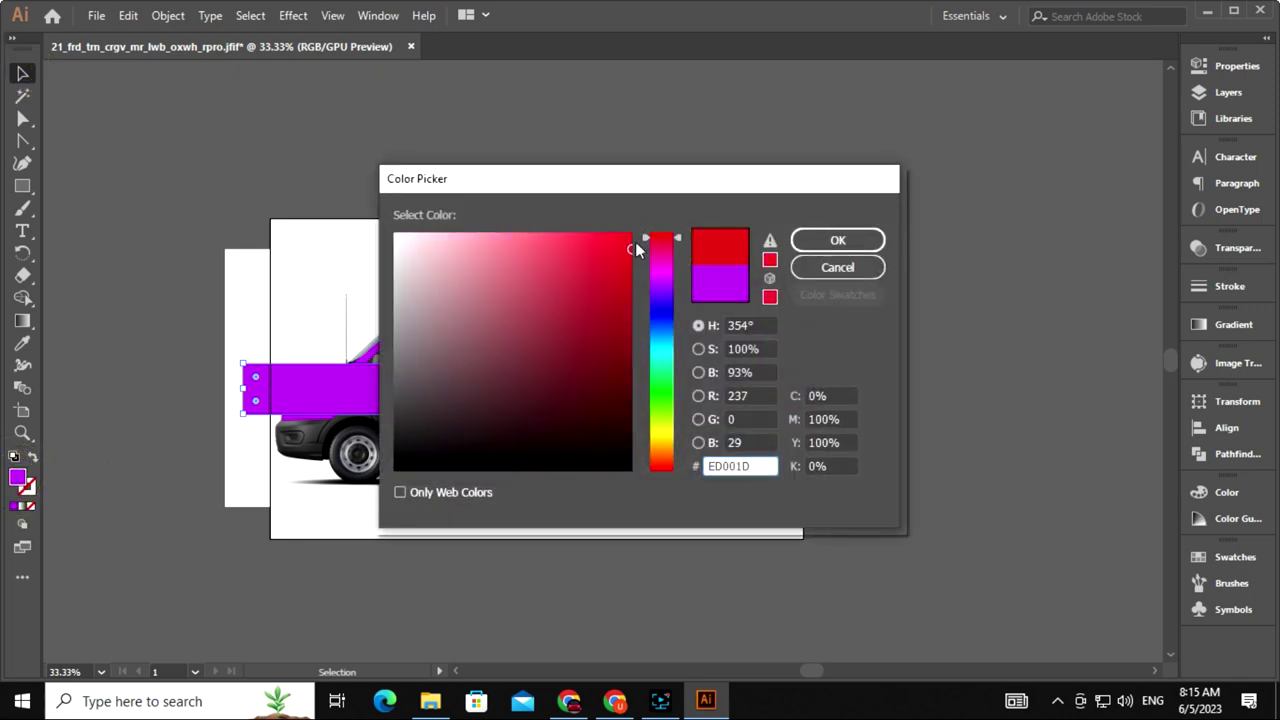
{"action": "left_click", "coordinate": [837, 240]}
{"action": "left_click", "coordinate": [630, 585]}
- Send the red rectangle behind the van body and select both shapes together
{"action": "left_click", "coordinate": [613, 398]}
{"action": "left_click_drag", "start_coordinate": [637, 402], "coordinate": [629, 398]}
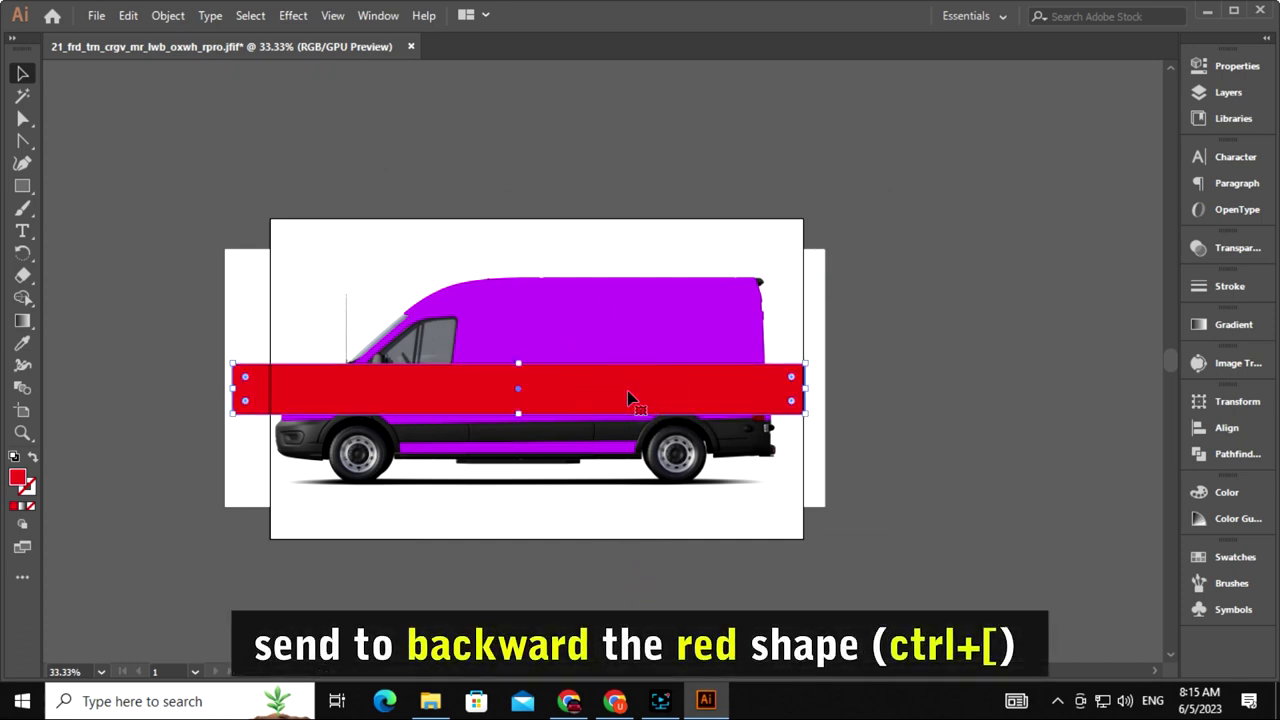
{"action": "key", "text": "ctrl+bracketleft"}
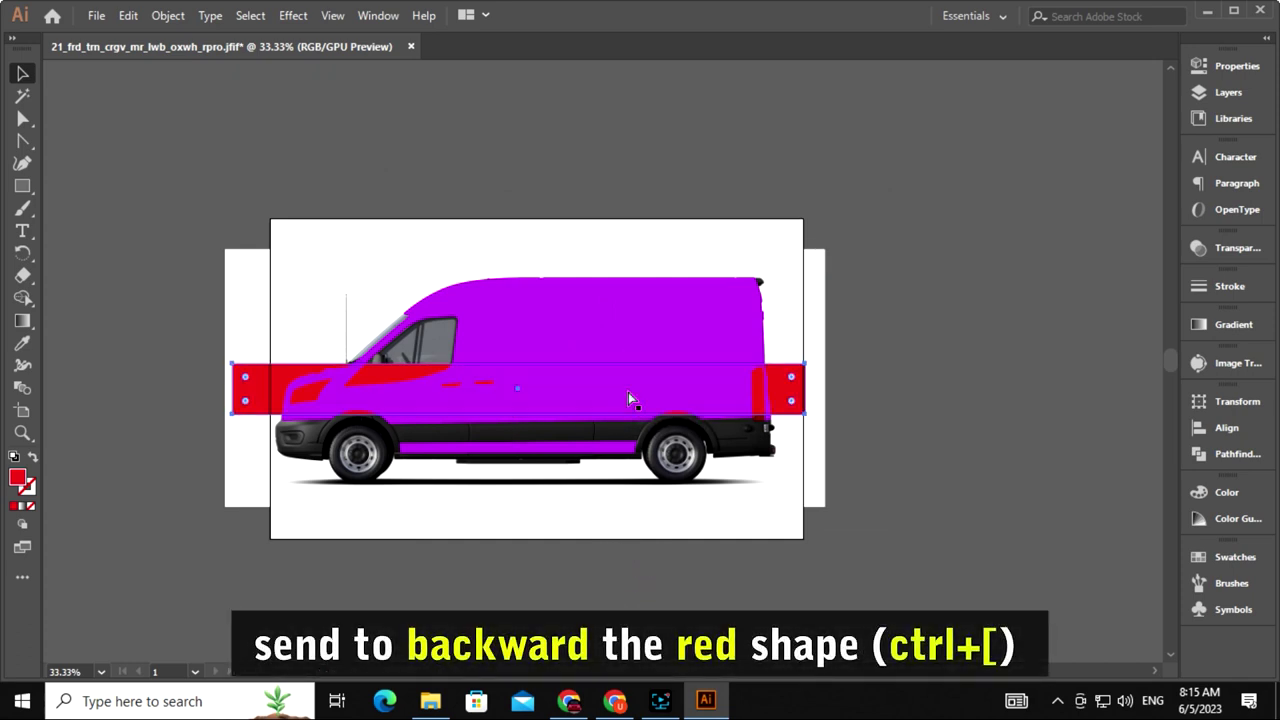
{"action": "left_click", "coordinate": [789, 543]}
{"action": "left_click", "coordinate": [791, 400]}
{"action": "left_click", "coordinate": [646, 323], "text": "shift"}
{"action": "right_click", "coordinate": [646, 326]}
- Make a clipping mask from the red rectangle and the van body
{"action": "left_click", "coordinate": [722, 460]}
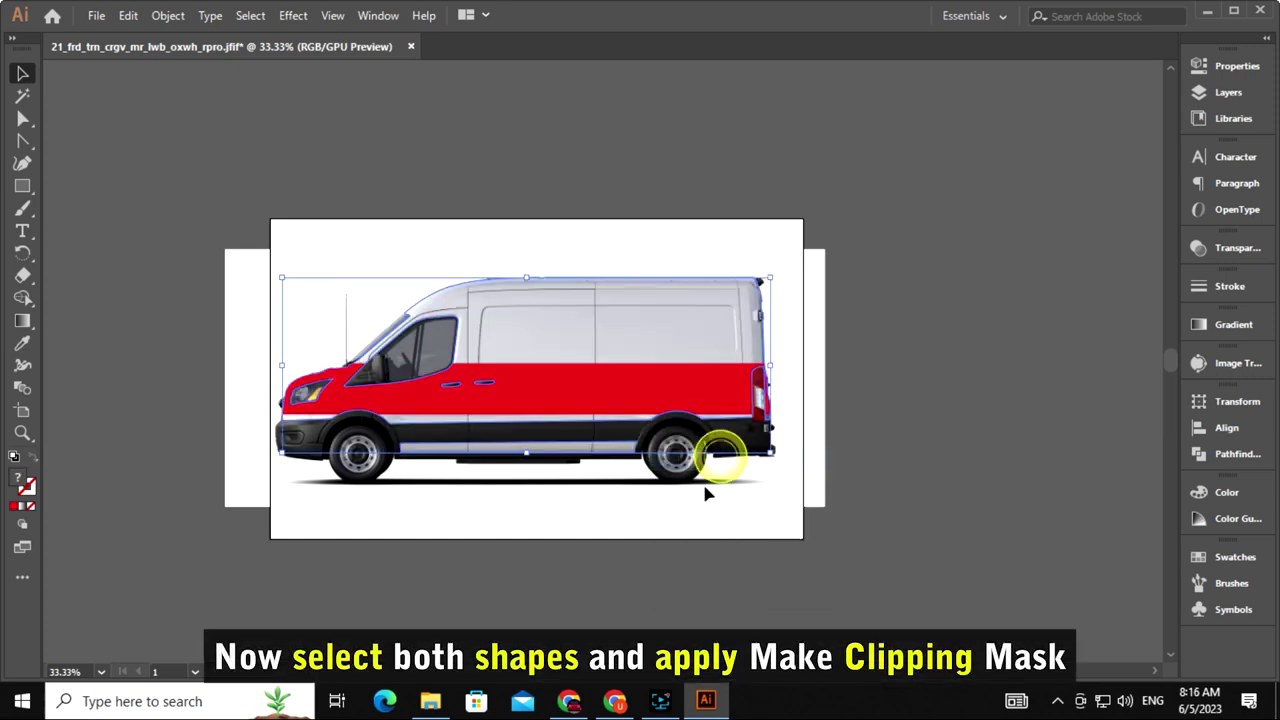
{"action": "left_click", "coordinate": [680, 575]}
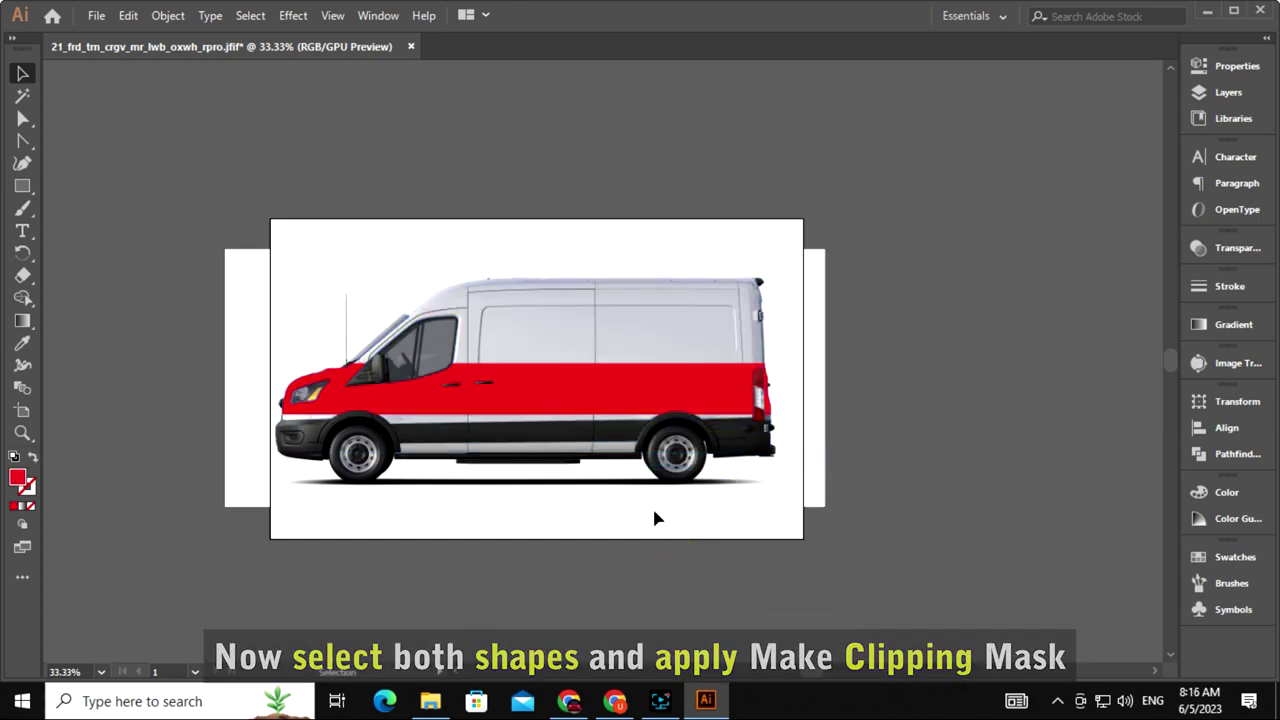
{"action": "left_click", "coordinate": [884, 405]}
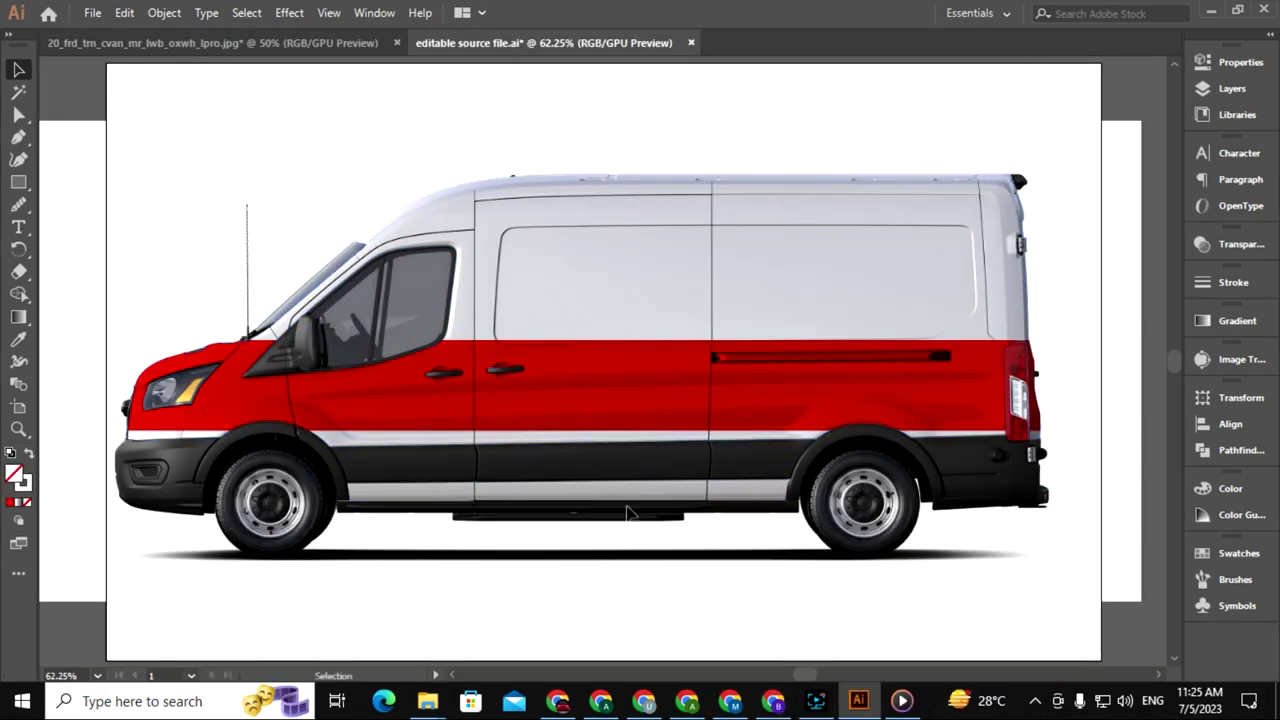
- Isolate the clip group and delete the red band inside it
{"action": "left_click", "coordinate": [626, 409]}
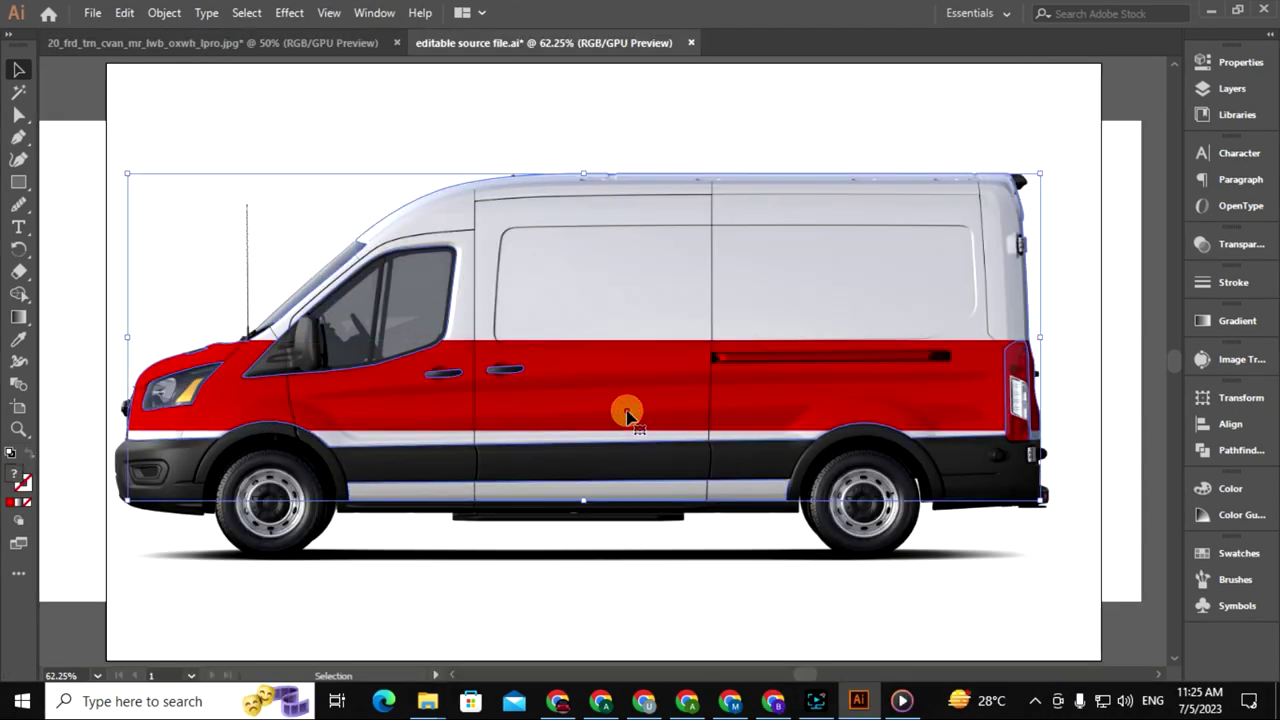
{"action": "right_click", "coordinate": [630, 405]}
{"action": "left_click", "coordinate": [684, 243]}
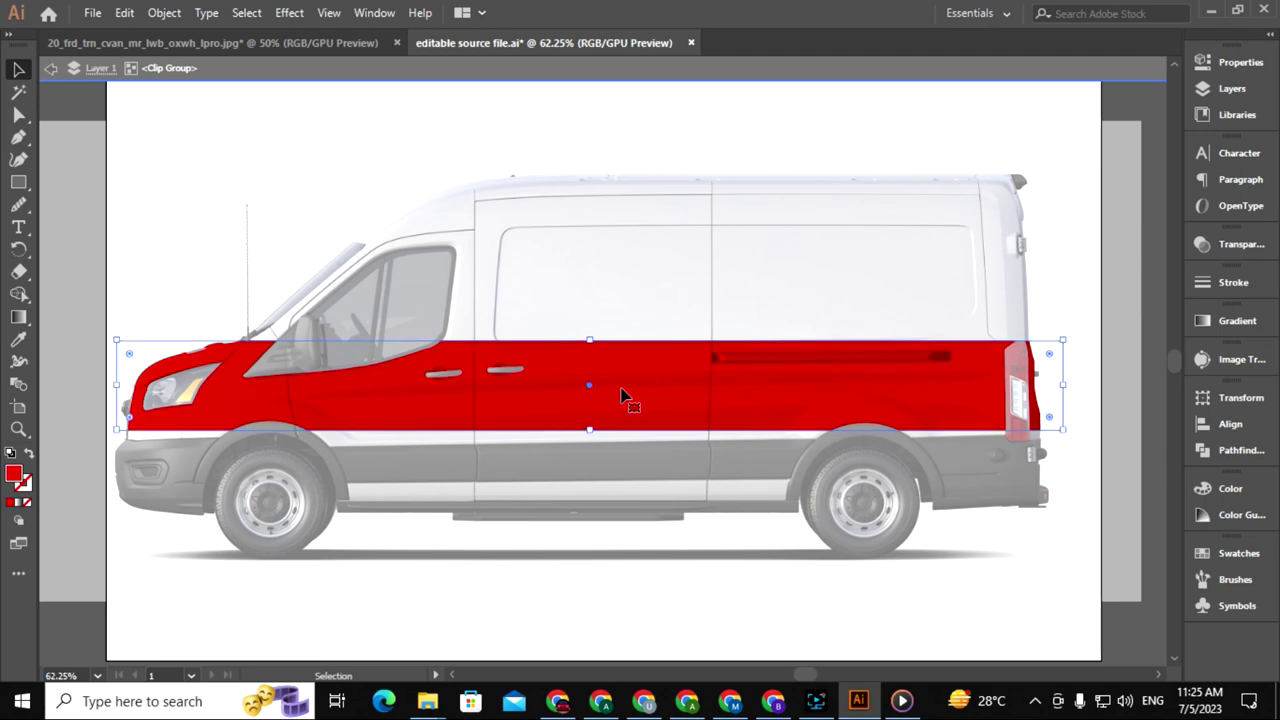
{"action": "key", "text": "Delete"}
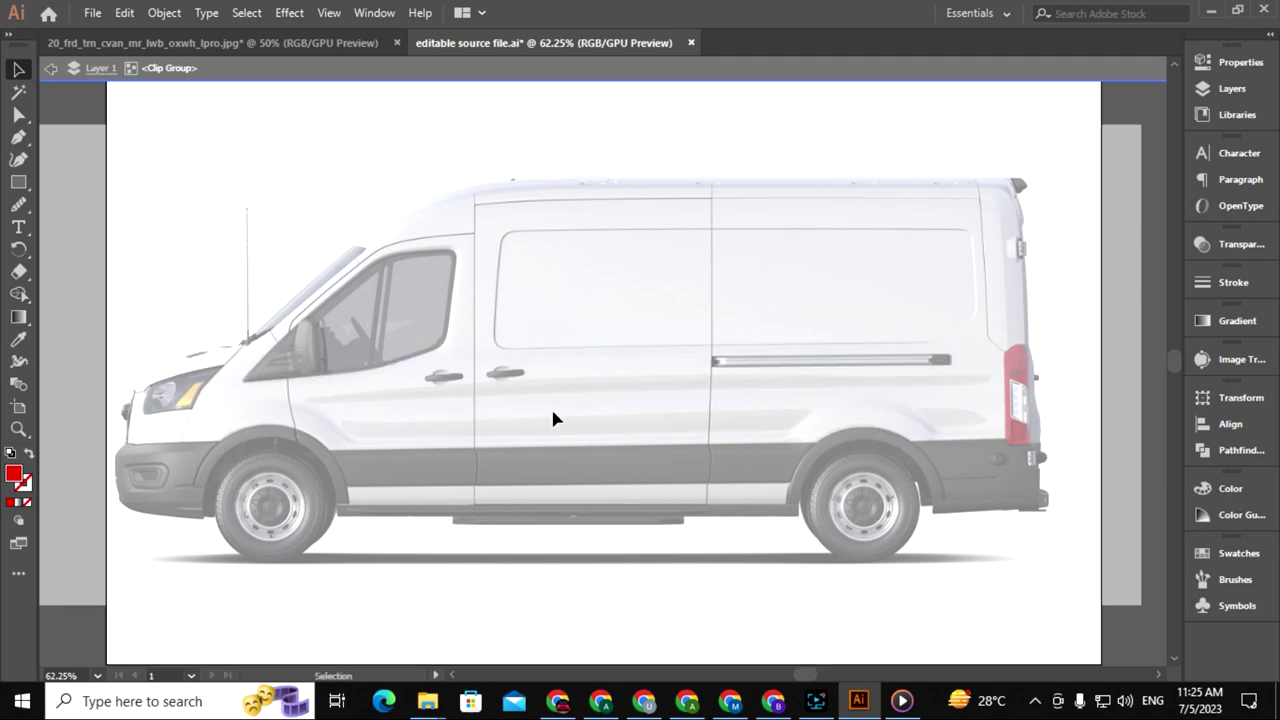
{"action": "scroll", "coordinate": [553, 419], "scroll_direction": "up", "scroll_amount": 1}
{"action": "scroll", "coordinate": [529, 420], "scroll_direction": "up", "scroll_amount": 1}
{"action": "left_click_drag", "start_coordinate": [449, 420], "coordinate": [517, 401]}
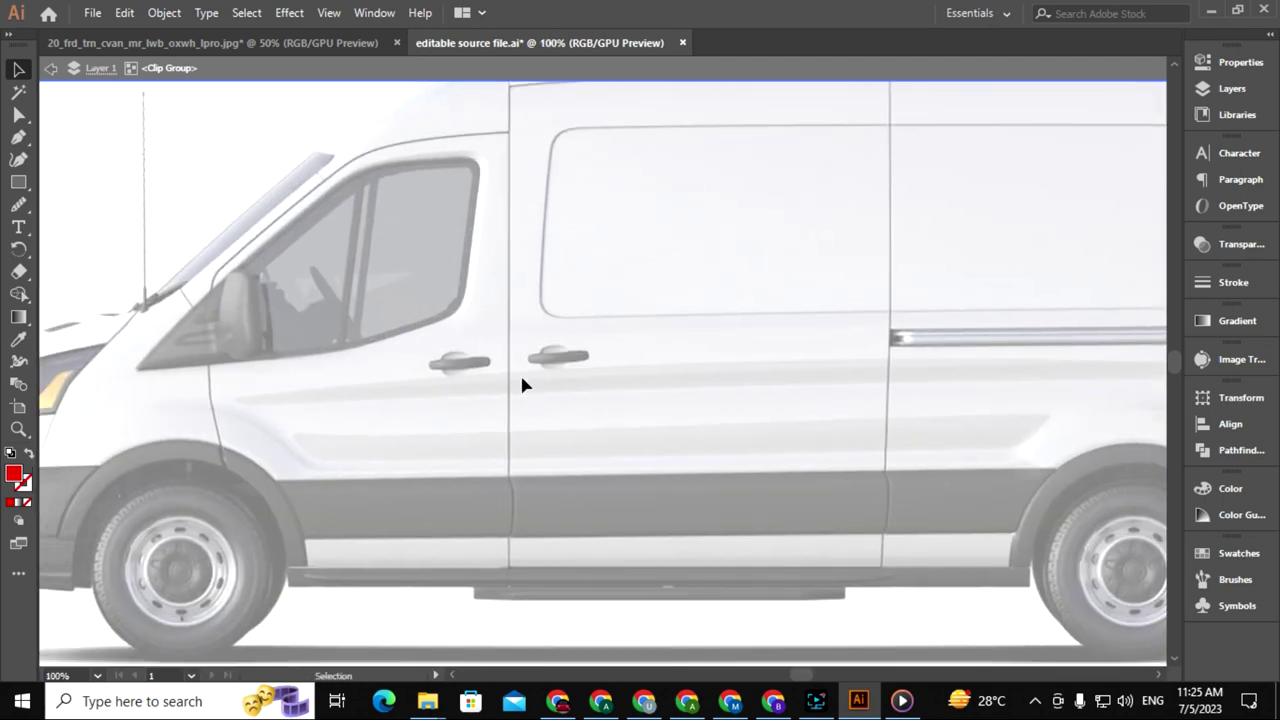
{"action": "left_click_drag", "start_coordinate": [577, 440], "coordinate": [556, 440]}
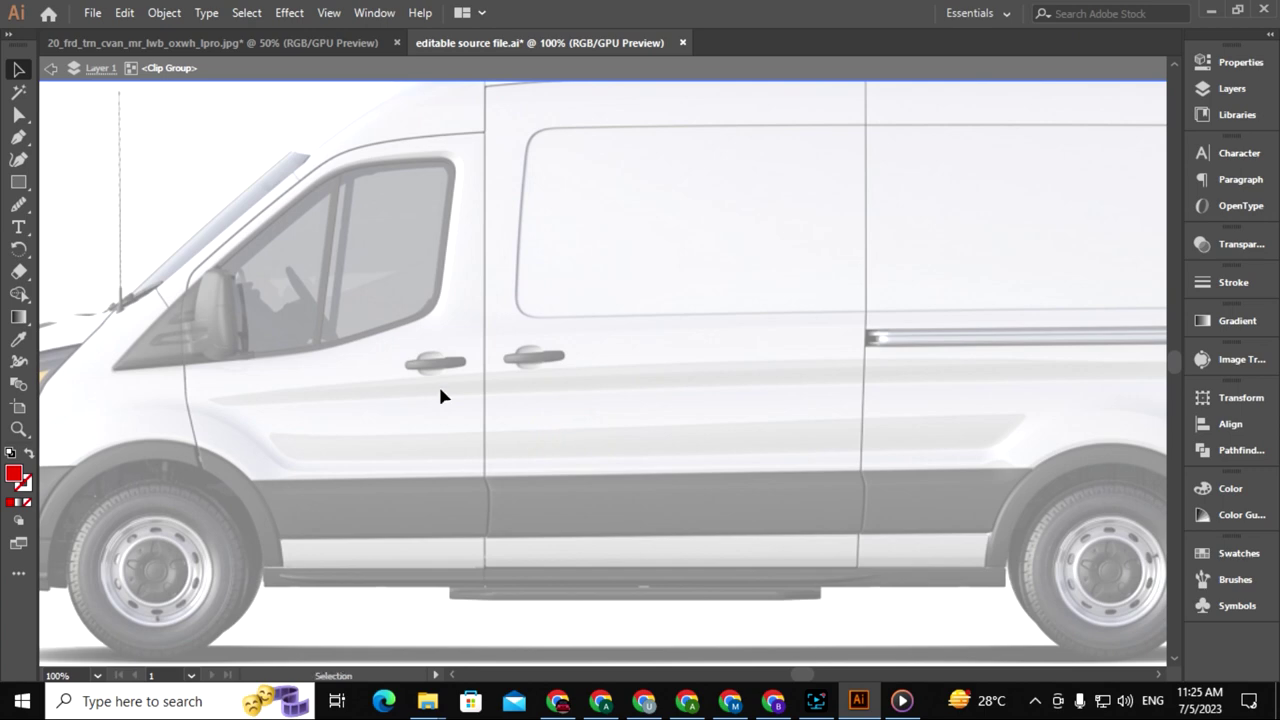
{"action": "key", "text": "p"}
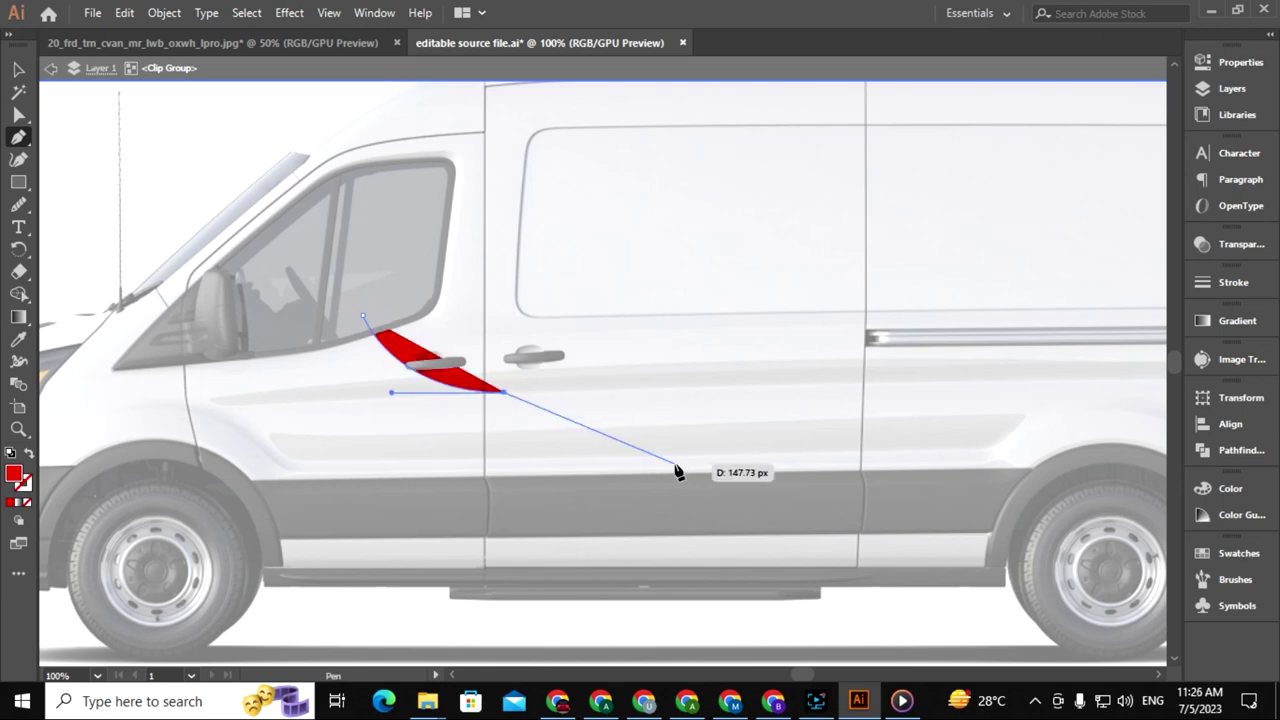
- Trace the stripe's anchors from the van's rear to the front door, curving up toward the front window
{"action": "left_click_drag", "start_coordinate": [674, 463], "coordinate": [652, 471]}
{"action": "left_click_drag", "start_coordinate": [823, 490], "coordinate": [560, 462]}
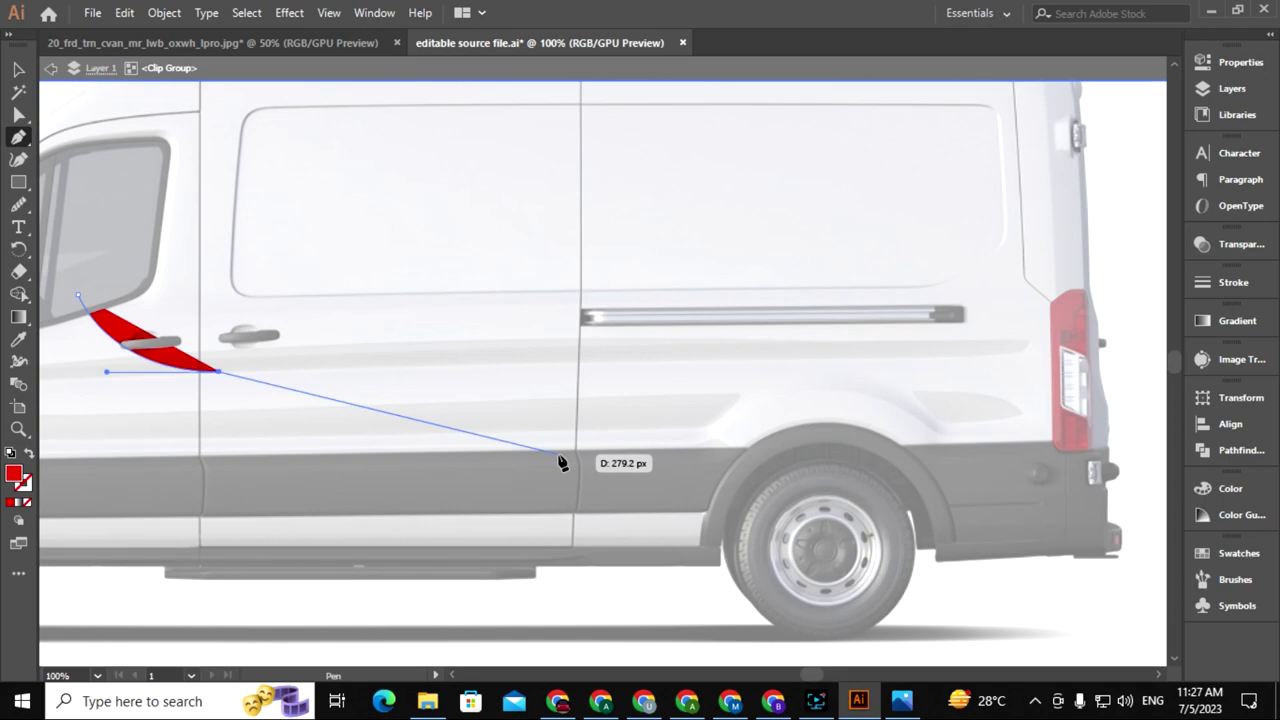
{"action": "left_click", "coordinate": [1130, 350]}
{"action": "scroll", "coordinate": [1133, 335], "scroll_direction": "down", "scroll_amount": 2}
{"action": "left_click", "coordinate": [1133, 328]}
{"action": "scroll", "coordinate": [251, 363], "scroll_direction": "left", "scroll_amount": 2}
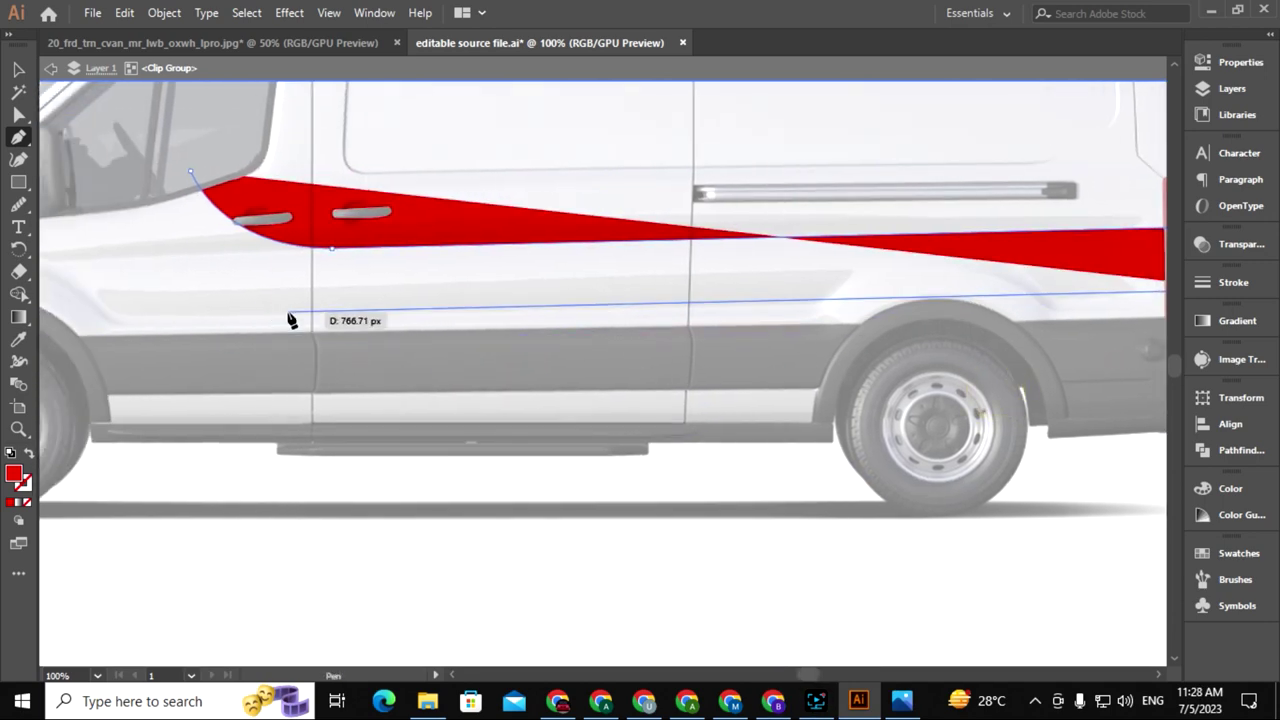
{"action": "left_click", "coordinate": [276, 320]}
{"action": "scroll", "coordinate": [274, 320], "scroll_direction": "up", "scroll_amount": 1}
{"action": "scroll", "coordinate": [274, 320], "scroll_direction": "left", "scroll_amount": 2}
{"action": "left_click_drag", "start_coordinate": [245, 276], "coordinate": [205, 178]}
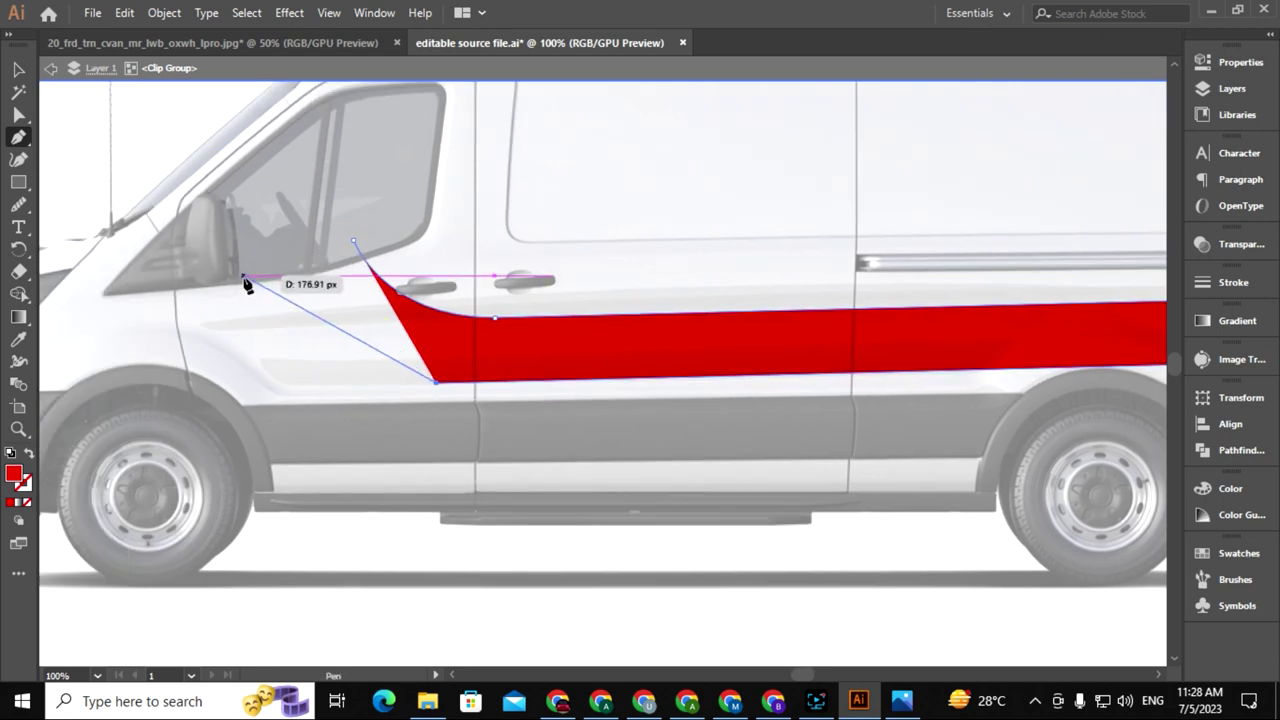
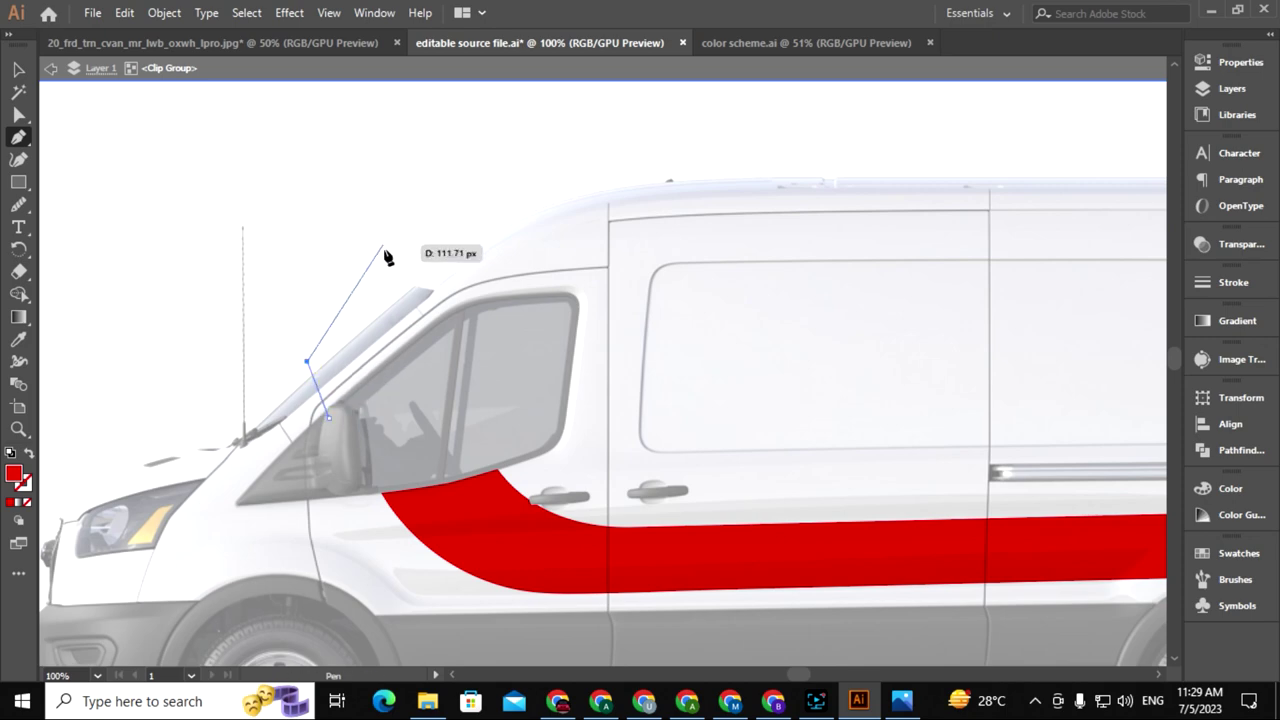
- Trace the outline anchors along the van's roof to the rear corner and the stripe's rear
{"action": "left_click", "coordinate": [706, 143]}
{"action": "scroll", "coordinate": [817, 200], "scroll_direction": "right", "scroll_amount": 5}
{"action": "left_click", "coordinate": [784, 197]}
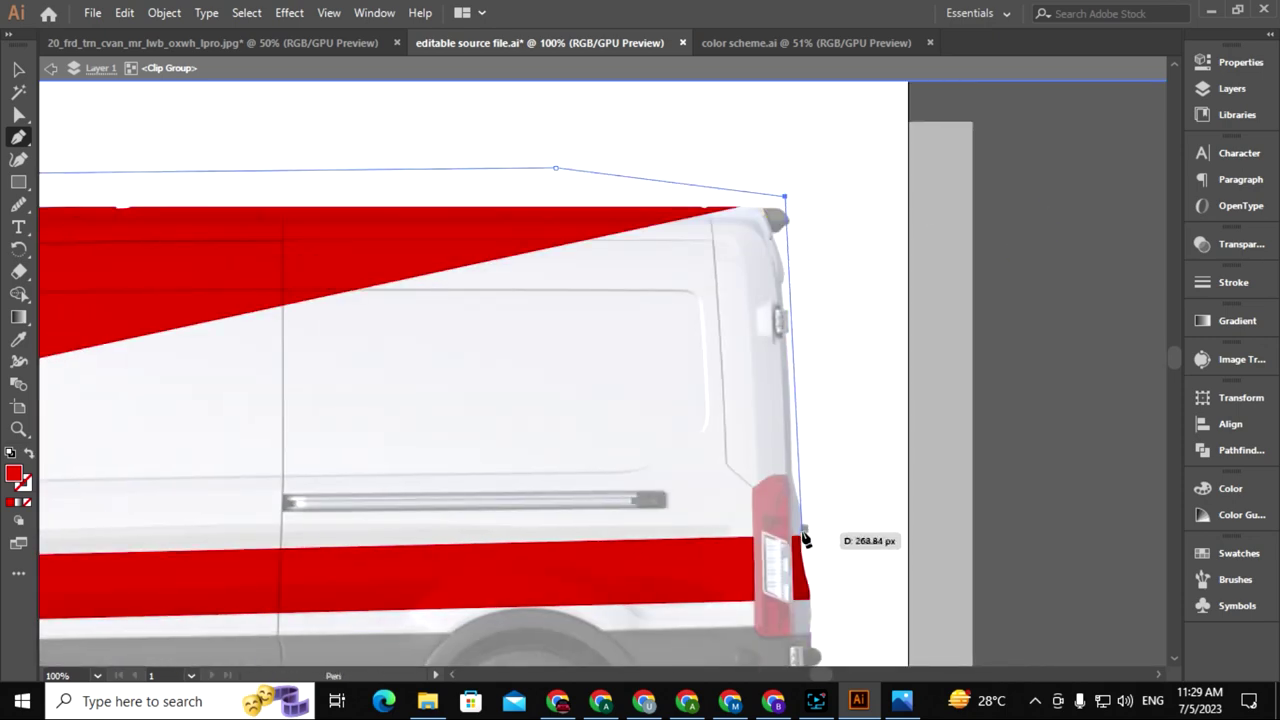
{"action": "scroll", "coordinate": [750, 560], "scroll_direction": "down", "scroll_amount": 3}
{"action": "scroll", "coordinate": [700, 580], "scroll_direction": "left", "scroll_amount": 5}
{"action": "scroll", "coordinate": [1000, 445], "scroll_direction": "right", "scroll_amount": 3}
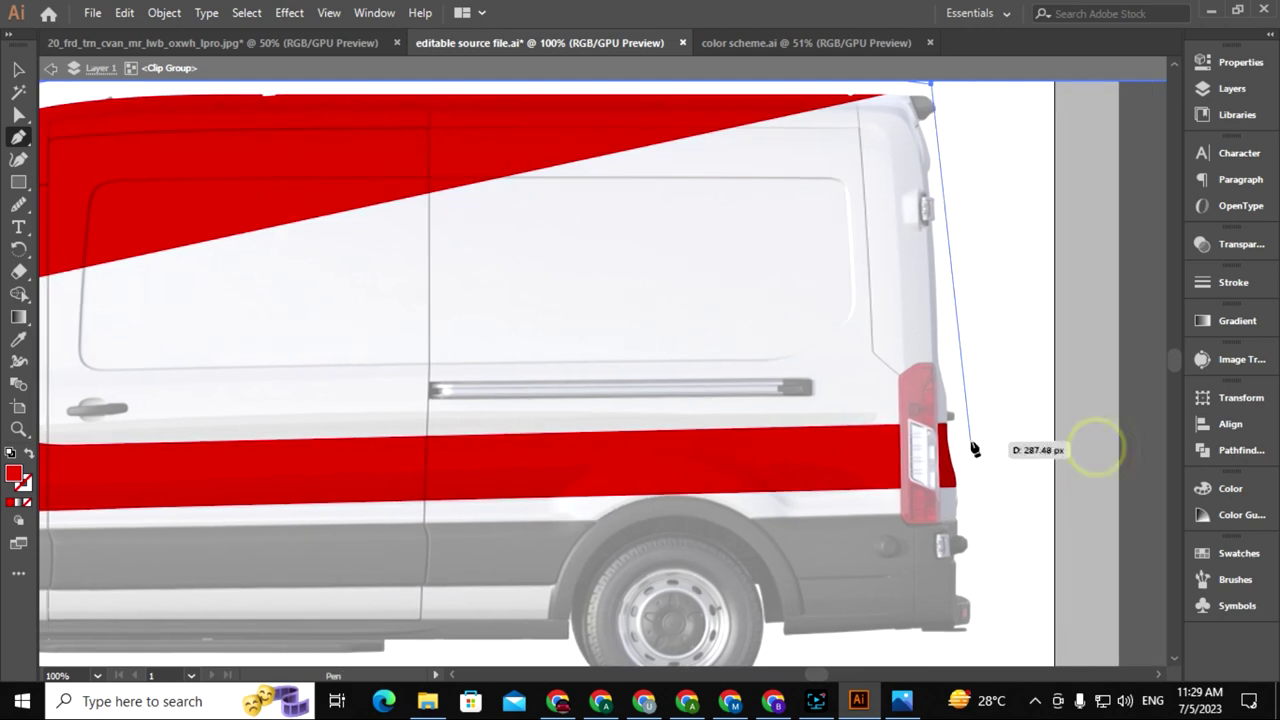
{"action": "left_click", "coordinate": [947, 425]}
- Close the outline along the stripe's top with a curved front corner
{"action": "key", "text": "/"}
{"action": "scroll", "coordinate": [843, 506], "scroll_direction": "left", "scroll_amount": 10}
{"action": "left_click", "coordinate": [441, 401]}
{"action": "mouse_move", "coordinate": [577, 491]}
{"action": "left_mouse_down"}
{"action": "mouse_move", "coordinate": [337, 516]}
{"action": "mouse_move", "coordinate": [729, 547]}
{"action": "left_mouse_up"}
{"action": "left_click_drag", "start_coordinate": [469, 413], "coordinate": [447, 374]}
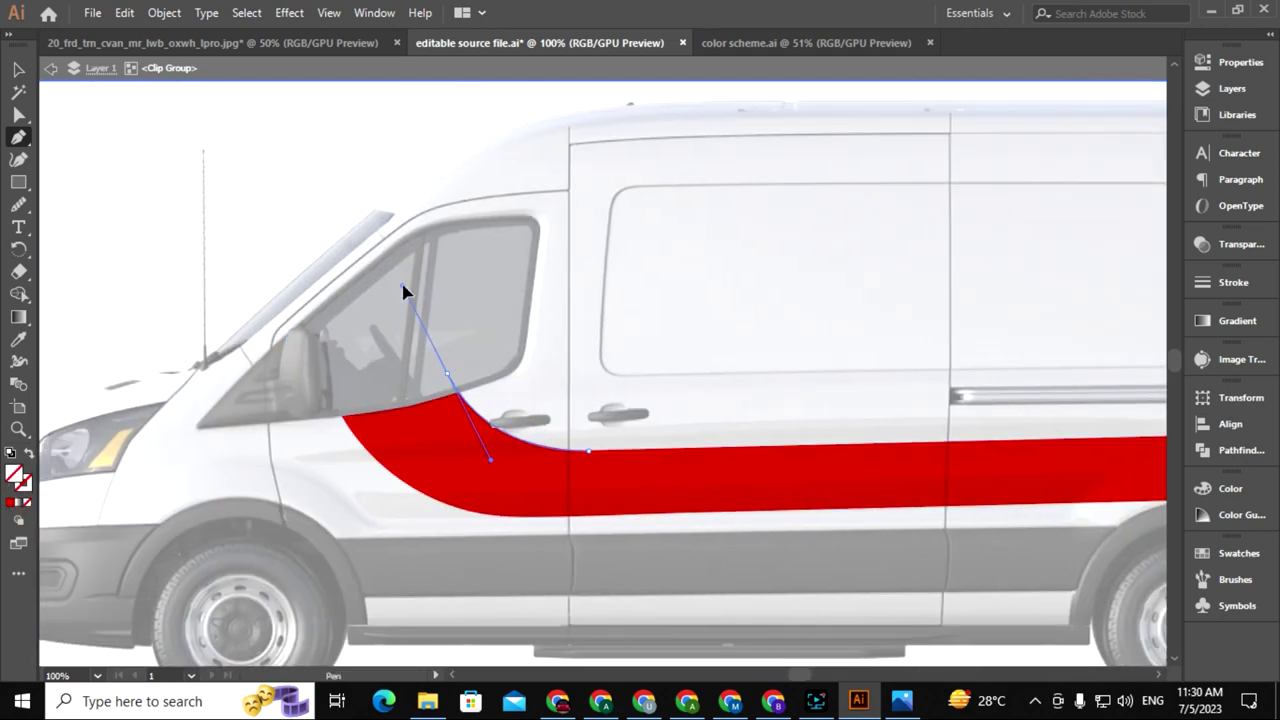
{"action": "scroll", "coordinate": [286, 529], "scroll_direction": "right", "scroll_amount": 3}
{"action": "key", "text": "ctrl+Tab"}
- Fill the van's upper body with the blue hex from color scheme.ai
{"action": "key", "text": "v"}
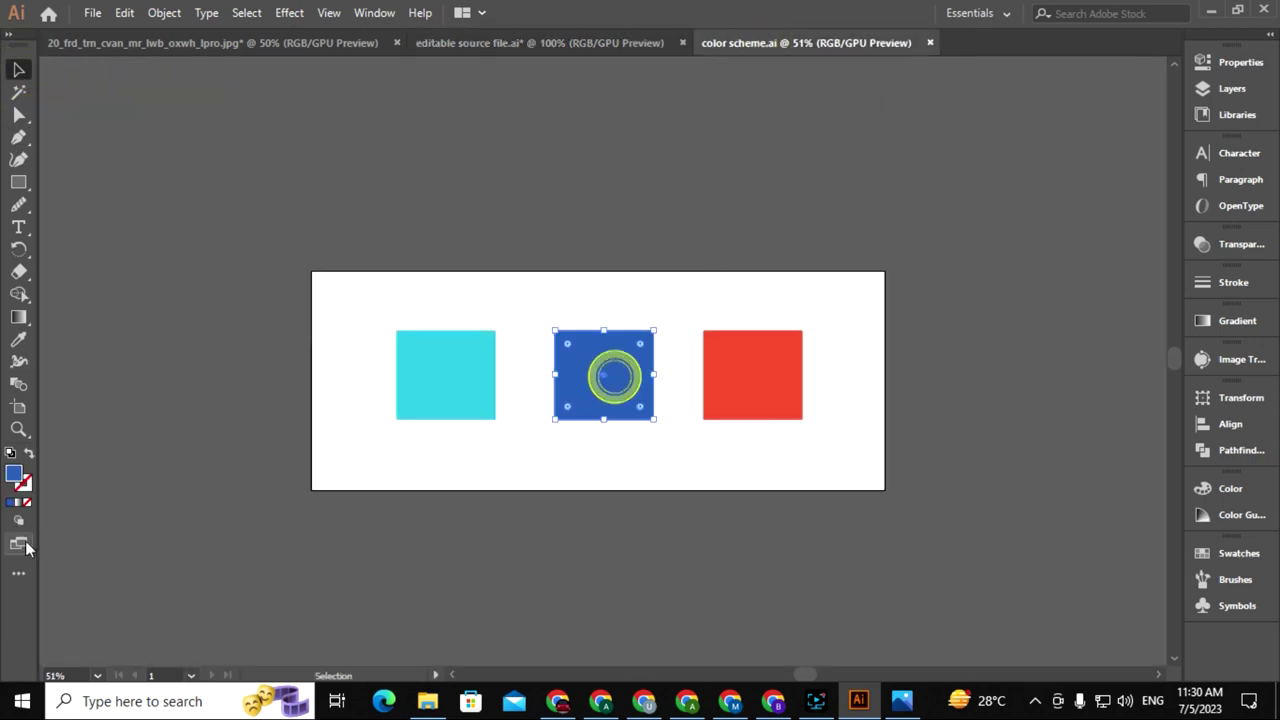
{"action": "double_click", "coordinate": [14, 474]}
{"action": "key", "text": "ctrl+c"}
{"action": "left_click", "coordinate": [698, 420]}
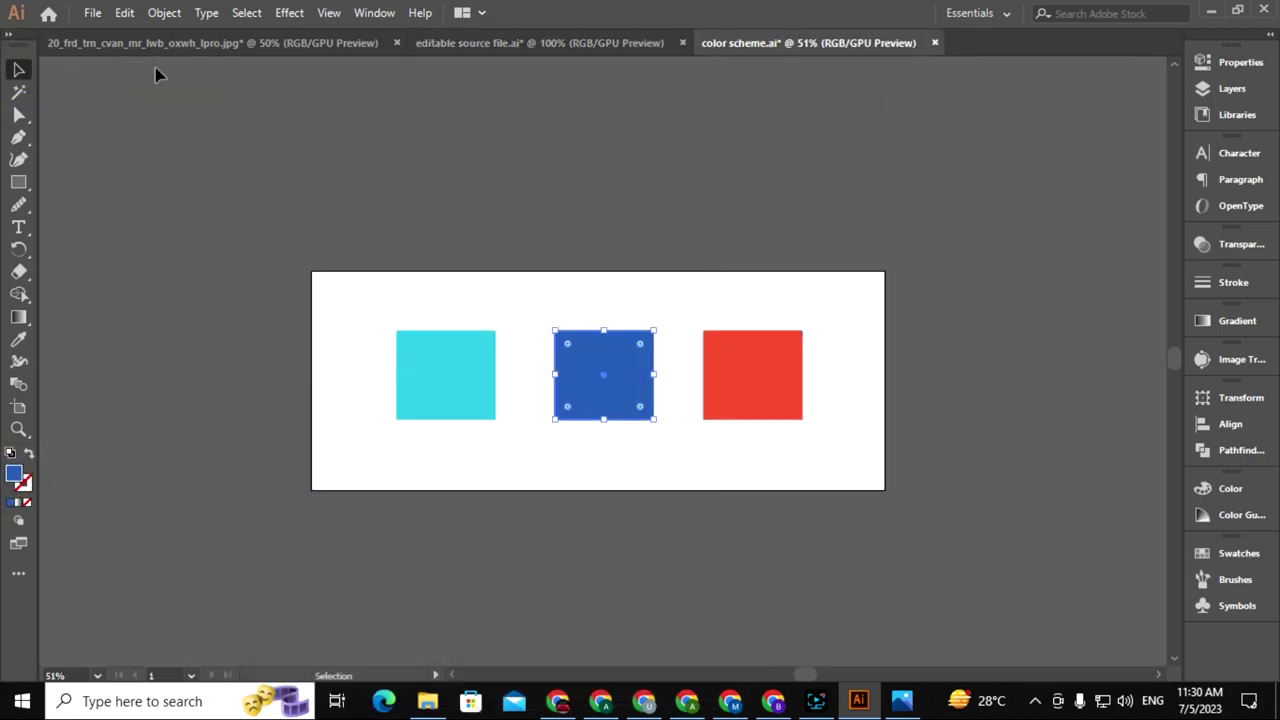
{"action": "key", "text": "ctrl+shift+Tab"}
{"action": "double_click", "coordinate": [14, 474]}
{"action": "key", "text": "ctrl+v"}
{"action": "left_click", "coordinate": [700, 425]}
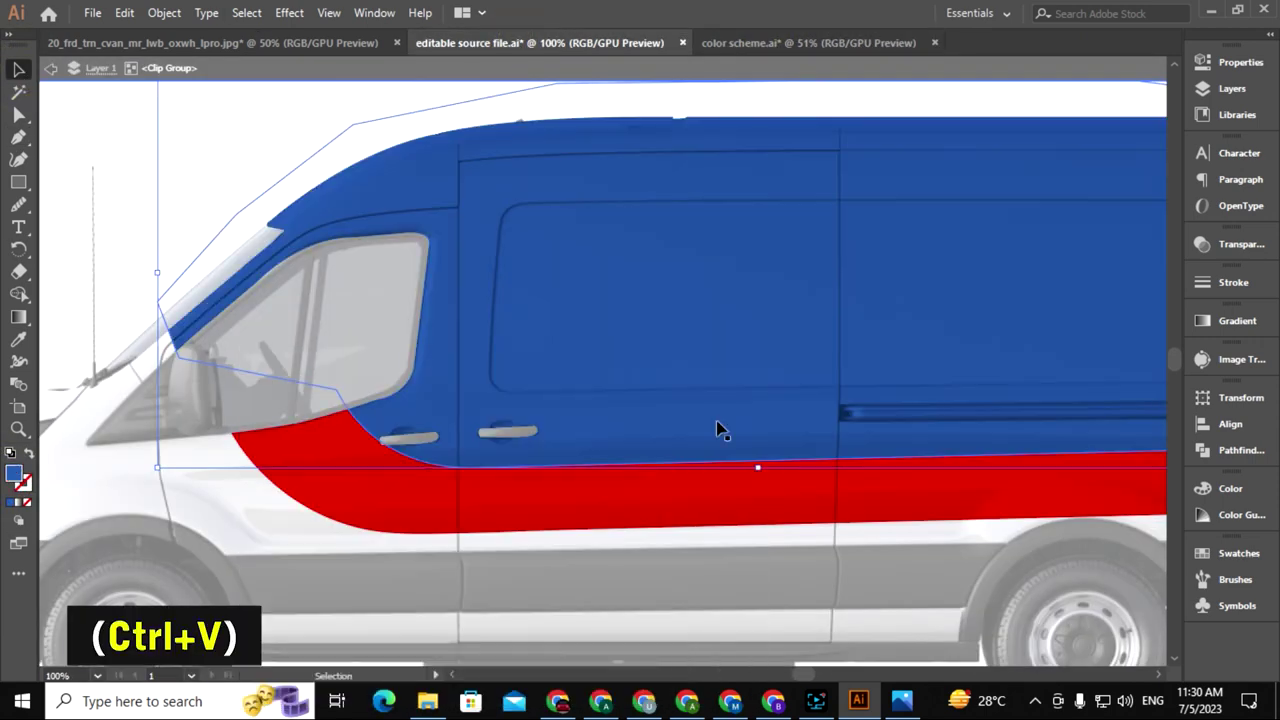
- Select the windshield anchors and start the lower-body outline at the windshield and door
{"action": "scroll", "coordinate": [643, 363], "scroll_direction": "left", "scroll_amount": 3}
{"action": "scroll", "coordinate": [643, 363], "scroll_direction": "down", "scroll_amount": 2}
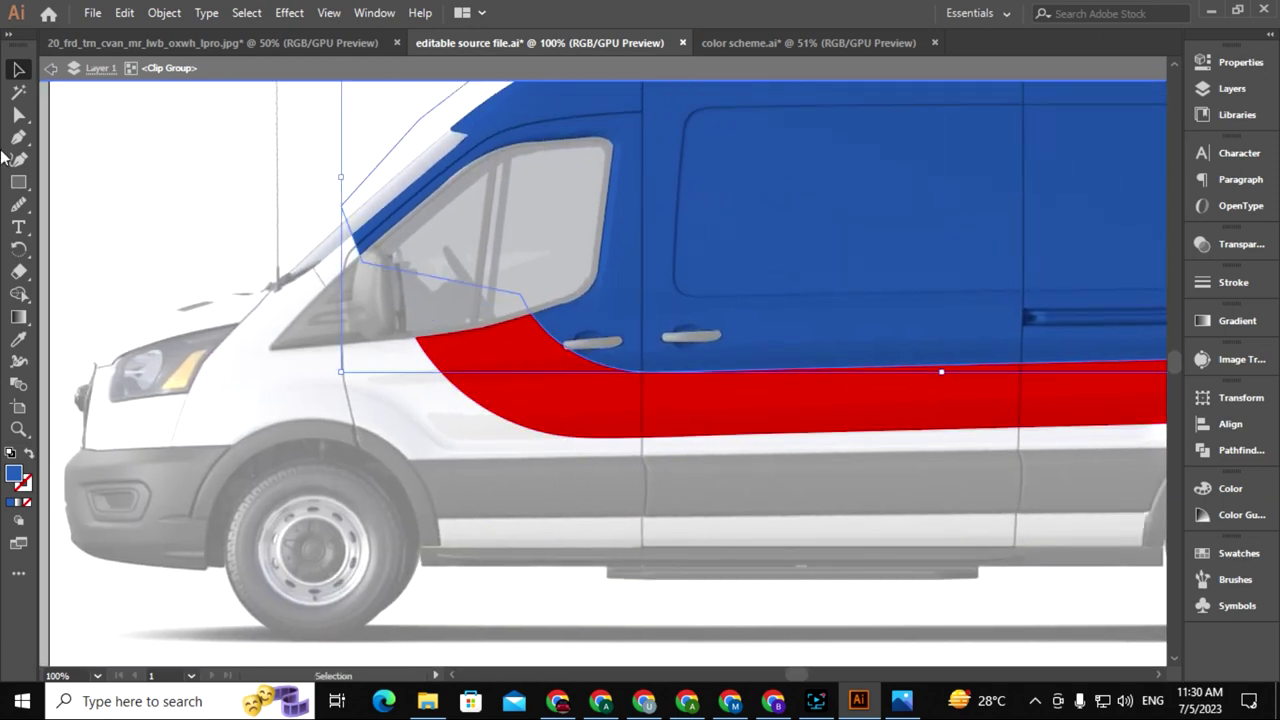
{"action": "key", "text": "a"}
{"action": "left_click_drag", "start_coordinate": [385, 245], "coordinate": [360, 275]}
{"action": "scroll", "coordinate": [357, 302], "scroll_direction": "up", "scroll_amount": 1}
{"action": "scroll", "coordinate": [357, 302], "scroll_direction": "right", "scroll_amount": 1}
{"action": "key", "text": "p"}
{"action": "left_click", "coordinate": [277, 246]}
{"action": "left_click", "coordinate": [304, 304]}
{"action": "left_click", "coordinate": [351, 376]}
- Finish the lower-body outline past the tail light, rear bumper and front bumper
{"action": "scroll", "coordinate": [443, 443], "scroll_direction": "down", "scroll_amount": 1}
{"action": "scroll", "coordinate": [443, 443], "scroll_direction": "right", "scroll_amount": 1}
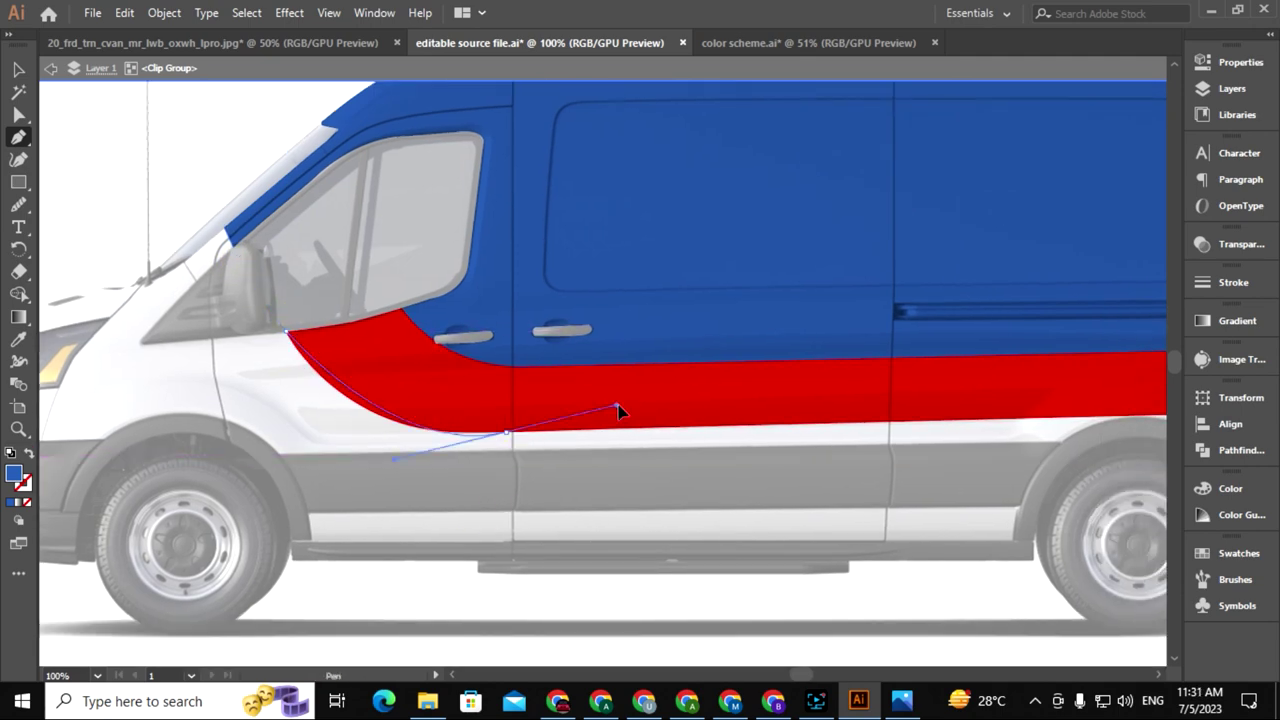
{"action": "scroll", "coordinate": [500, 437], "scroll_direction": "right", "scroll_amount": 5}
{"action": "scroll", "coordinate": [500, 437], "scroll_direction": "down", "scroll_amount": 1}
{"action": "left_click", "coordinate": [1070, 356]}
{"action": "left_click", "coordinate": [1066, 480]}
{"action": "scroll", "coordinate": [463, 517], "scroll_direction": "left", "scroll_amount": 10}
{"action": "left_click", "coordinate": [718, 487]}
{"action": "left_click", "coordinate": [444, 422]}
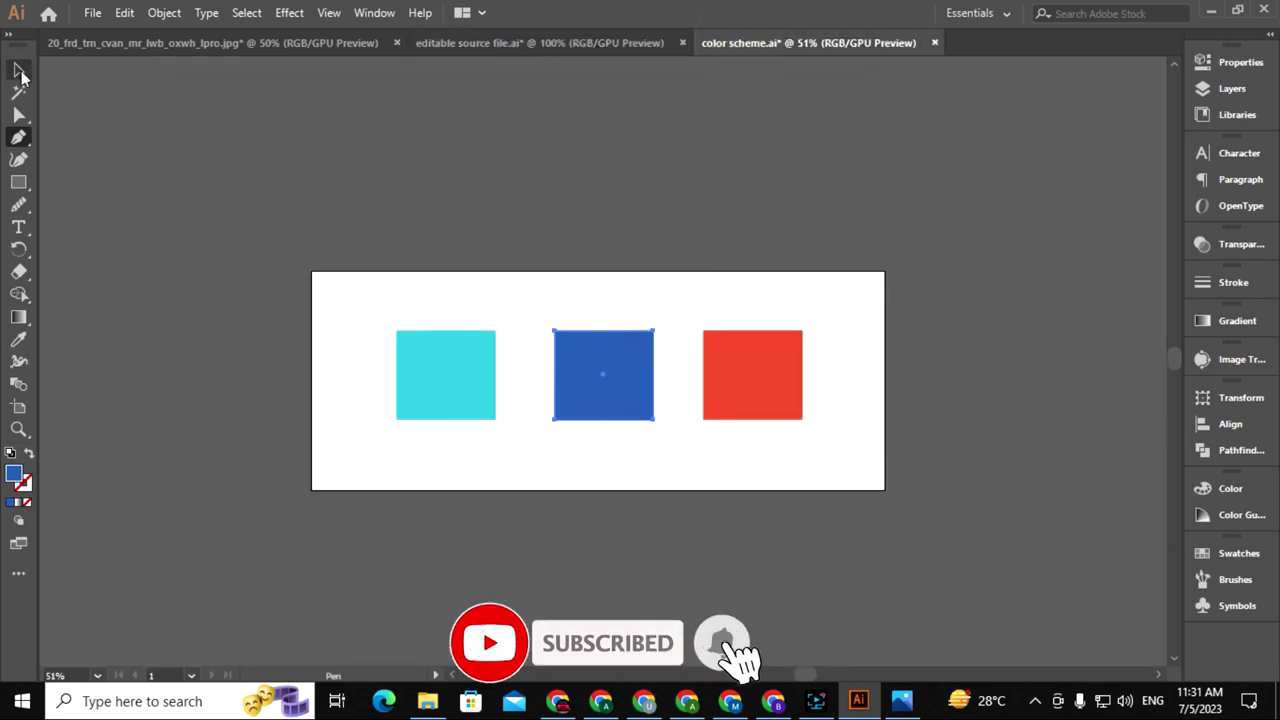
- Fill the van's lower body with the cyan hex from the colour scheme
{"action": "double_click", "coordinate": [17, 478]}
{"action": "left_click_drag", "start_coordinate": [300, 349], "coordinate": [286, 129]}
{"action": "double_click", "coordinate": [586, 423]}
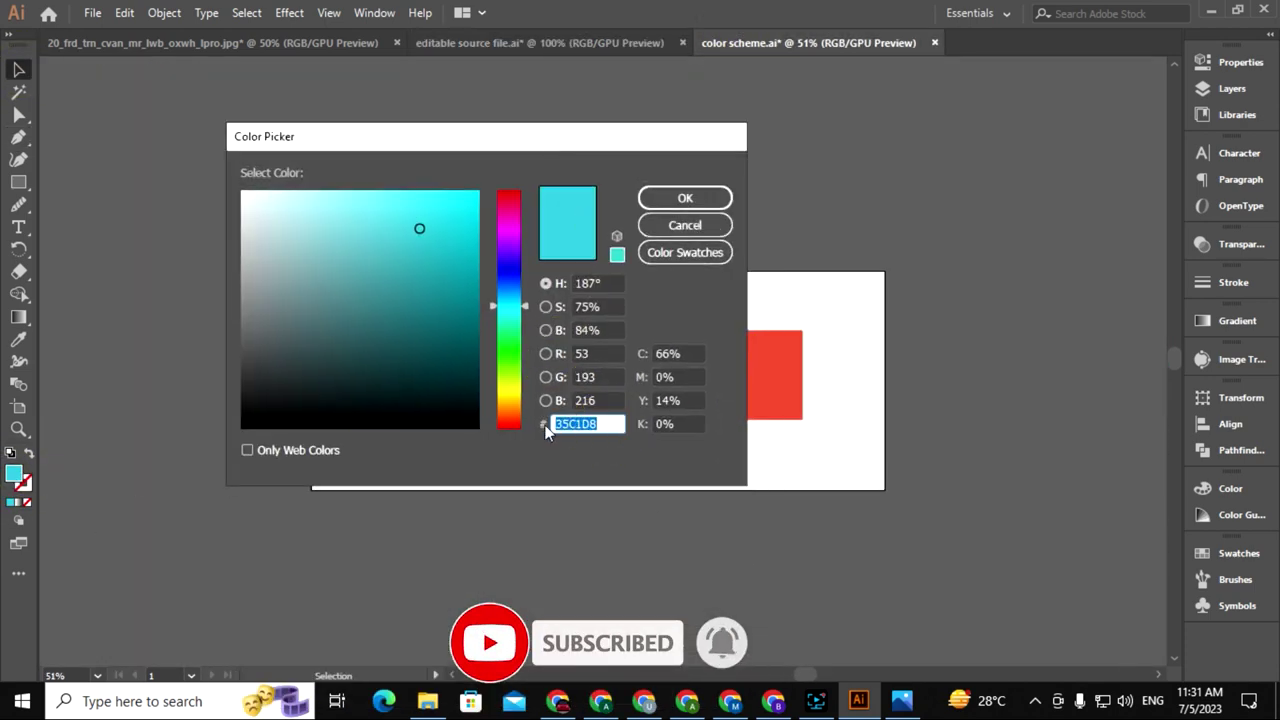
{"action": "key", "text": "Escape"}
{"action": "left_click", "coordinate": [453, 43]}
{"action": "double_click", "coordinate": [17, 478]}
{"action": "key", "text": "ctrl+v"}
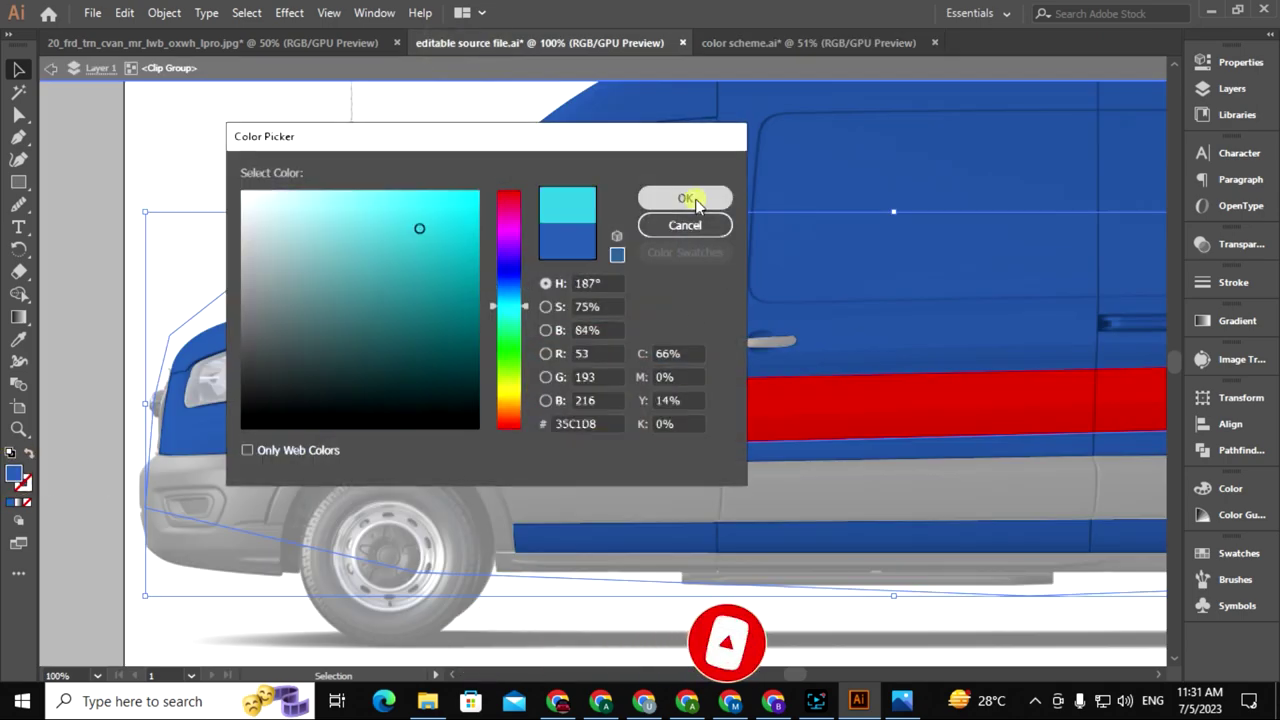
{"action": "left_click", "coordinate": [700, 197]}
- Re-enter the pasted colour code in the fill colour
{"action": "double_click", "coordinate": [17, 478]}
{"action": "key", "text": "ctrl+v"}
{"action": "left_click", "coordinate": [689, 197]}
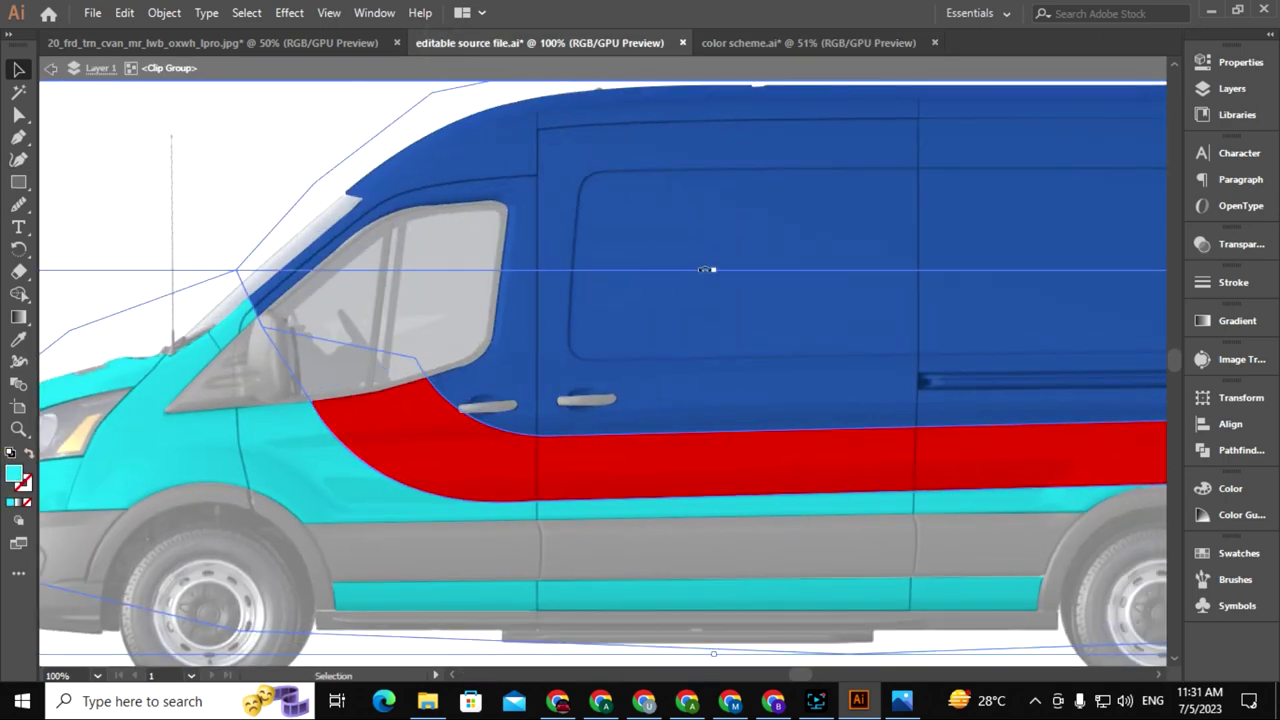
{"action": "double_click", "coordinate": [17, 478]}
{"action": "key", "text": "ctrl+v"}
{"action": "left_click", "coordinate": [689, 197]}
- Copy the red square's hex ED5435 and apply it to the stripe's fill
{"action": "left_click", "coordinate": [808, 43]}
{"action": "left_click", "coordinate": [712, 383]}
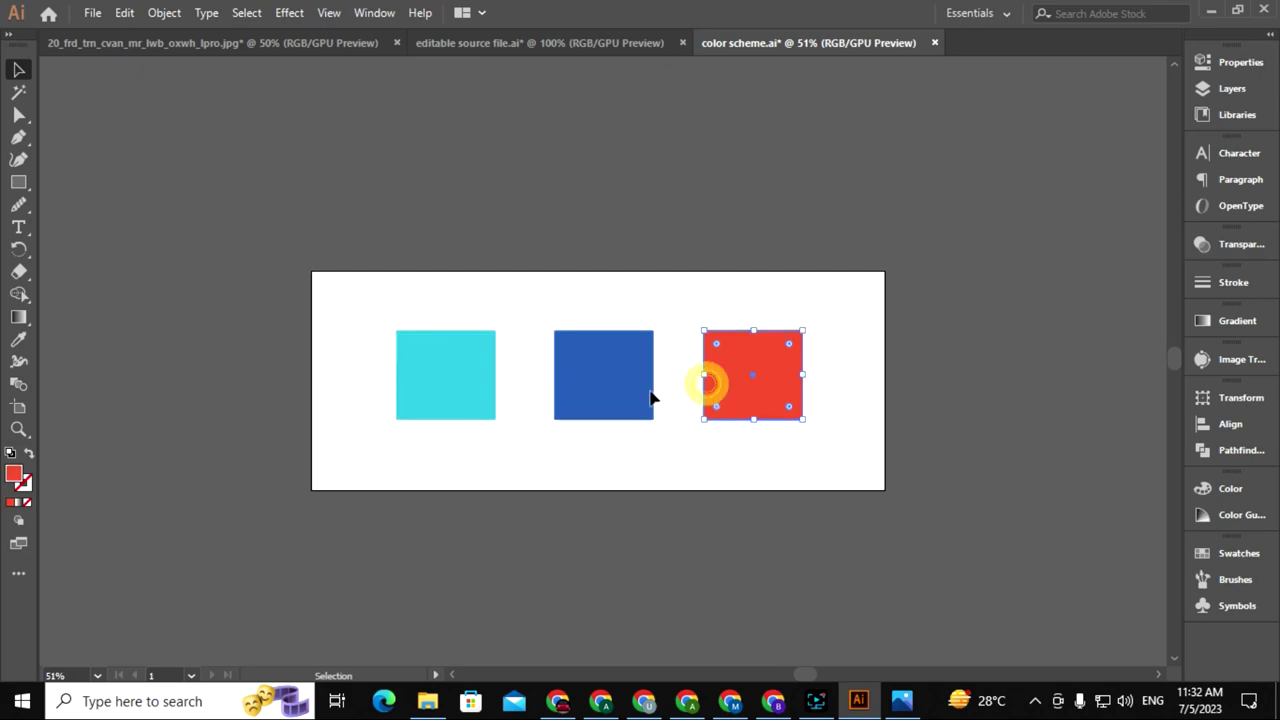
{"action": "double_click", "coordinate": [17, 478]}
{"action": "key", "text": "ctrl+c"}
{"action": "left_click", "coordinate": [685, 197]}
{"action": "left_click", "coordinate": [453, 43]}
{"action": "double_click", "coordinate": [17, 478]}
{"action": "key", "text": "ctrl+v"}
{"action": "left_click", "coordinate": [685, 197]}
- Shift the stripe's colour to orange F45A16
{"action": "double_click", "coordinate": [17, 478]}
{"action": "left_click", "coordinate": [685, 197]}
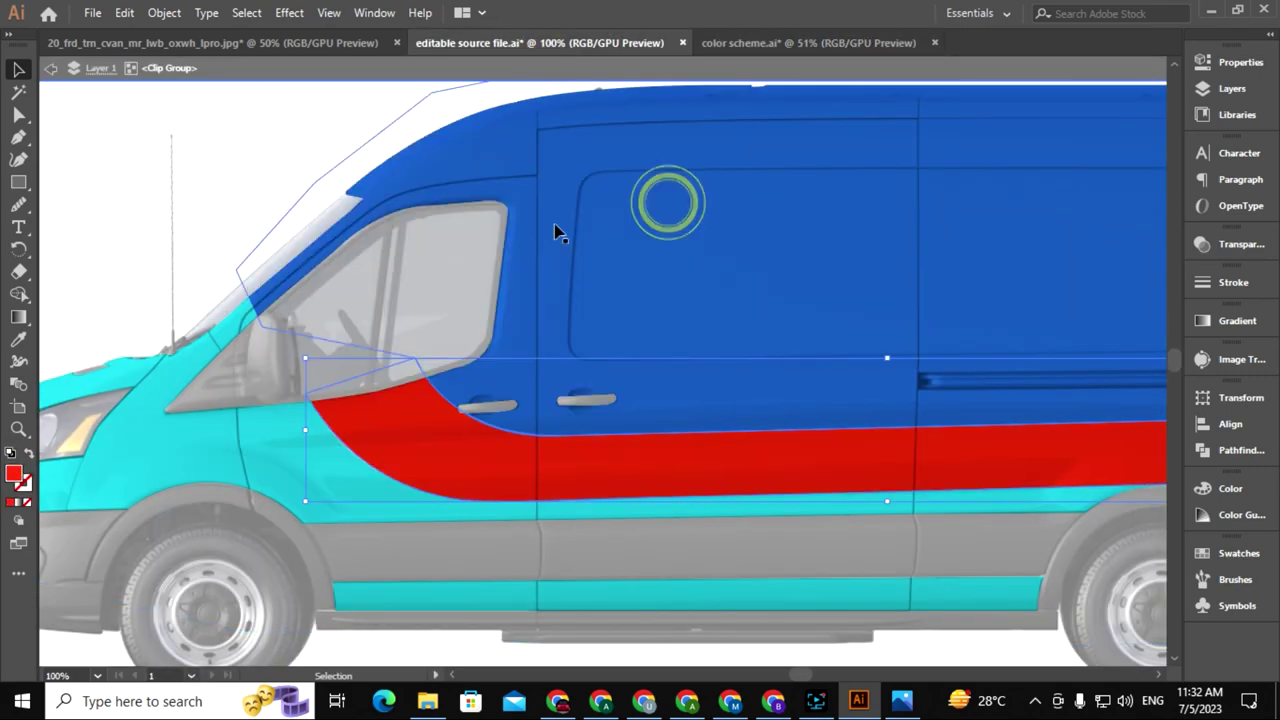
{"action": "double_click", "coordinate": [12, 474]}
{"action": "left_click_drag", "start_coordinate": [498, 424], "coordinate": [490, 420]}
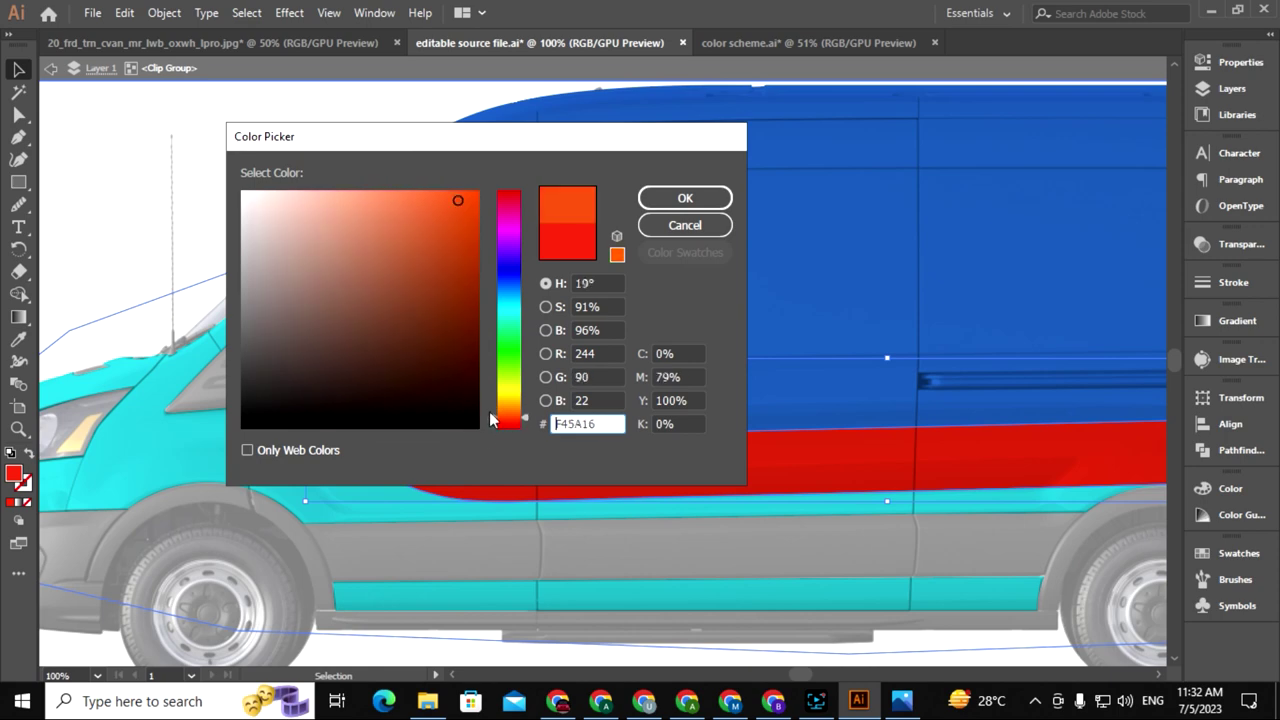
{"action": "left_click", "coordinate": [641, 203]}
- Set the van shapes' transparency blending to Multiply
{"action": "key", "text": "ctrl+minus"}
{"action": "key", "text": "ctrl+minus"}
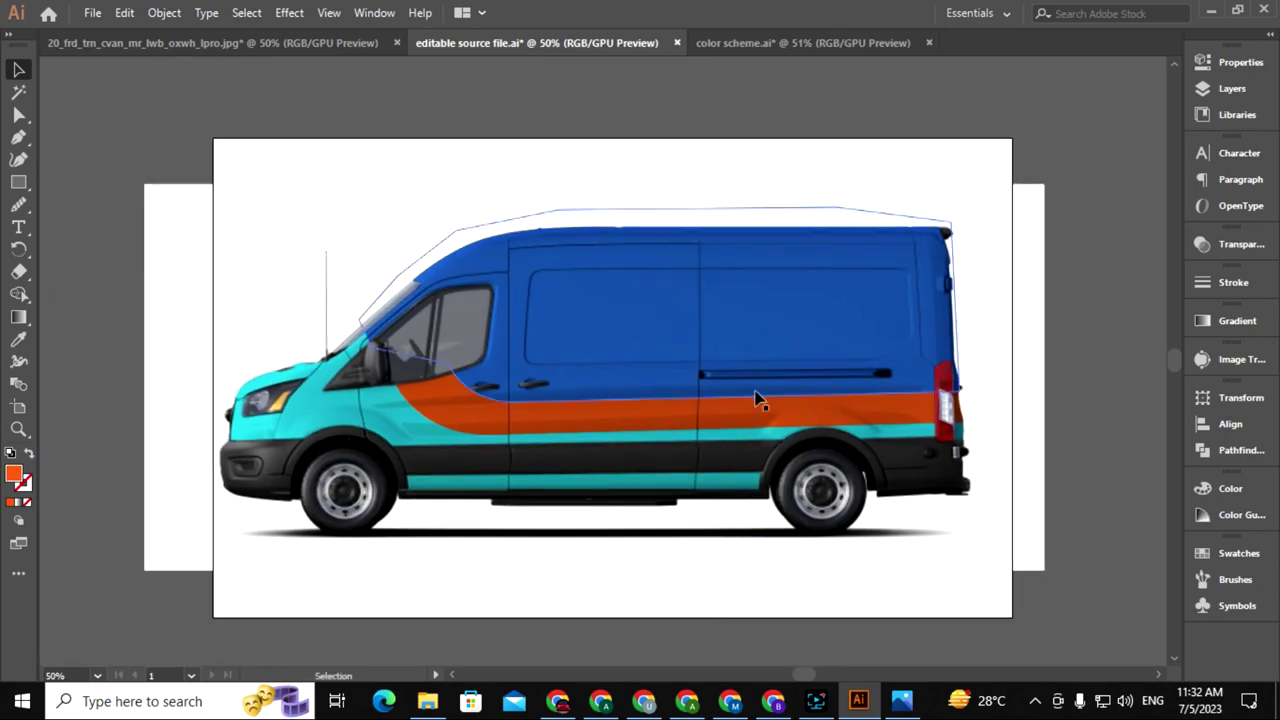
{"action": "left_click", "coordinate": [1241, 244]}
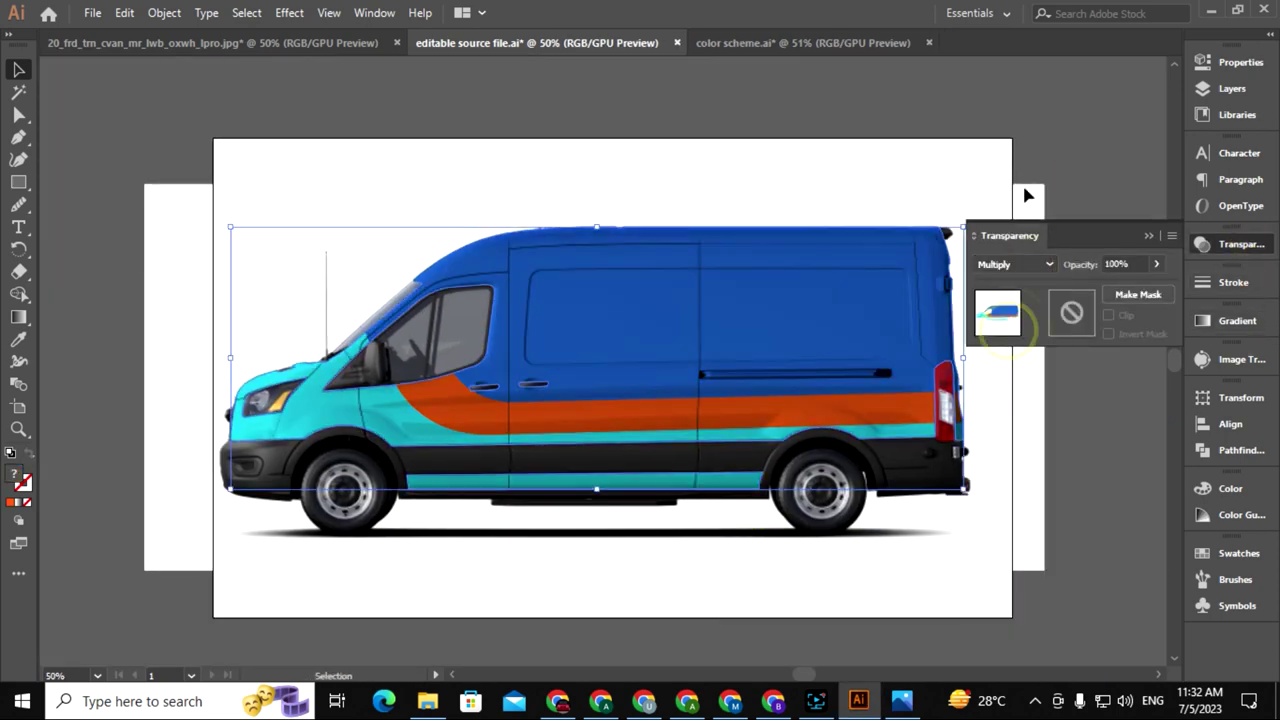
{"action": "left_click_drag", "start_coordinate": [802, 504], "coordinate": [772, 490]}
{"action": "left_click", "coordinate": [1053, 375]}
{"action": "left_click_drag", "start_coordinate": [1034, 418], "coordinate": [1028, 427]}
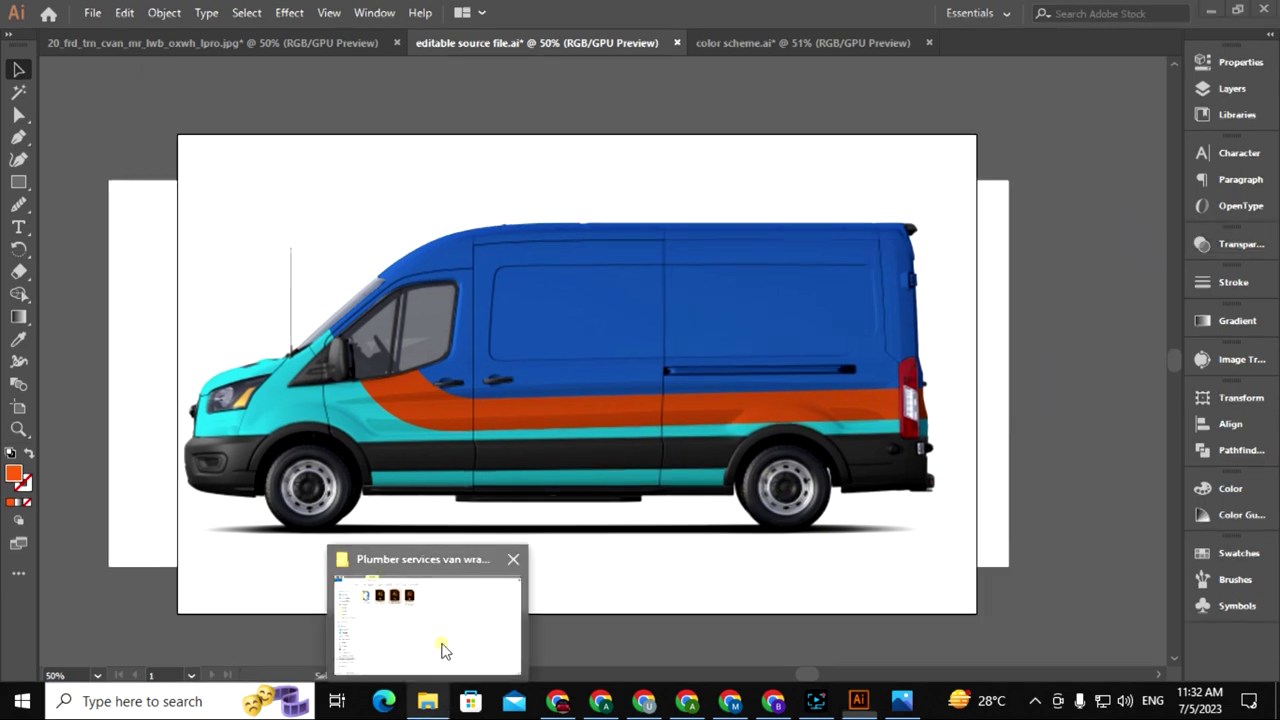
- Copy the mascot from character logo.ai and paste it inside the van's group
{"action": "left_click", "coordinate": [440, 651]}
{"action": "double_click", "coordinate": [515, 150]}
{"action": "key", "text": "ctrl+c"}
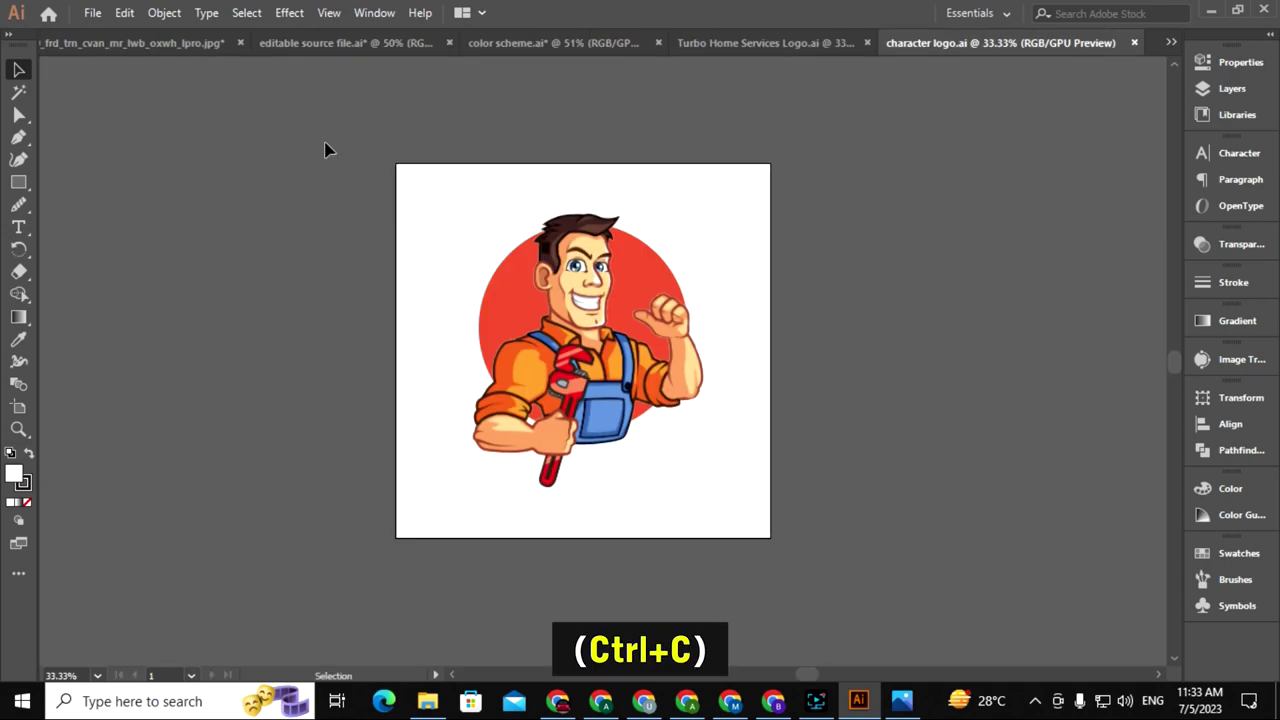
{"action": "left_click", "coordinate": [630, 370]}
{"action": "left_click", "coordinate": [540, 42]}
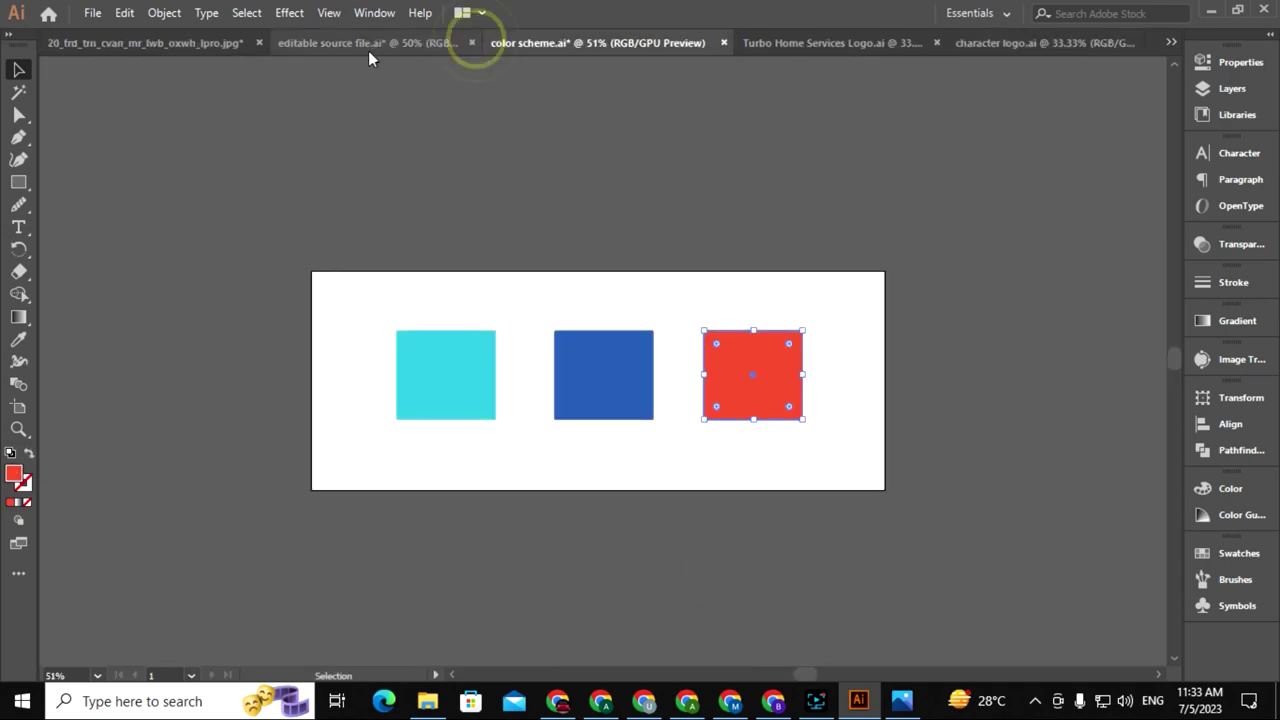
{"action": "left_click", "coordinate": [400, 42]}
{"action": "right_click", "coordinate": [505, 355]}
{"action": "left_click", "coordinate": [600, 491]}
{"action": "key", "text": "ctrl+v"}
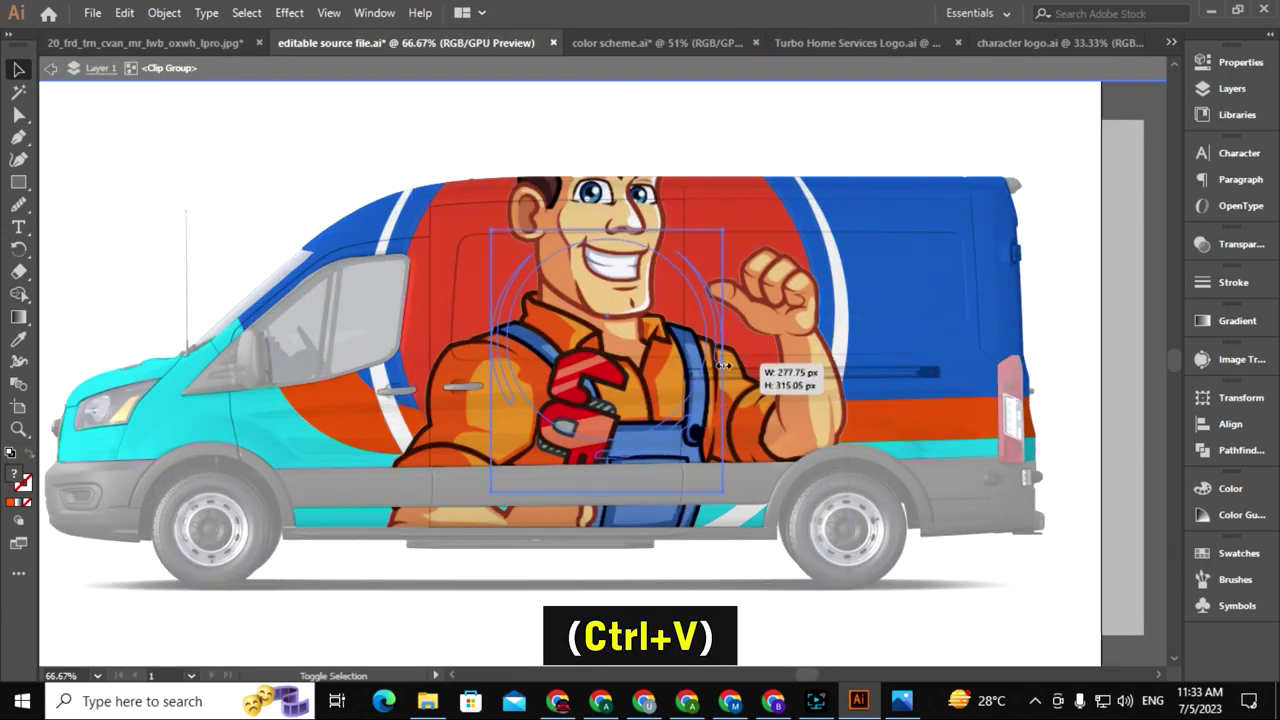
- Scale the mascot to about half size and position it on the van's side door
{"action": "left_click_drag", "start_coordinate": [848, 360], "coordinate": [630, 320]}
{"action": "left_click_drag", "start_coordinate": [690, 525], "coordinate": [672, 503]}
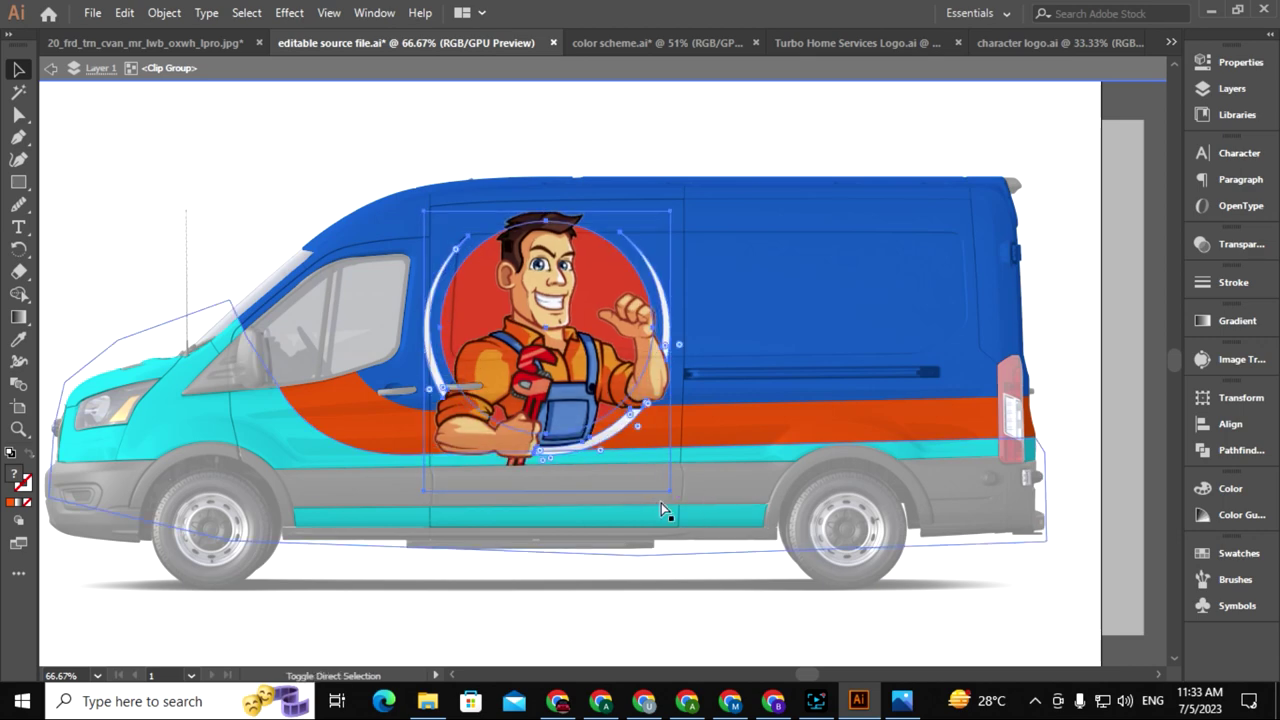
{"action": "double_click", "coordinate": [598, 608]}
{"action": "left_click", "coordinate": [602, 506]}
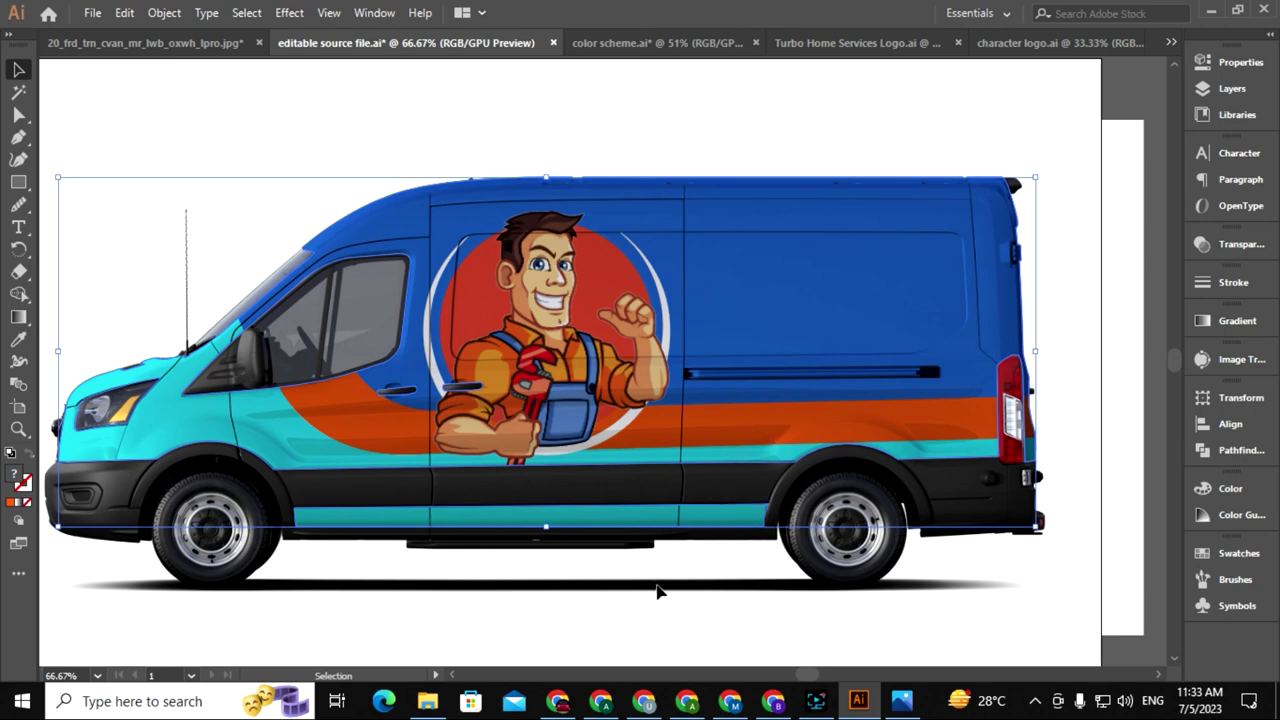
{"action": "right_click", "coordinate": [623, 380]}
{"action": "left_click", "coordinate": [714, 514]}
{"action": "left_click_drag", "start_coordinate": [598, 392], "coordinate": [603, 370]}
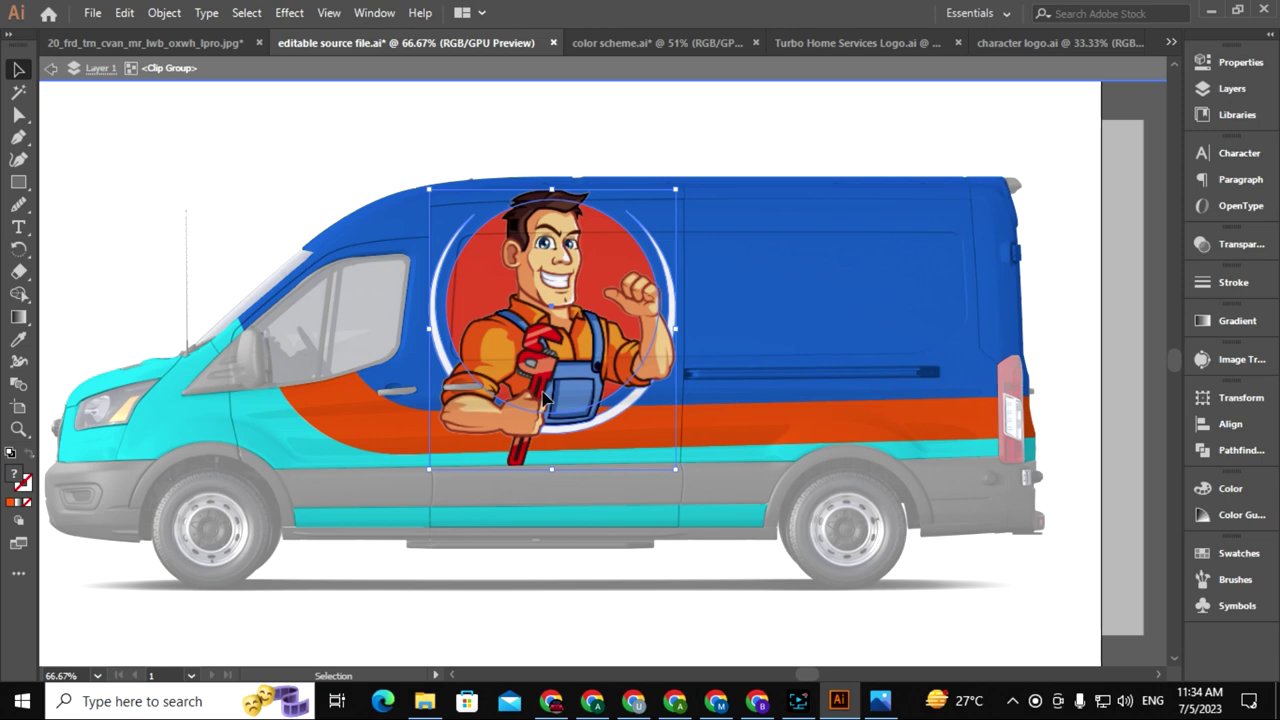
- Paste the TURBO logo from the Turbo Home Services Logo file onto the van's rear panel
{"action": "left_click_drag", "start_coordinate": [545, 397], "coordinate": [544, 393]}
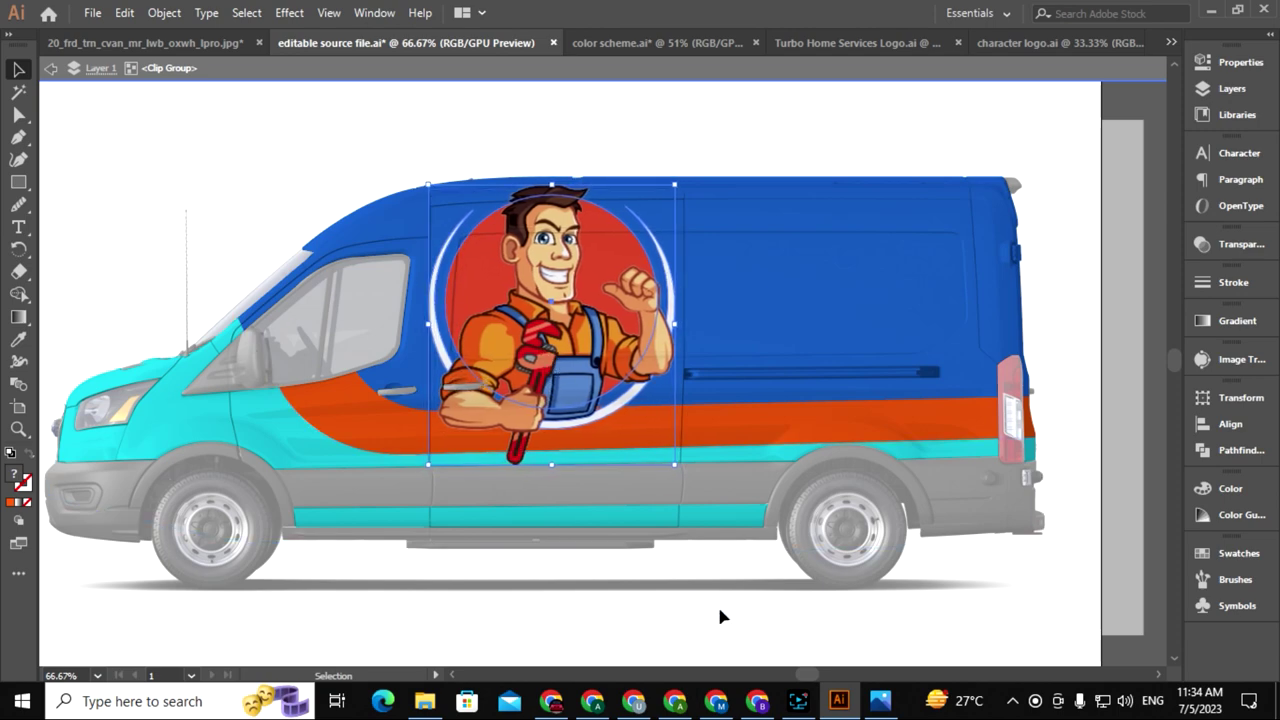
{"action": "double_click", "coordinate": [757, 611]}
{"action": "left_click", "coordinate": [830, 42]}
{"action": "left_click", "coordinate": [648, 335]}
{"action": "key", "text": "ctrl+c"}
{"action": "left_click", "coordinate": [414, 45]}
{"action": "key", "text": "ctrl+v"}
{"action": "mouse_move", "coordinate": [966, 277]}
{"action": "left_mouse_down"}
{"action": "mouse_move", "coordinate": [603, 300]}
{"action": "mouse_move", "coordinate": [875, 290]}
{"action": "left_mouse_up"}
{"action": "left_click_drag", "start_coordinate": [759, 275], "coordinate": [730, 280]}
- Resize the mascot narrower to fit the panel and nudge it right
{"action": "right_click", "coordinate": [503, 372]}
{"action": "left_click", "coordinate": [582, 508]}
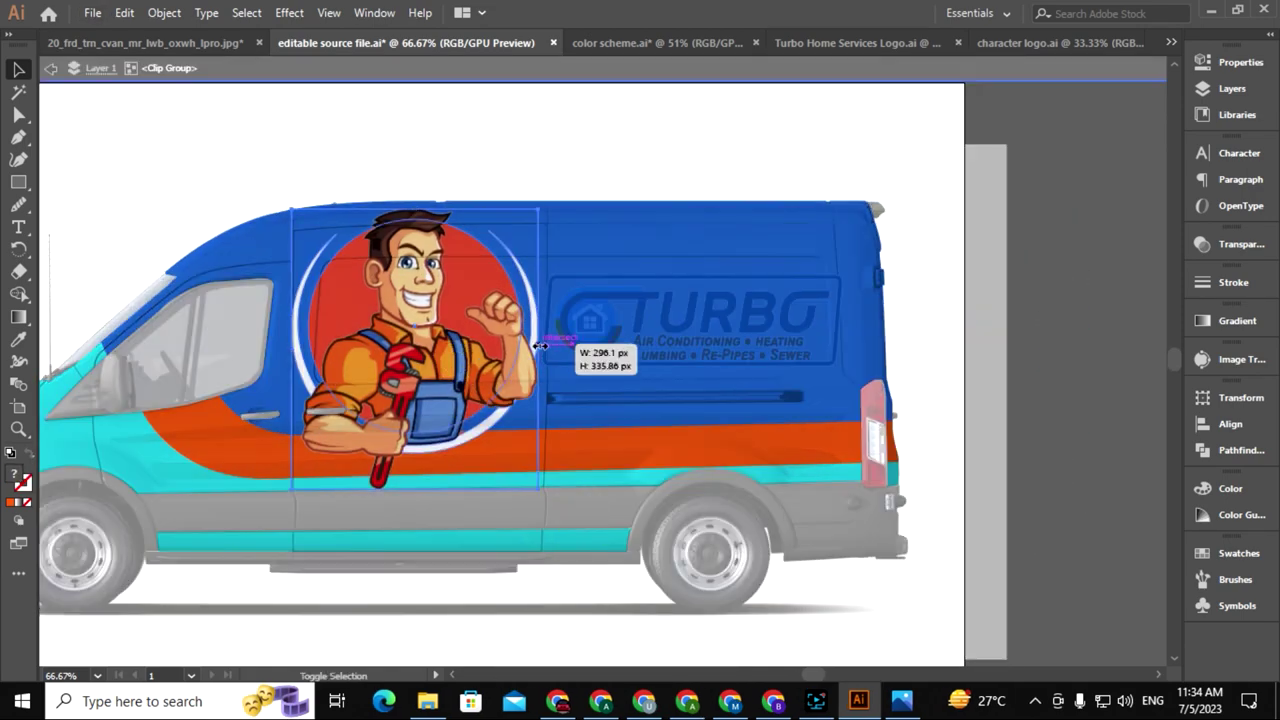
{"action": "left_click_drag", "start_coordinate": [540, 345], "coordinate": [530, 352]}
{"action": "left_click_drag", "start_coordinate": [520, 495], "coordinate": [528, 500]}
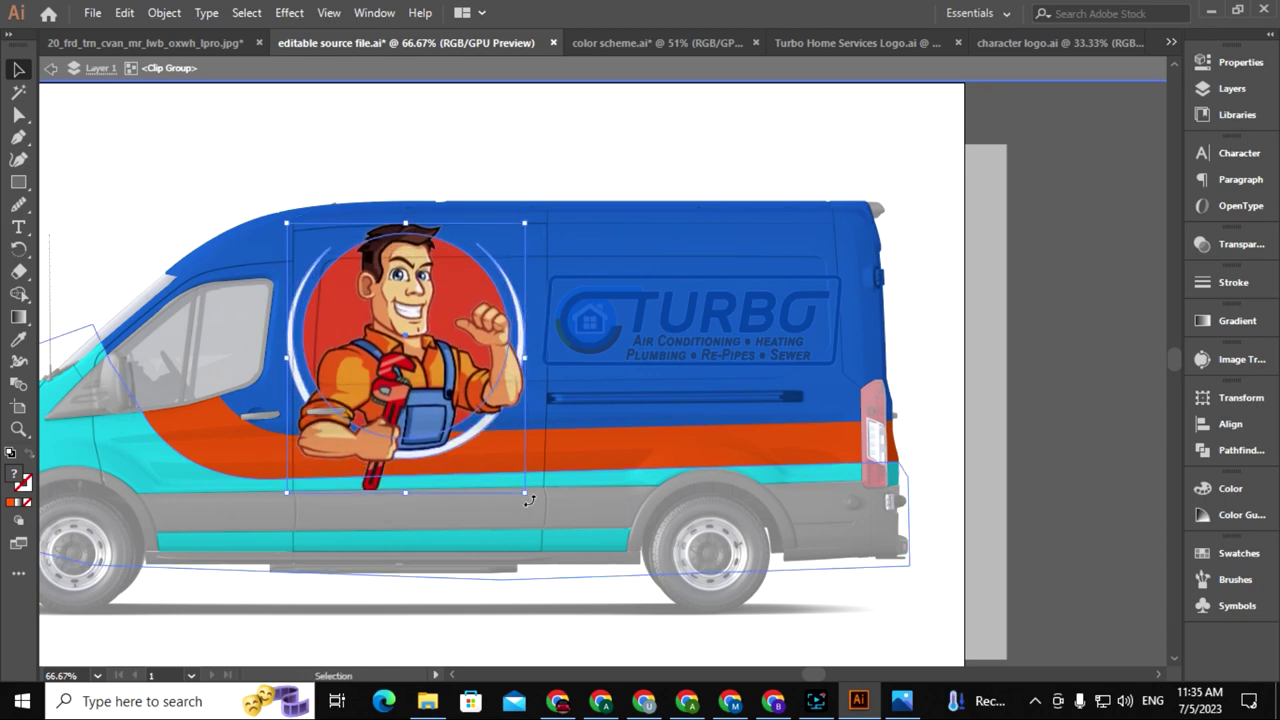
{"action": "key", "text": "shift+Right"}
- Enlarge the TURBO logo beside the mascot and deselect it
{"action": "left_click_drag", "start_coordinate": [842, 368], "coordinate": [880, 376]}
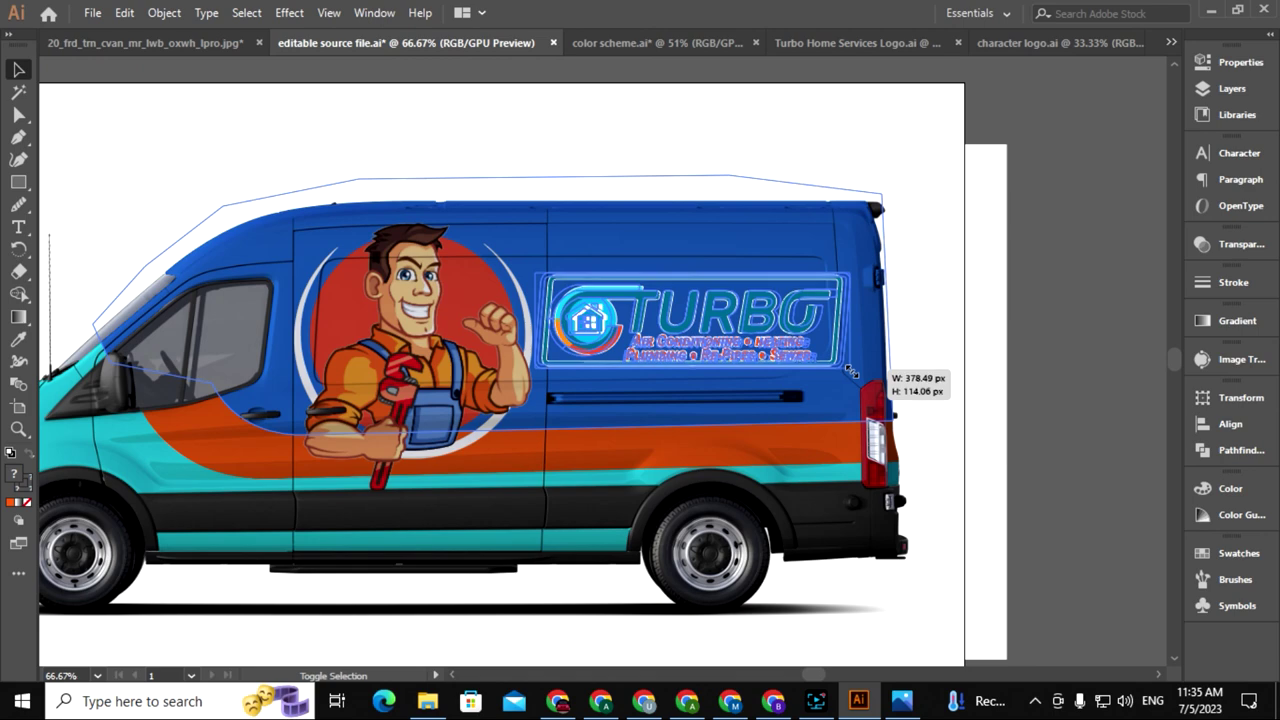
{"action": "left_click", "coordinate": [945, 370]}
{"action": "right_click", "coordinate": [466, 328]}
{"action": "left_click", "coordinate": [517, 532]}
{"action": "double_click", "coordinate": [988, 384]}
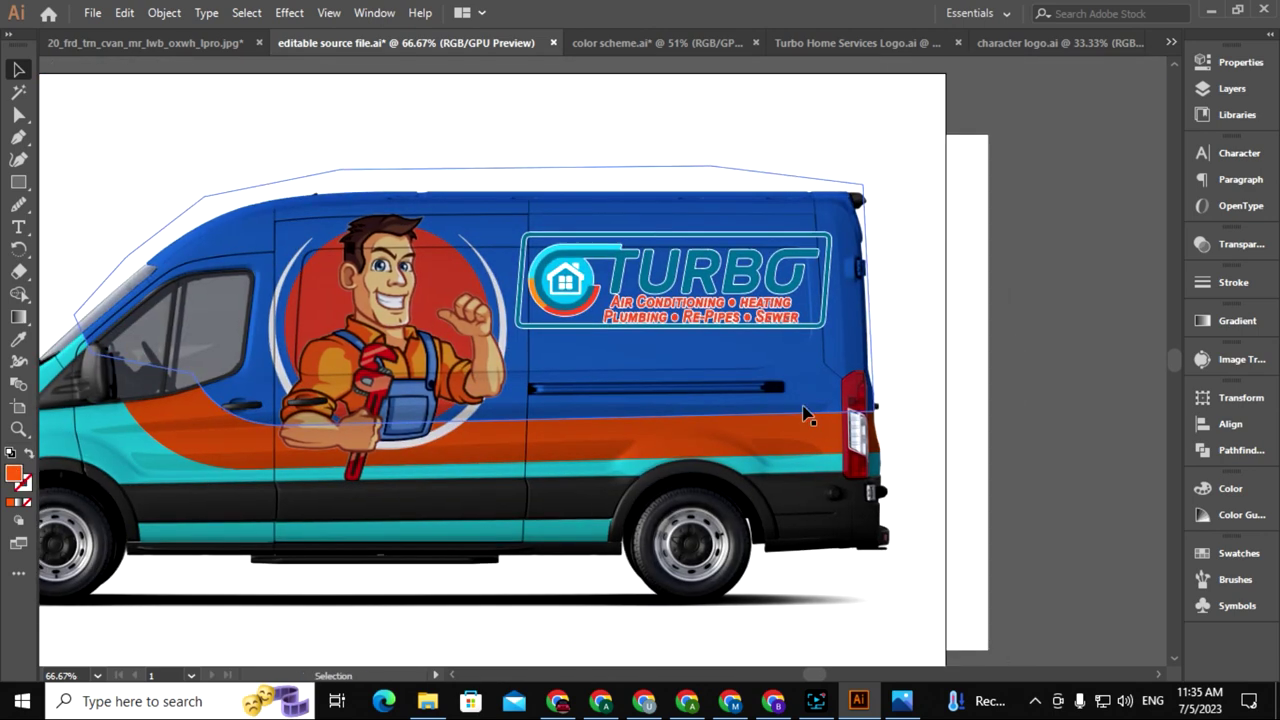
{"action": "scroll", "coordinate": [1057, 397], "scroll_direction": "left", "scroll_amount": 3}
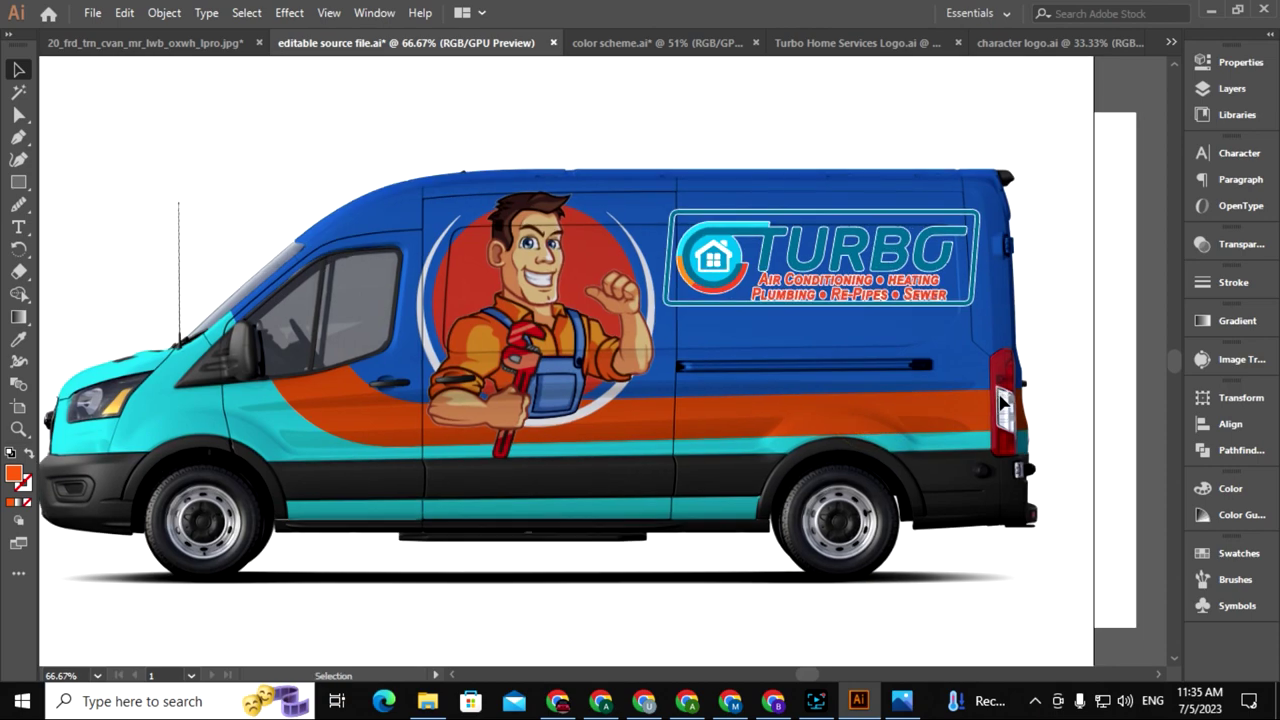
{"action": "double_click", "coordinate": [534, 378]}
{"action": "double_click", "coordinate": [689, 597]}
{"action": "scroll", "coordinate": [689, 597], "scroll_direction": "down", "scroll_amount": 2}
- Open 5615402.ai from linear-flat-sunburst-collection.zip in the requirements folder
{"action": "left_click", "coordinate": [428, 701]}
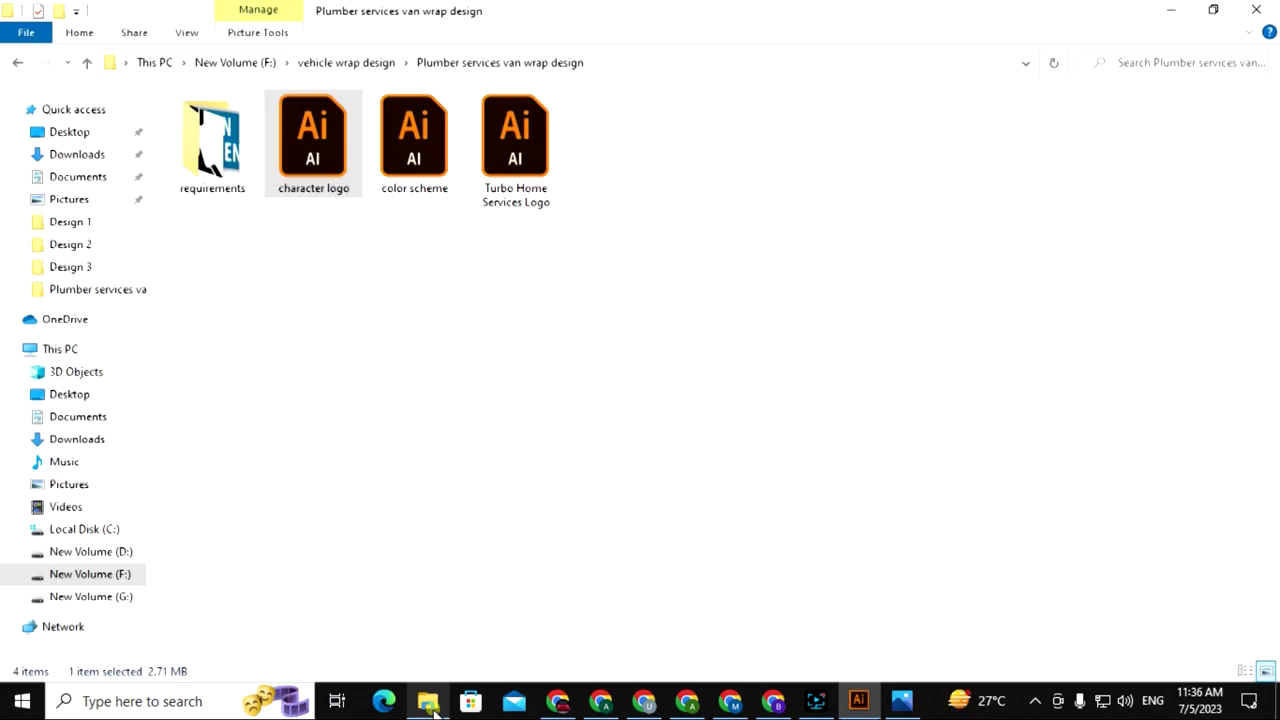
{"action": "double_click", "coordinate": [214, 137]}
{"action": "double_click", "coordinate": [623, 130]}
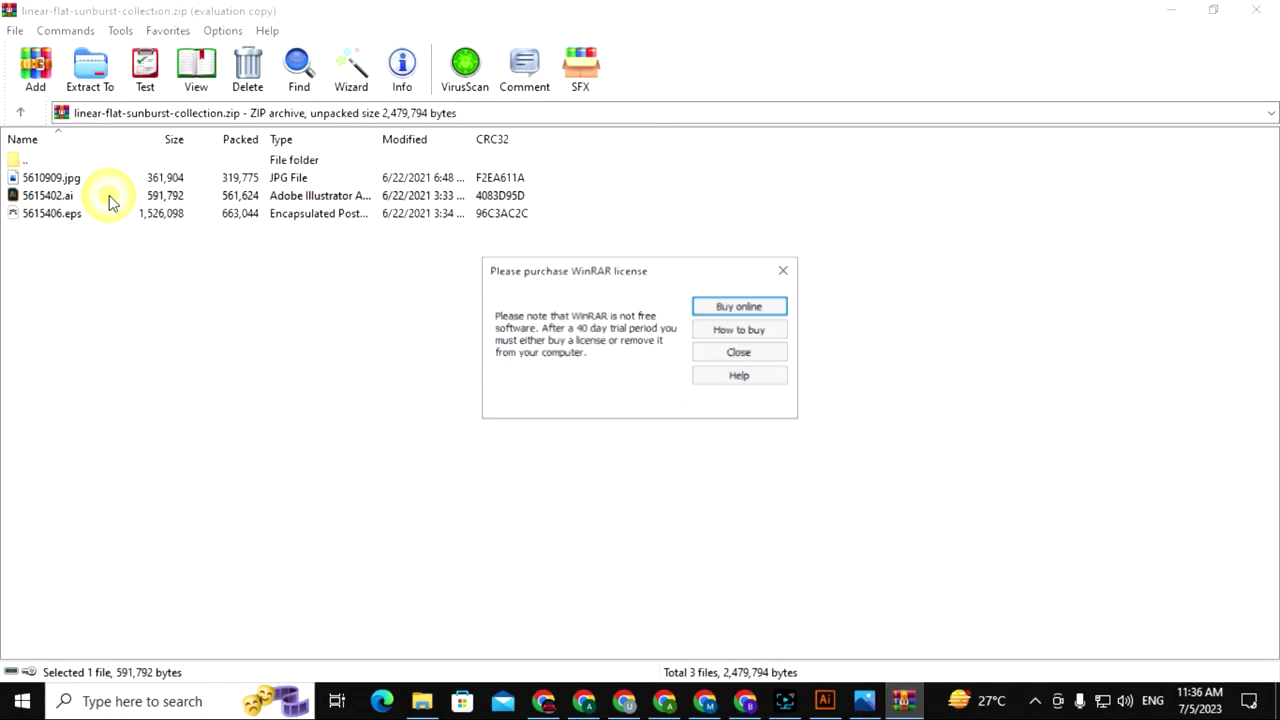
{"action": "key", "text": "Return"}
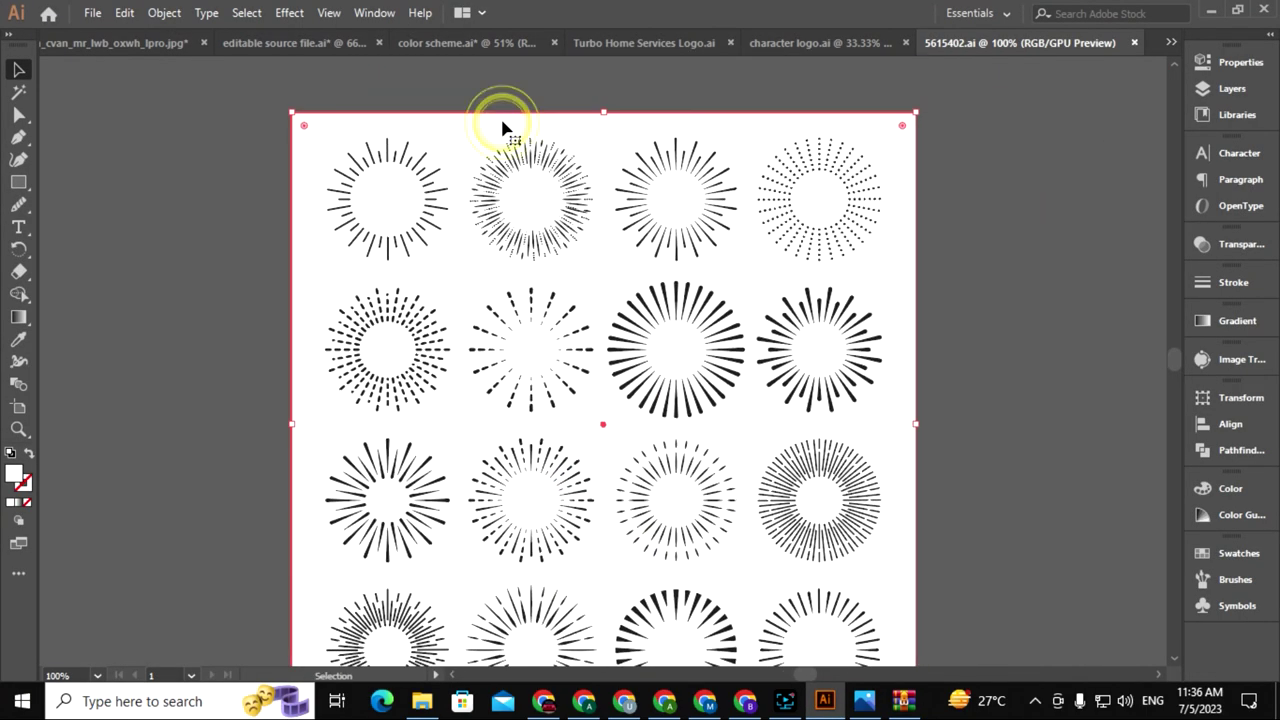
- Copy one sunburst and paste it into the van design
{"action": "left_click_drag", "start_coordinate": [503, 126], "coordinate": [286, 317]}
{"action": "key", "text": "ctrl+c"}
{"action": "left_click", "coordinate": [290, 42]}
{"action": "key", "text": "ctrl+v"}
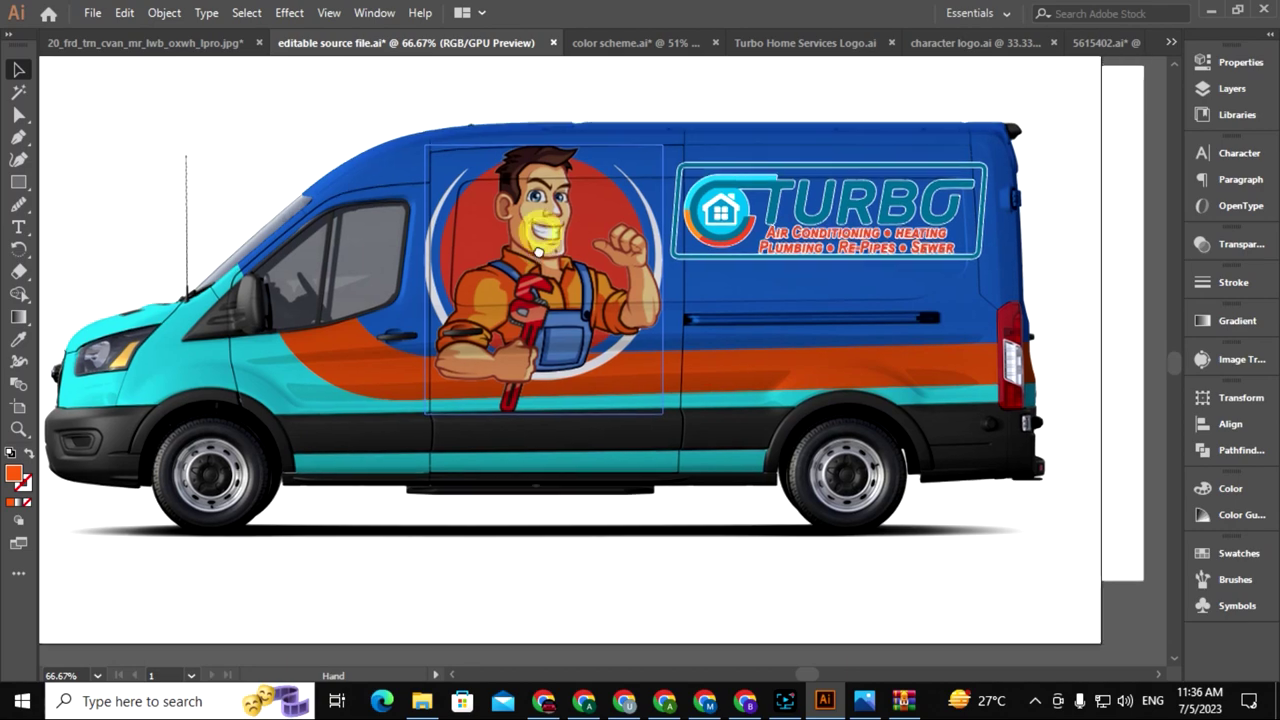
- Inside the isolated mascot group, centre the sunburst on the mascot and scale it to about 293 px
{"action": "right_click", "coordinate": [537, 246]}
{"action": "left_click", "coordinate": [600, 366]}
{"action": "scroll", "coordinate": [580, 359], "scroll_direction": "up", "scroll_amount": 3}
{"action": "left_click_drag", "start_coordinate": [580, 359], "coordinate": [605, 362]}
{"action": "mouse_move", "coordinate": [660, 415]}
{"action": "left_mouse_down"}
{"action": "mouse_move", "coordinate": [706, 504]}
{"action": "mouse_move", "coordinate": [681, 515]}
{"action": "mouse_move", "coordinate": [690, 532]}
{"action": "left_mouse_up"}
- Change the sunburst rays' stroke colour to a lighter grey
{"action": "double_click", "coordinate": [22, 485]}
{"action": "left_click", "coordinate": [257, 240]}
{"action": "left_click", "coordinate": [688, 246]}
- Inspect the sunburst rays and orange stripe group with the Direct Selection tool
{"action": "left_click", "coordinate": [725, 115]}
{"action": "left_click", "coordinate": [649, 211]}
{"action": "key", "text": "a"}
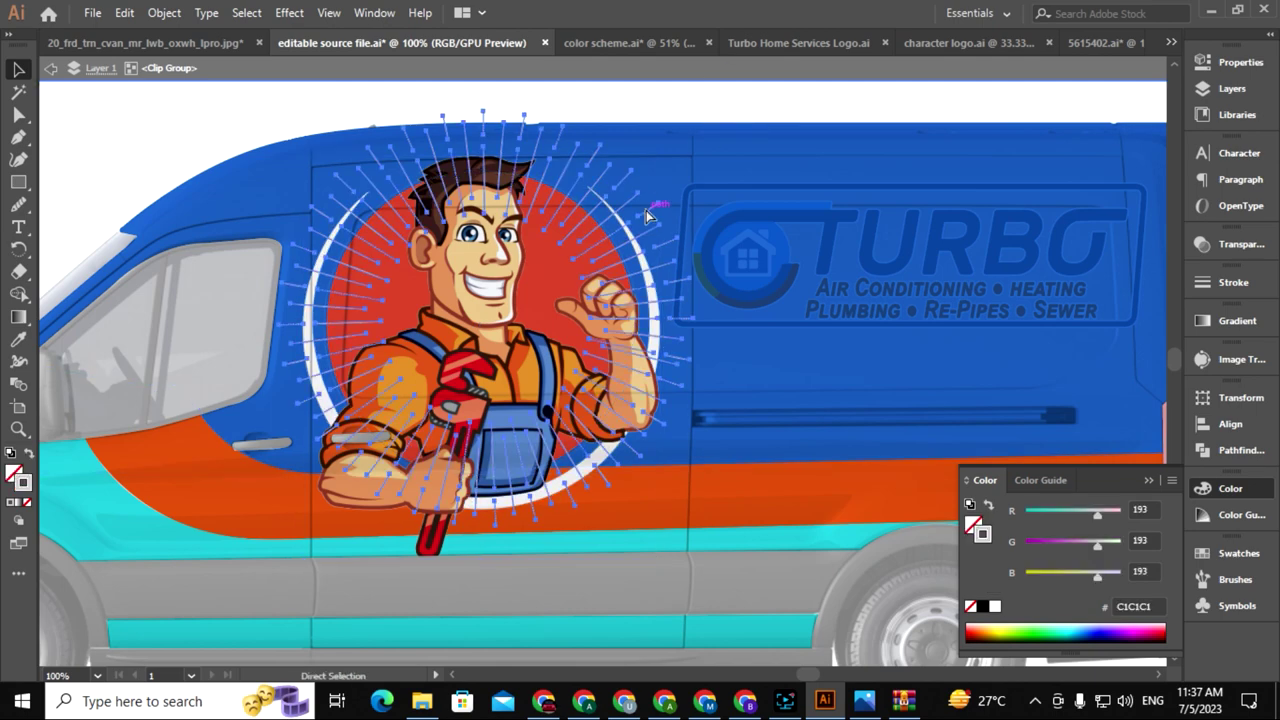
{"action": "left_click", "coordinate": [720, 150]}
{"action": "left_click", "coordinate": [697, 514]}
{"action": "key", "text": "v"}
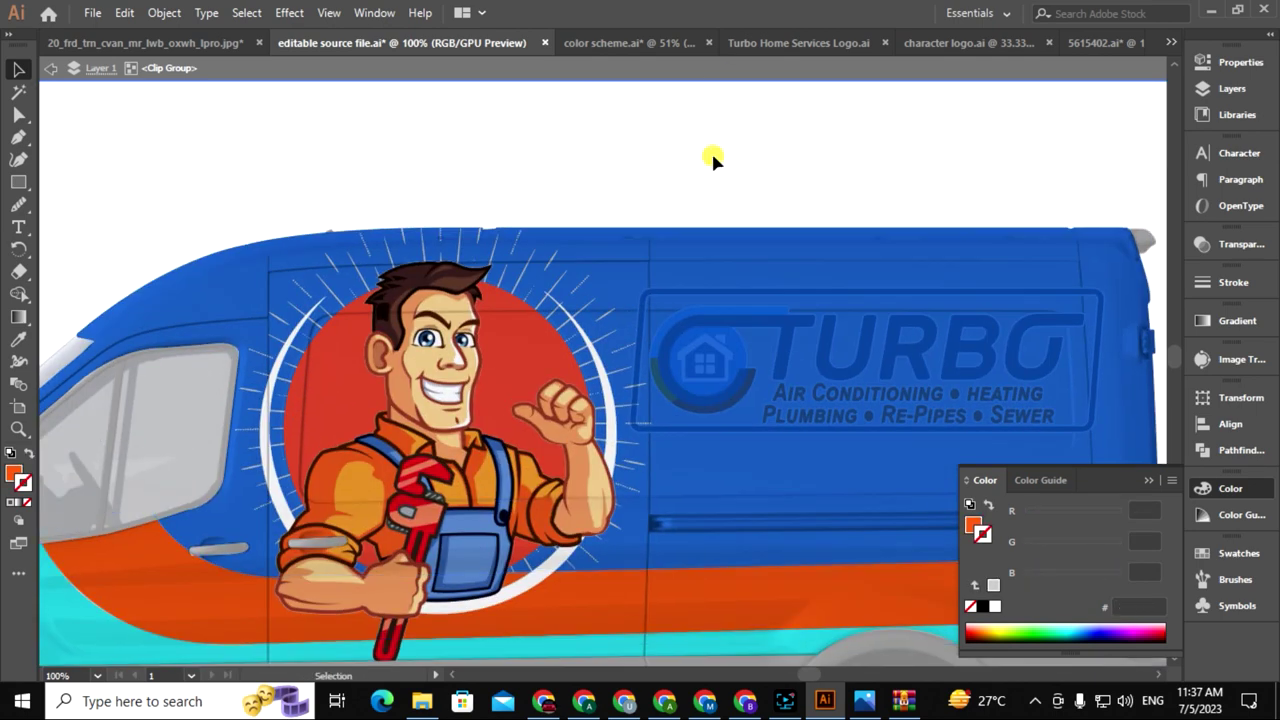
- Check the mascot group's opacity in the Transparency panel and recentre the whole van
{"action": "left_click", "coordinate": [600, 263]}
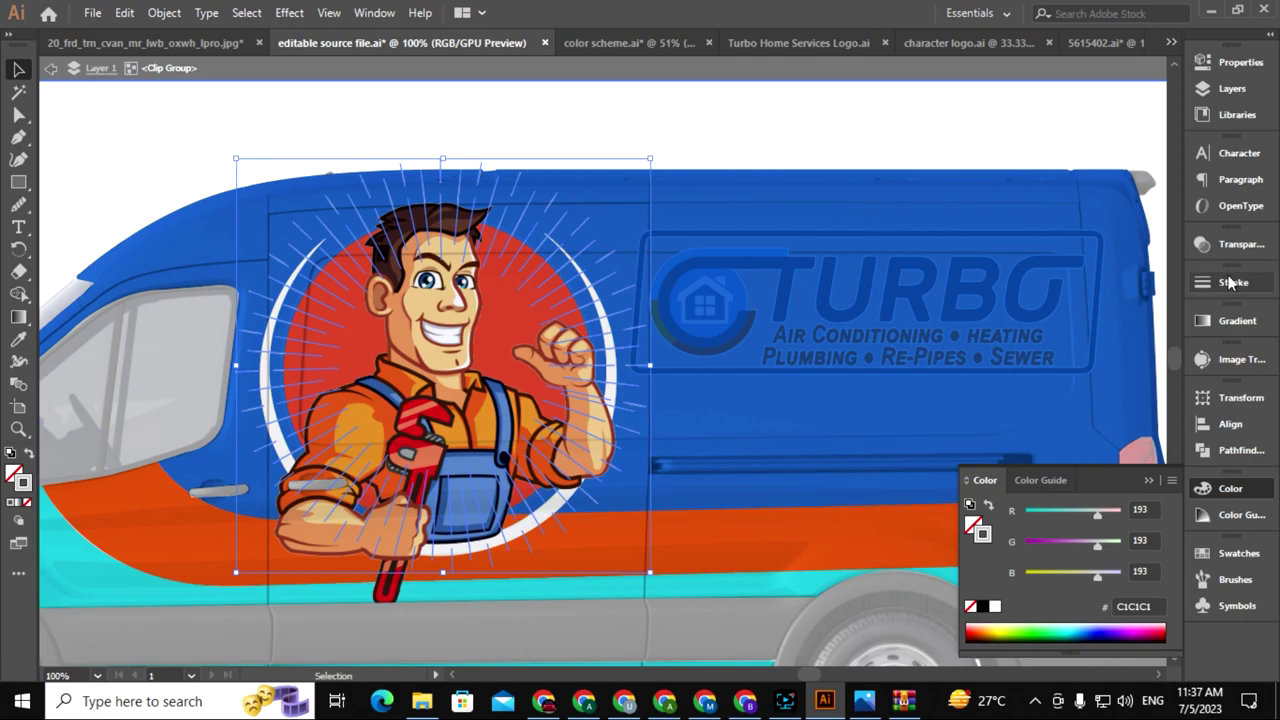
{"action": "left_click", "coordinate": [1241, 244]}
{"action": "left_click", "coordinate": [1156, 264]}
{"action": "key", "text": "ctrl+minus"}
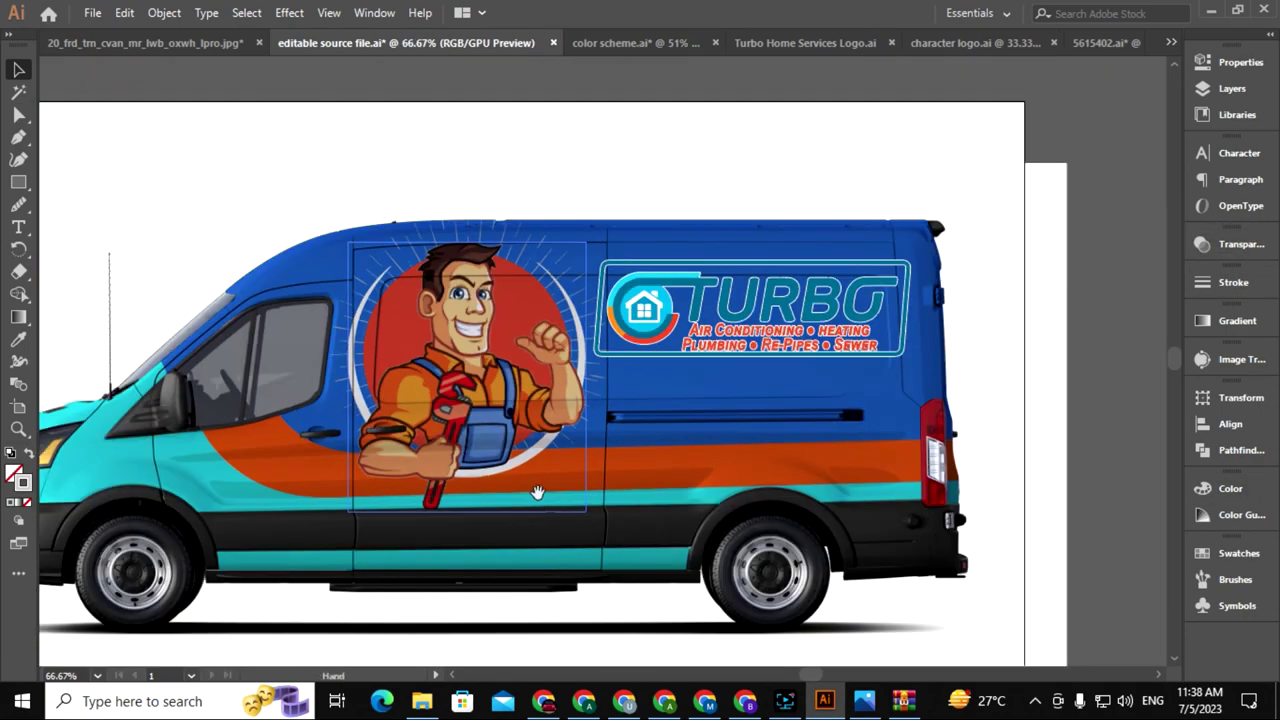
{"action": "left_click_drag", "start_coordinate": [537, 492], "coordinate": [651, 455]}
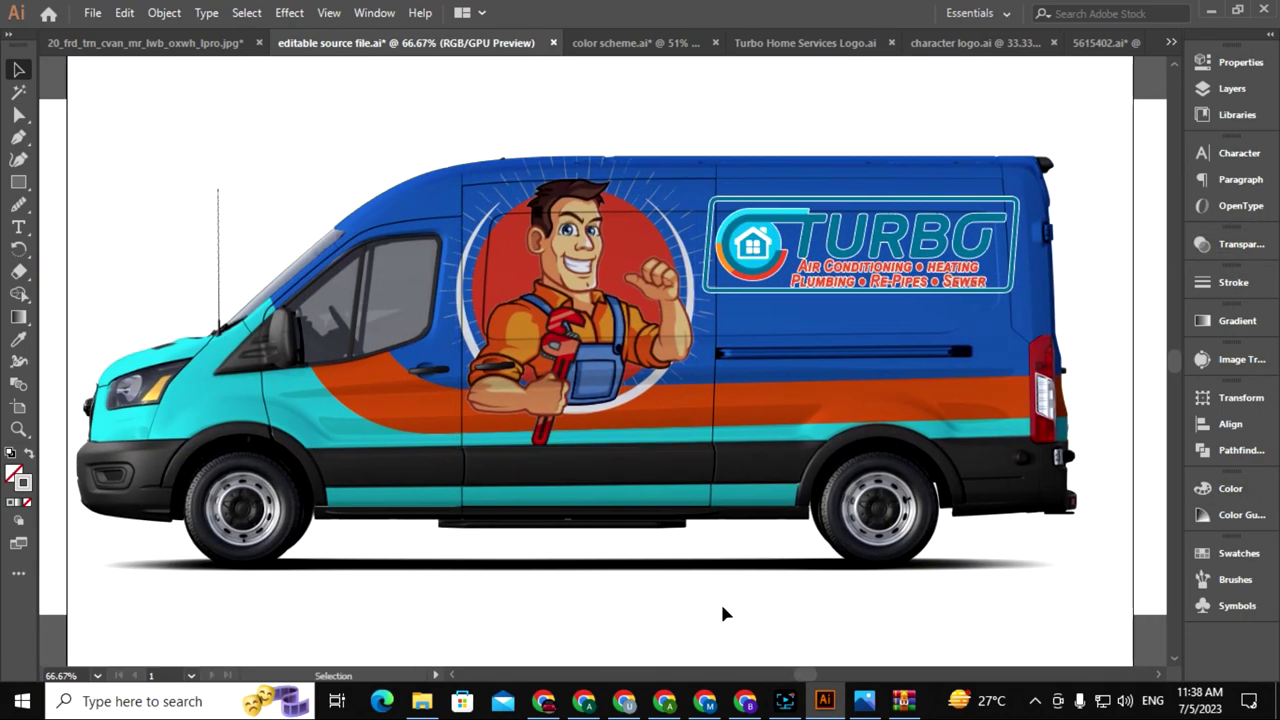
{"action": "scroll", "coordinate": [788, 608], "scroll_direction": "down", "scroll_amount": 1}
- Add a 36 pt website text line below the TURBO logo with white #FFFFFF fill
{"action": "key", "text": "t"}
{"action": "left_click", "coordinate": [757, 305]}
{"action": "left_click", "coordinate": [1237, 153]}
{"action": "left_click", "coordinate": [1168, 173]}
{"action": "left_click", "coordinate": [1057, 228]}
{"action": "left_click", "coordinate": [1088, 510]}
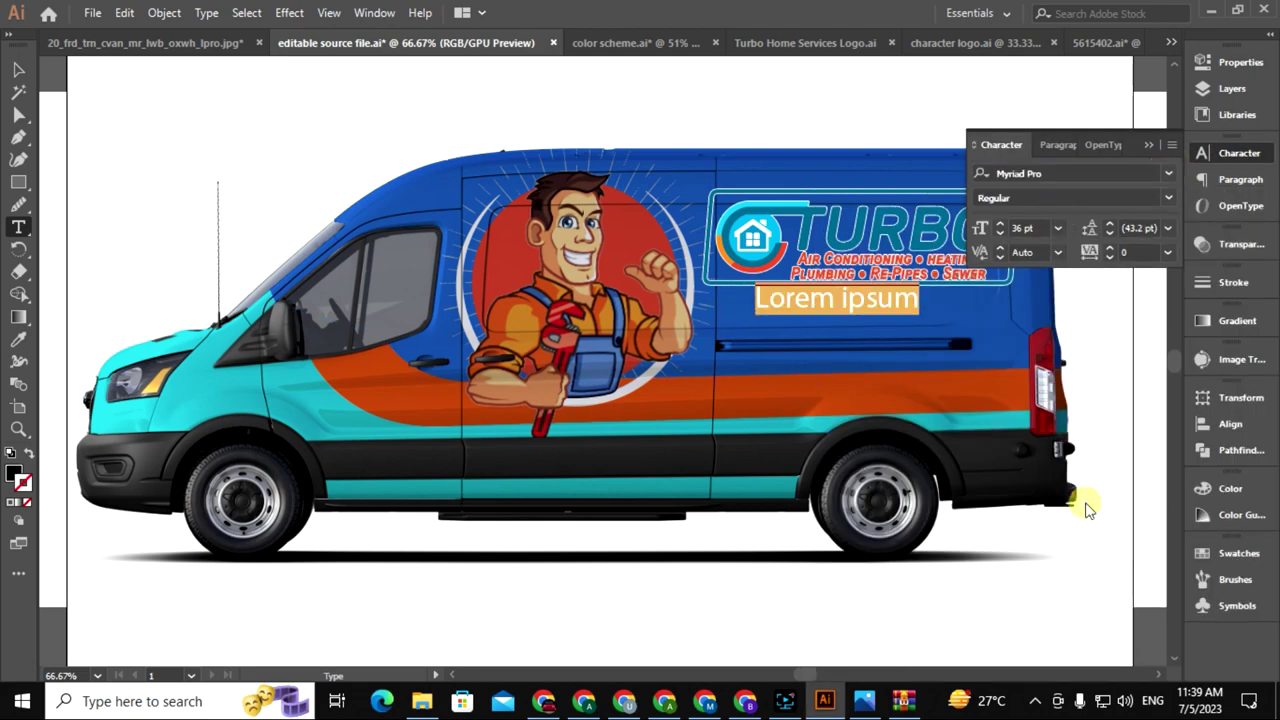
{"action": "type", "text": "tu"}
{"action": "key", "text": "BackSpace"}
{"action": "key", "text": "BackSpace"}
{"action": "double_click", "coordinate": [14, 476]}
{"action": "left_click", "coordinate": [240, 191]}
{"action": "left_click", "coordinate": [685, 198]}
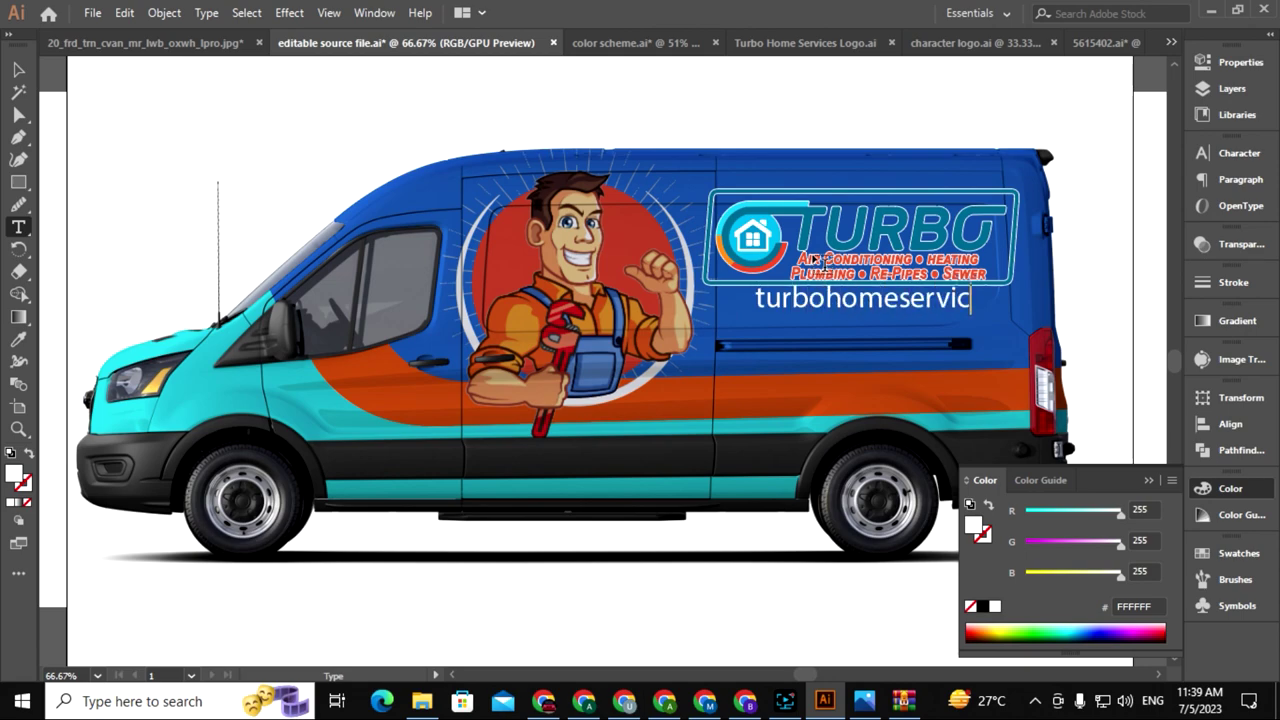
{"action": "left_click", "coordinate": [17, 70]}
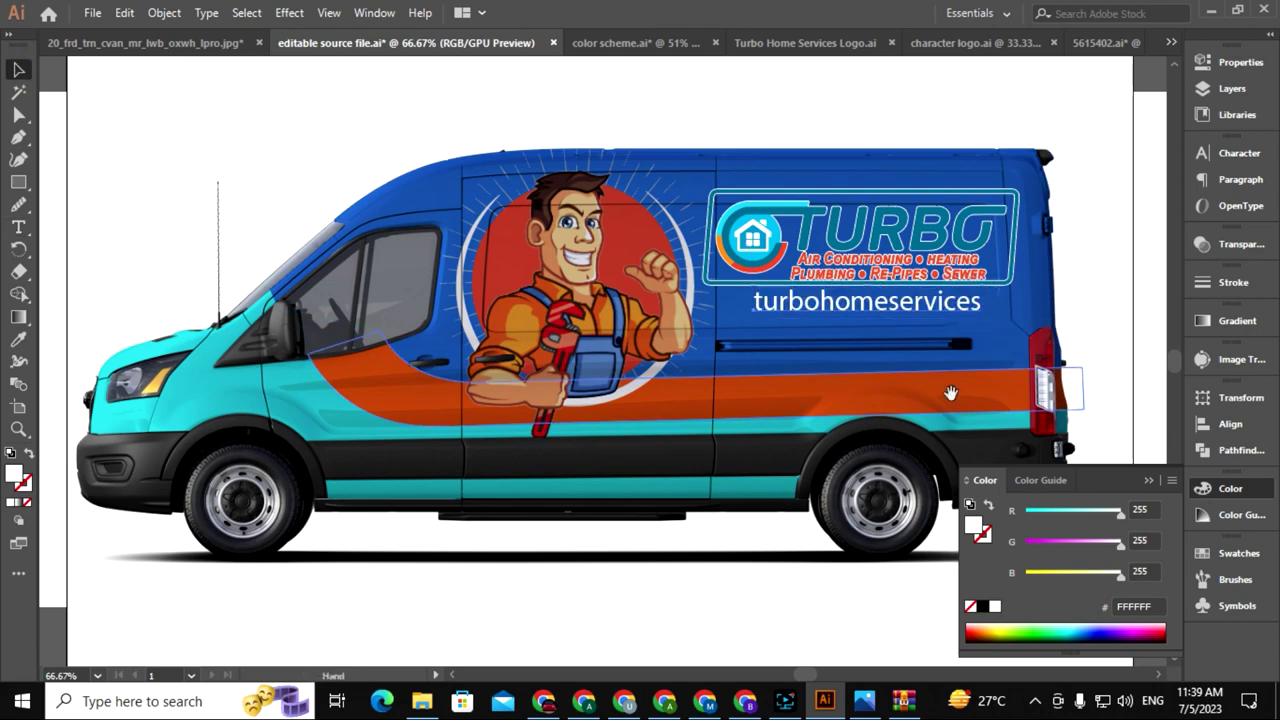
- Set the turbohomeservices website text in Bell Gothic Std Black
{"action": "scroll", "coordinate": [719, 373], "scroll_direction": "right", "scroll_amount": 3}
{"action": "key", "text": "ctrl+1"}
{"action": "left_click", "coordinate": [671, 300]}
{"action": "scroll", "coordinate": [749, 343], "scroll_direction": "right", "scroll_amount": 2}
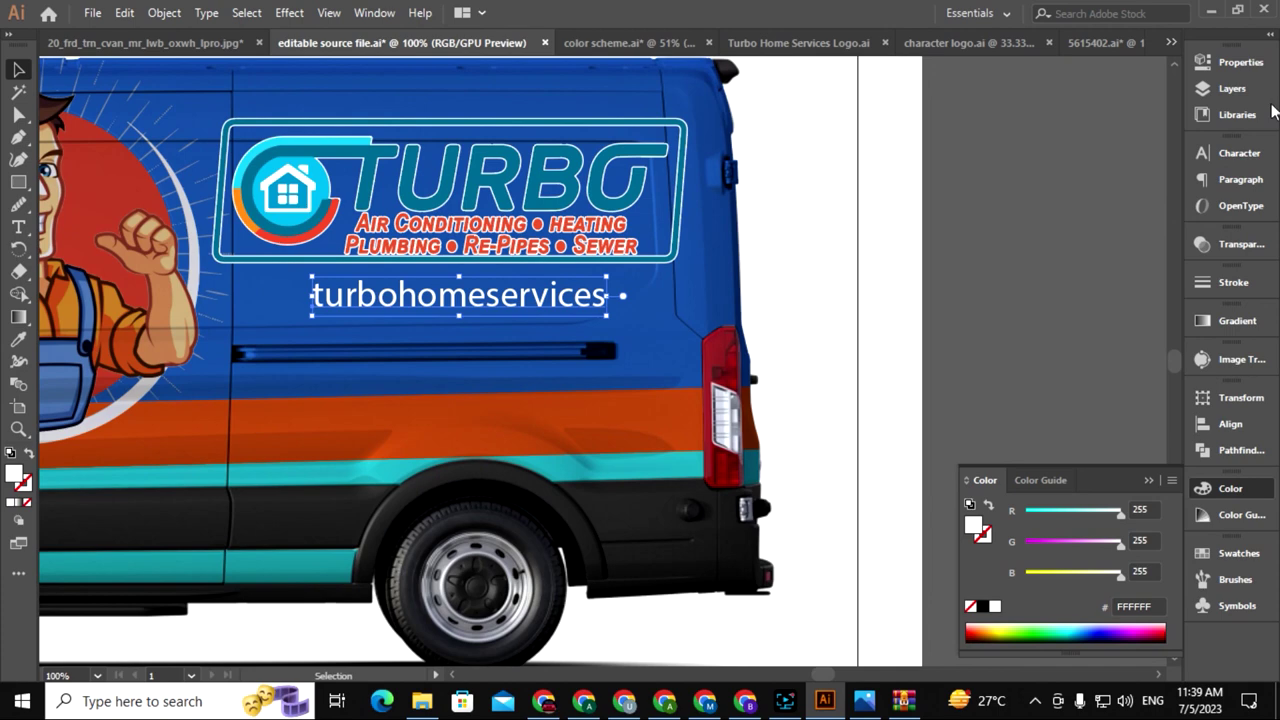
{"action": "left_click", "coordinate": [1239, 153]}
{"action": "left_click", "coordinate": [1169, 174]}
{"action": "key", "text": "Down"}
{"action": "key", "text": "Down"}
{"action": "key", "text": "Return"}
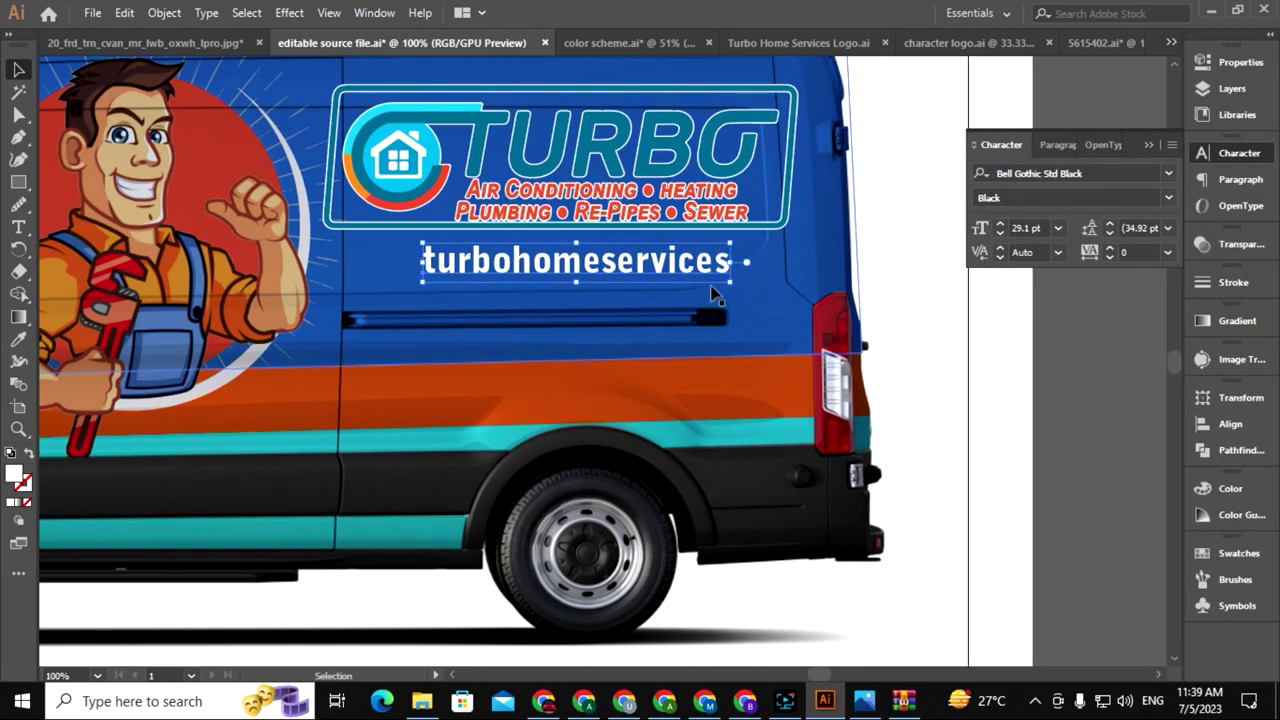
- Turn the duplicated line beneath the website into the business phone number
{"action": "left_click_drag", "start_coordinate": [527, 354], "coordinate": [716, 321]}
{"action": "mouse_move", "coordinate": [723, 264]}
{"action": "left_mouse_down"}
{"action": "mouse_move", "coordinate": [703, 256]}
{"action": "mouse_move", "coordinate": [671, 289]}
{"action": "left_mouse_up"}
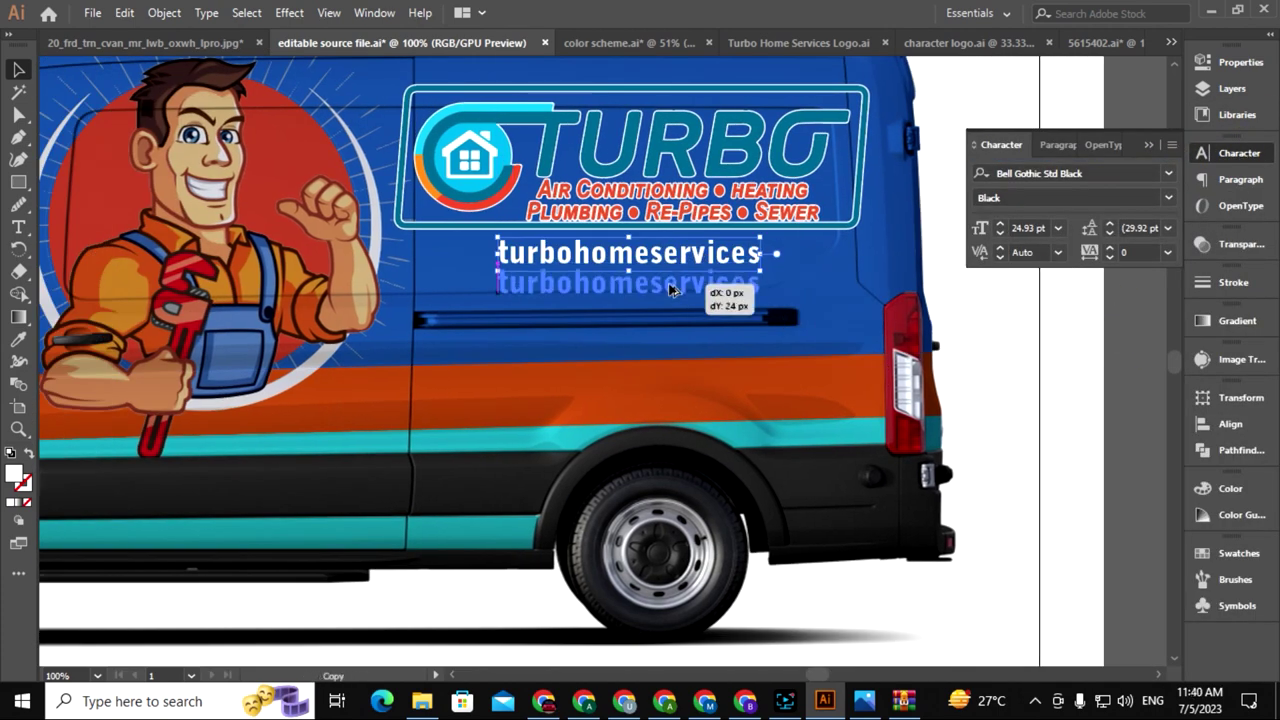
{"action": "double_click", "coordinate": [740, 284]}
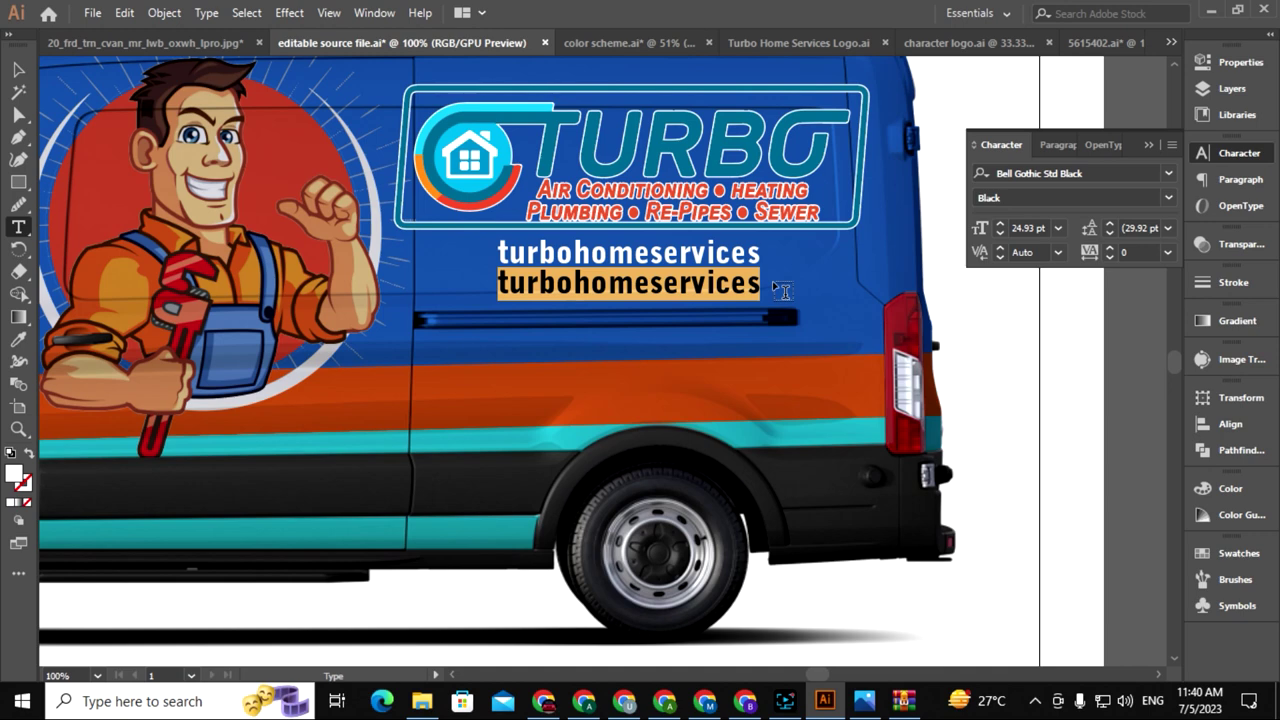
{"action": "key", "text": "Home"}
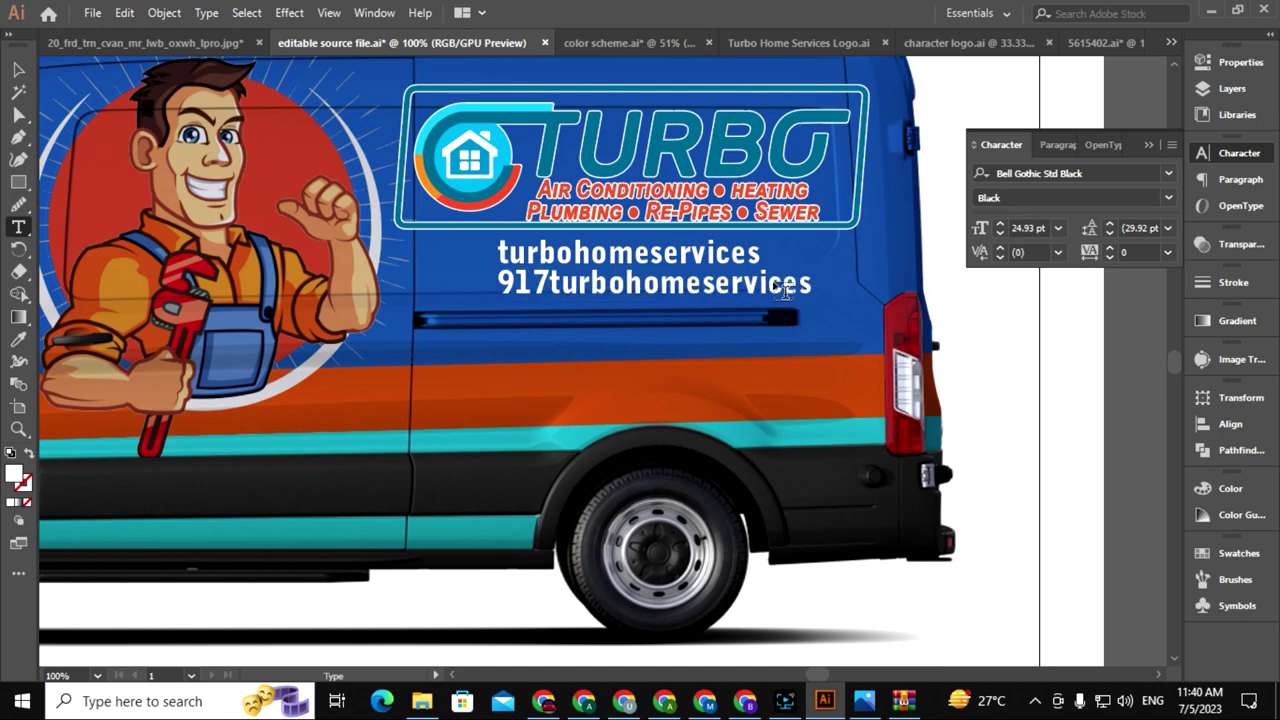
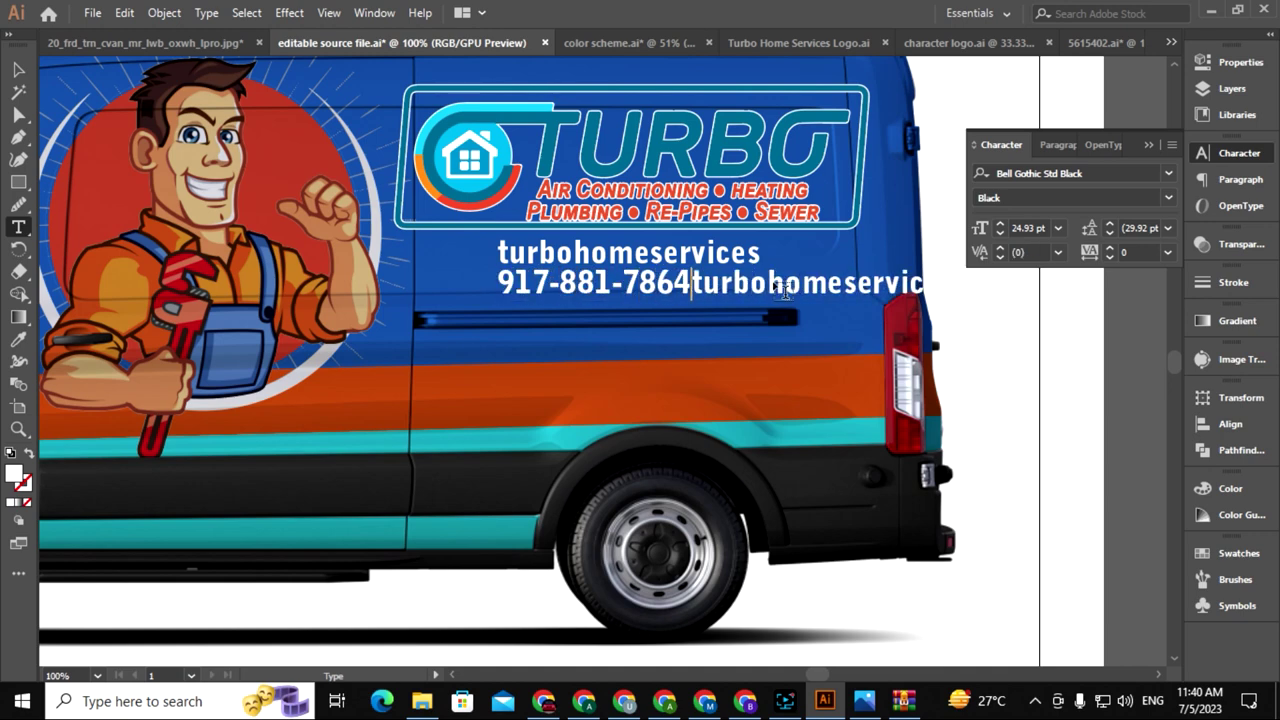
{"action": "left_click_drag", "start_coordinate": [938, 284], "coordinate": [690, 284]}
{"action": "key", "text": "BackSpace"}
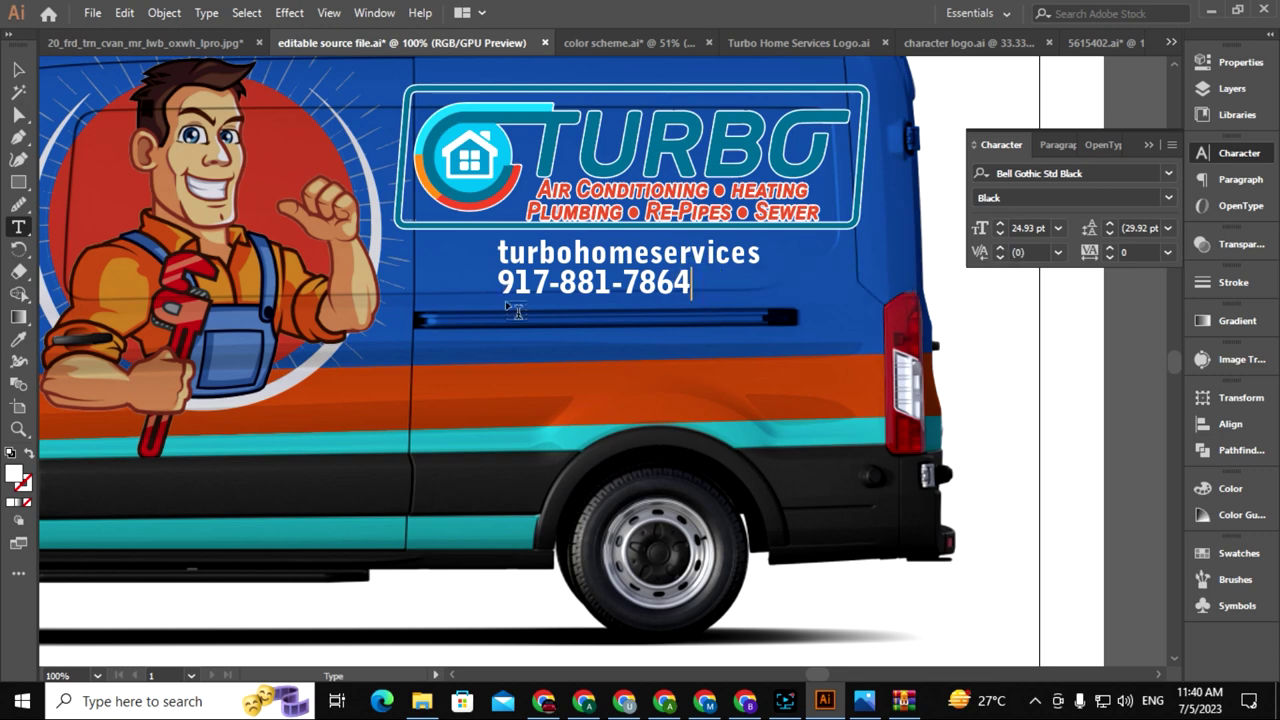
- Set the phone number's tracking to 141 and scale both text lines together
{"action": "left_click", "coordinate": [1136, 253]}
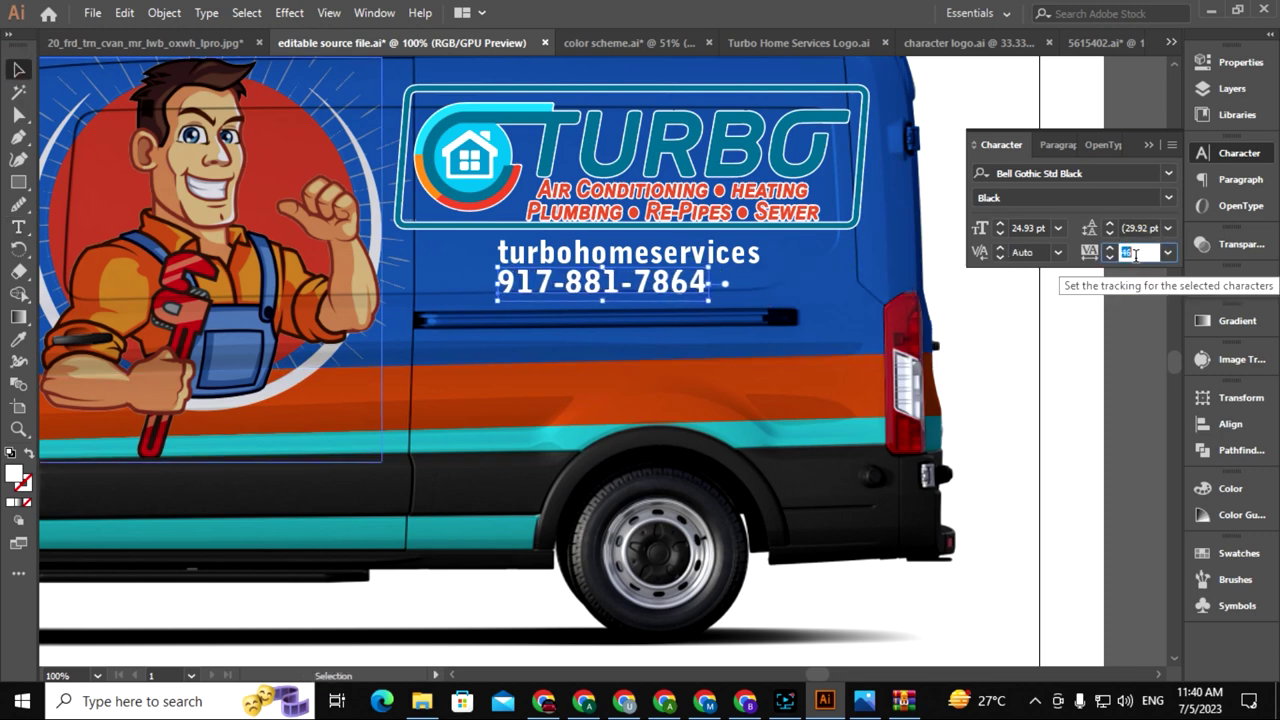
{"action": "type", "text": "141"}
{"action": "key", "text": "Return"}
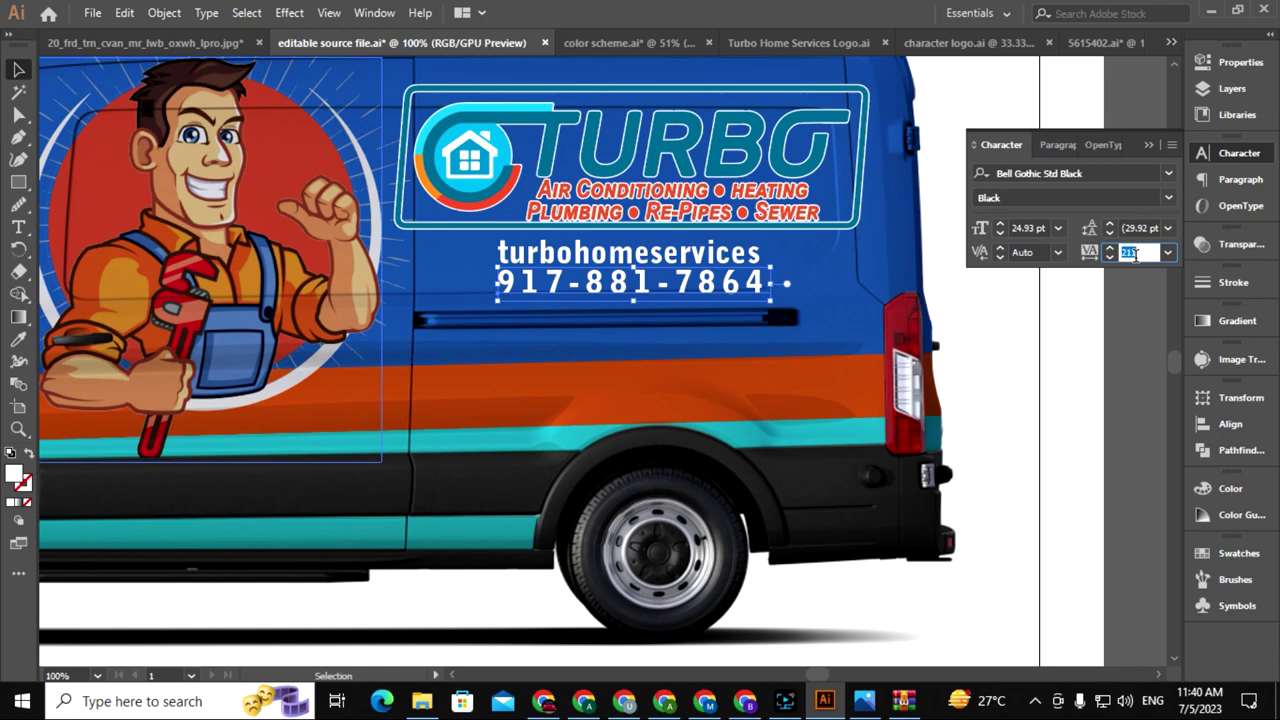
{"action": "left_click", "coordinate": [1057, 420]}
{"action": "scroll", "coordinate": [1057, 420], "scroll_direction": "up", "scroll_amount": 1}
{"action": "left_click_drag", "start_coordinate": [775, 326], "coordinate": [778, 330]}
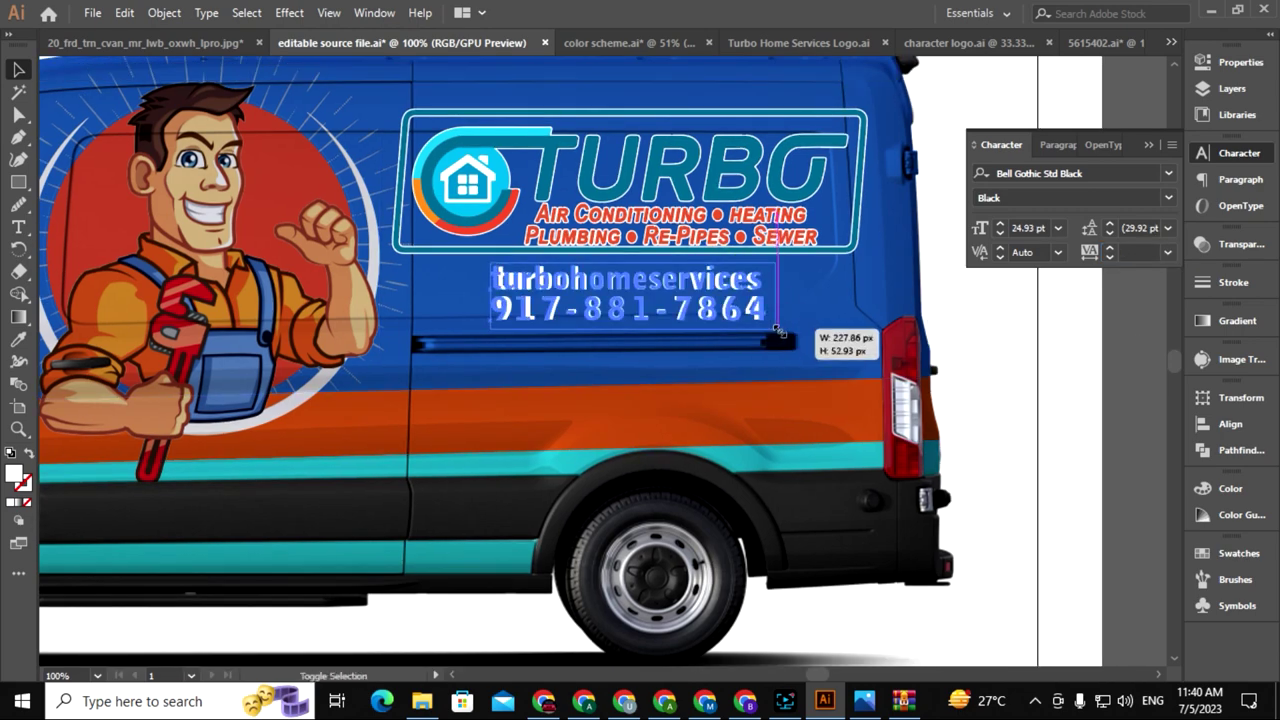
{"action": "key", "text": "ctrl+minus"}
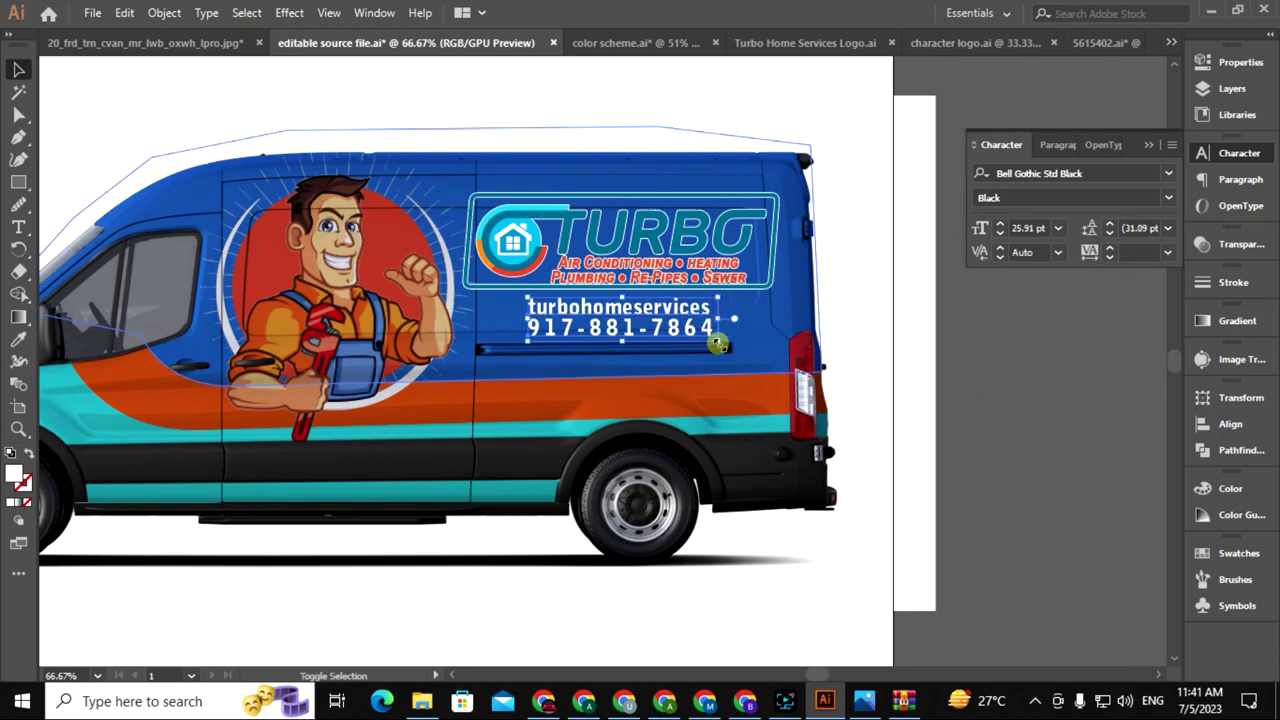
{"action": "left_click", "coordinate": [957, 471]}
{"action": "key", "text": "ctrl+plus"}
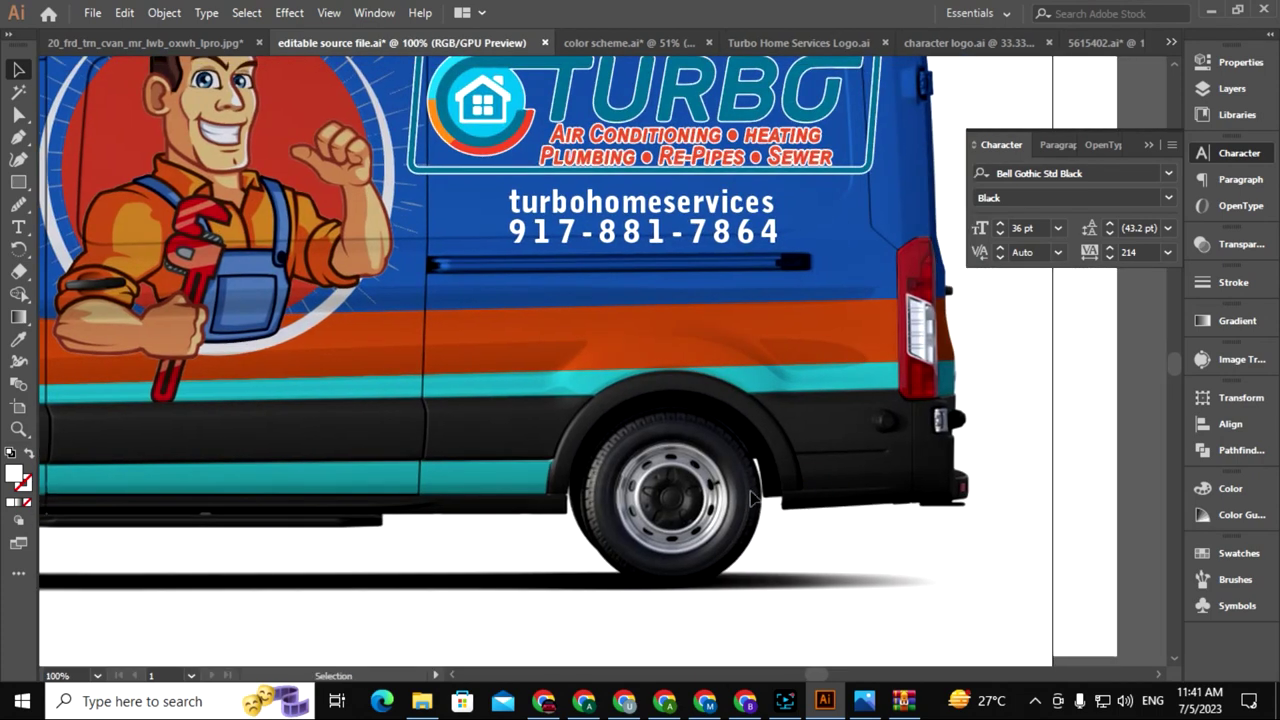
- Add the Emergency Service text line on the orange stripe with tracking reset to 0
{"action": "key", "text": "t"}
{"action": "left_click", "coordinate": [422, 338]}
{"action": "type", "text": "24/7 Emergency Service"}
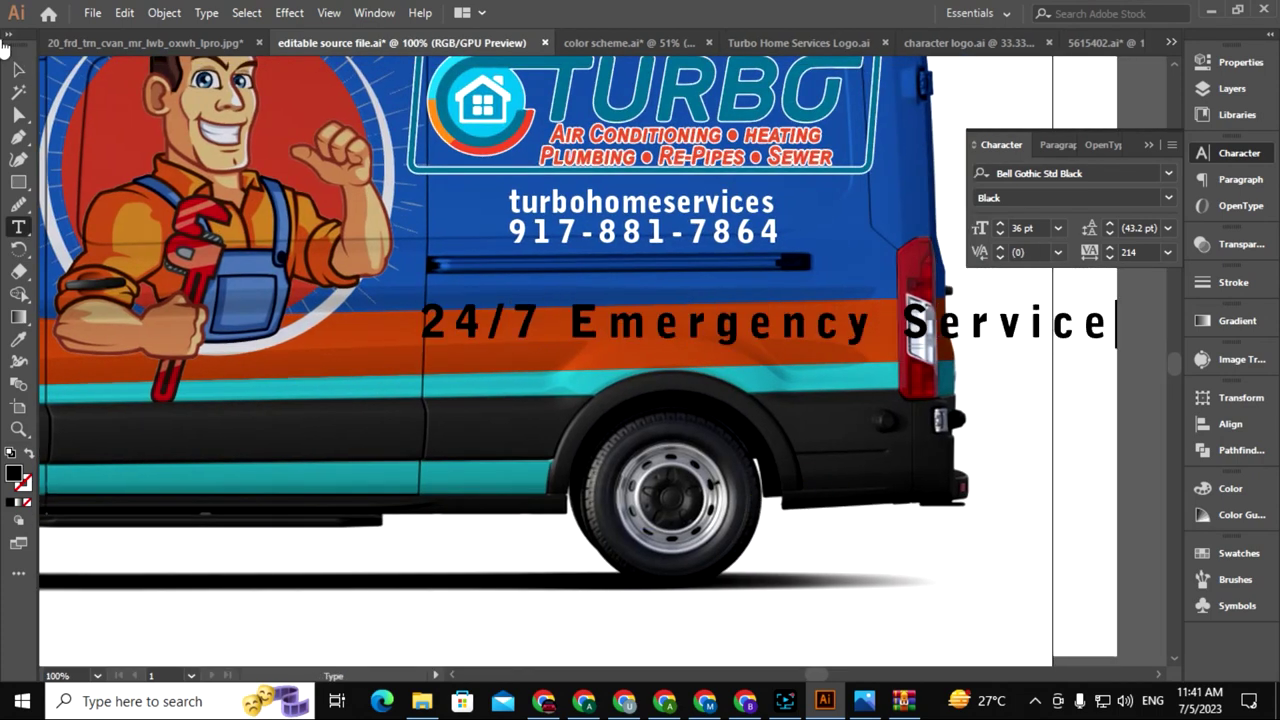
{"action": "left_click", "coordinate": [17, 68]}
{"action": "double_click", "coordinate": [1130, 252]}
{"action": "type", "text": "0"}
{"action": "key", "text": "Return"}
- Make the Emergency Service text white in Anton Regular, slightly smaller and repositioned
{"action": "left_click_drag", "start_coordinate": [775, 333], "coordinate": [742, 343]}
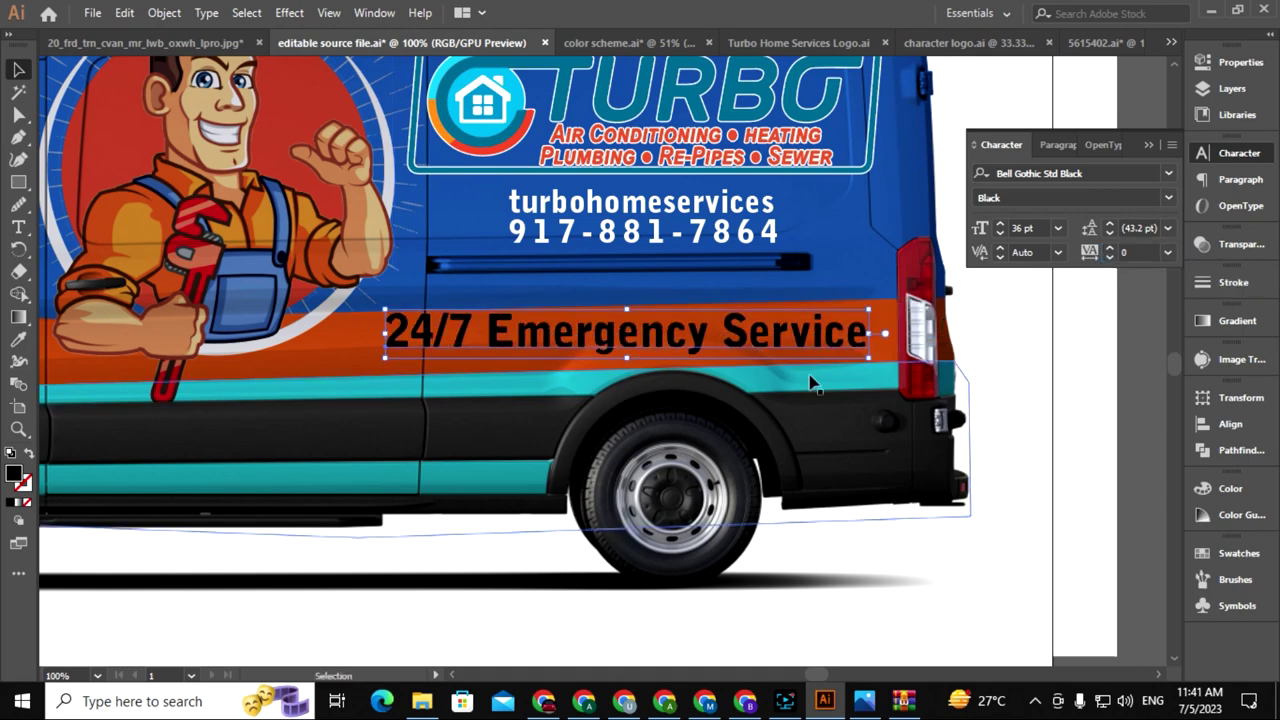
{"action": "double_click", "coordinate": [14, 472]}
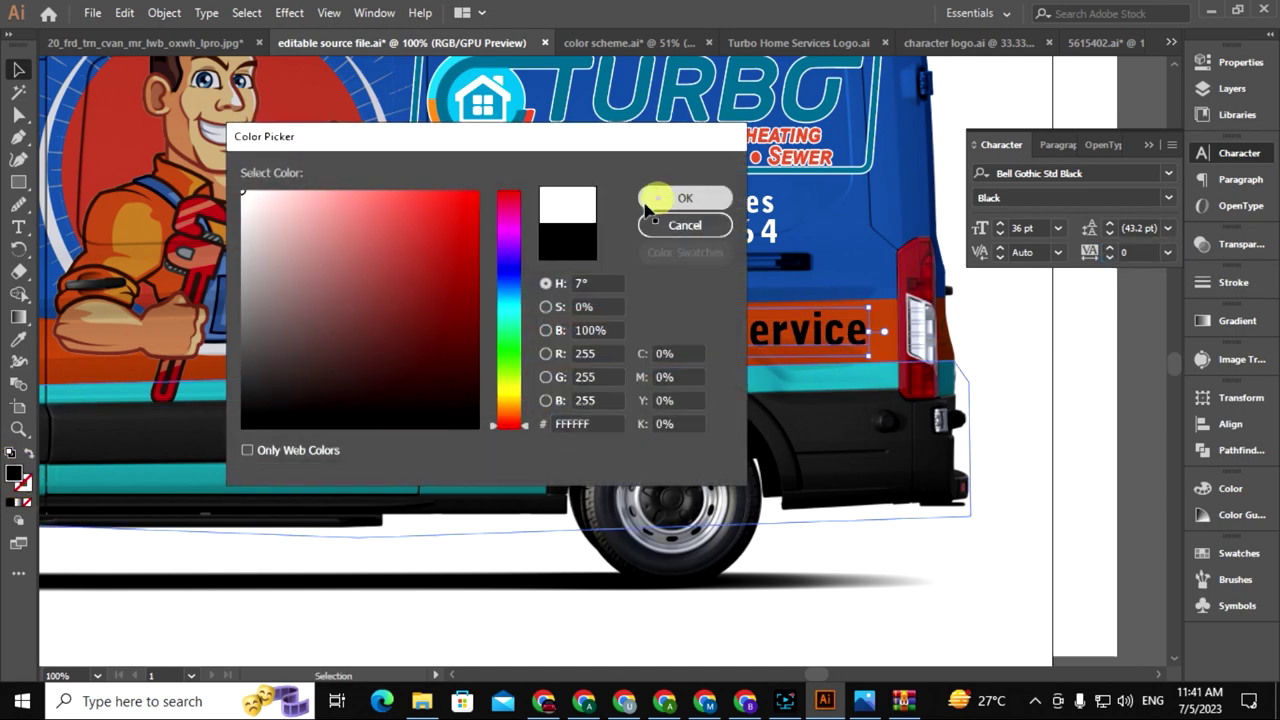
{"action": "left_click", "coordinate": [652, 203]}
{"action": "left_click_drag", "start_coordinate": [868, 355], "coordinate": [855, 360]}
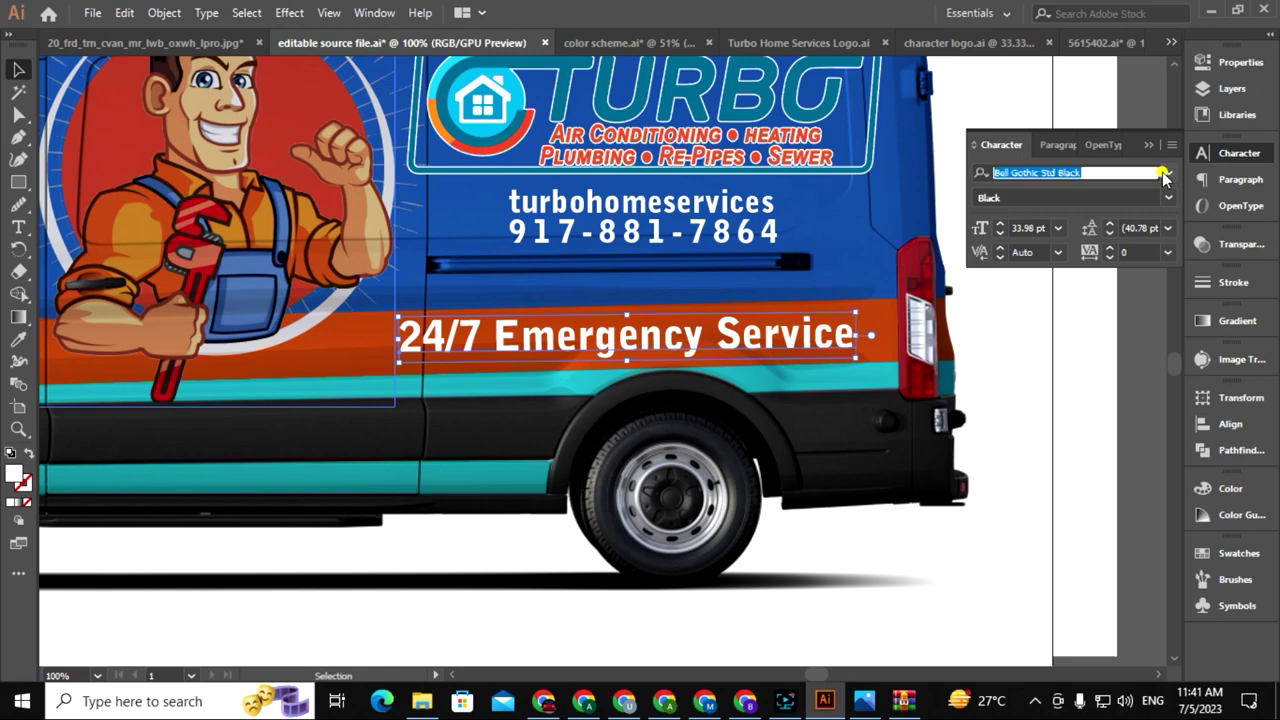
{"action": "left_click", "coordinate": [1165, 178]}
{"action": "left_click", "coordinate": [1100, 197]}
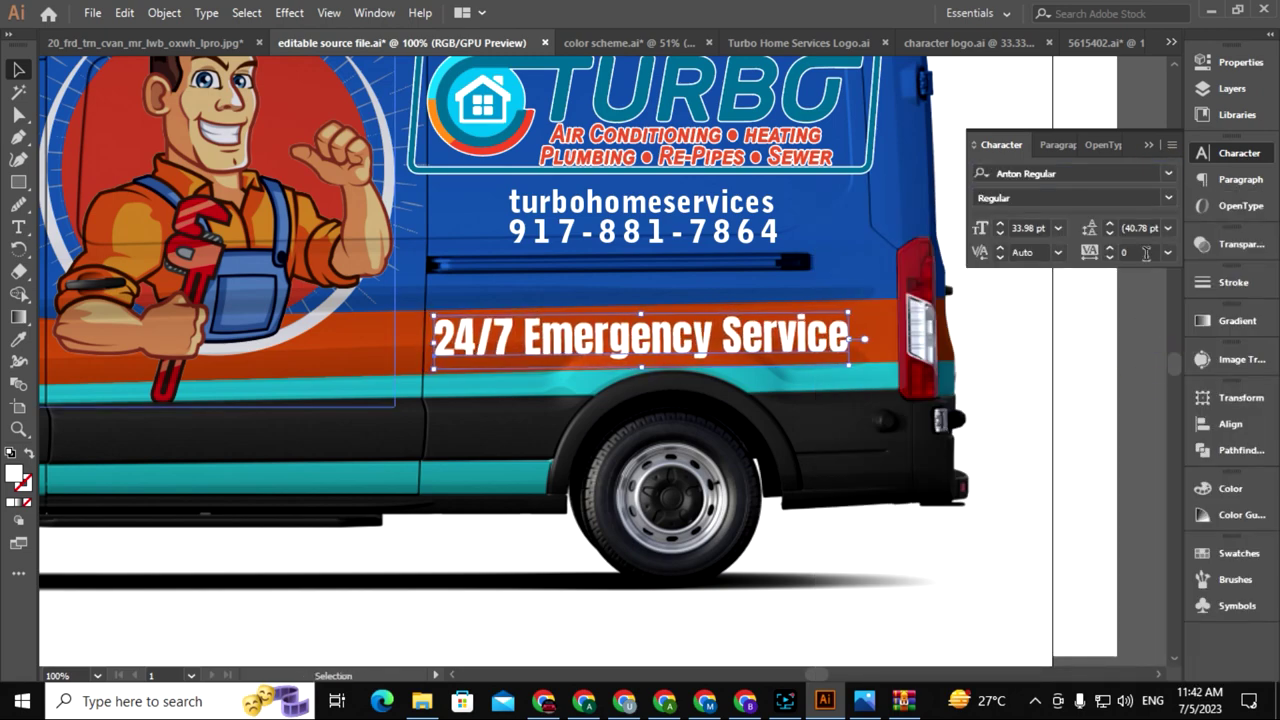
- Deselect the text, view the whole van, and close the Character panel
{"action": "scroll", "coordinate": [1140, 252], "scroll_direction": "up", "scroll_amount": 5}
{"action": "left_click", "coordinate": [1110, 411]}
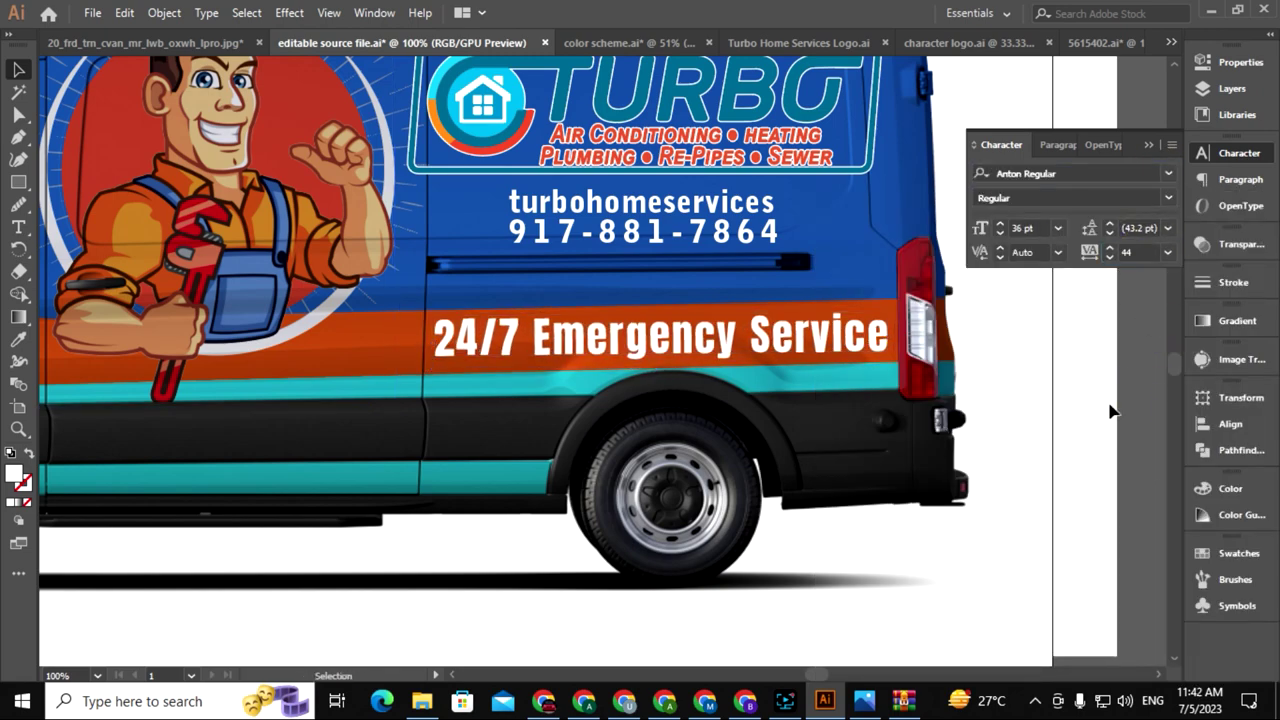
{"action": "key", "text": "ctrl+minus"}
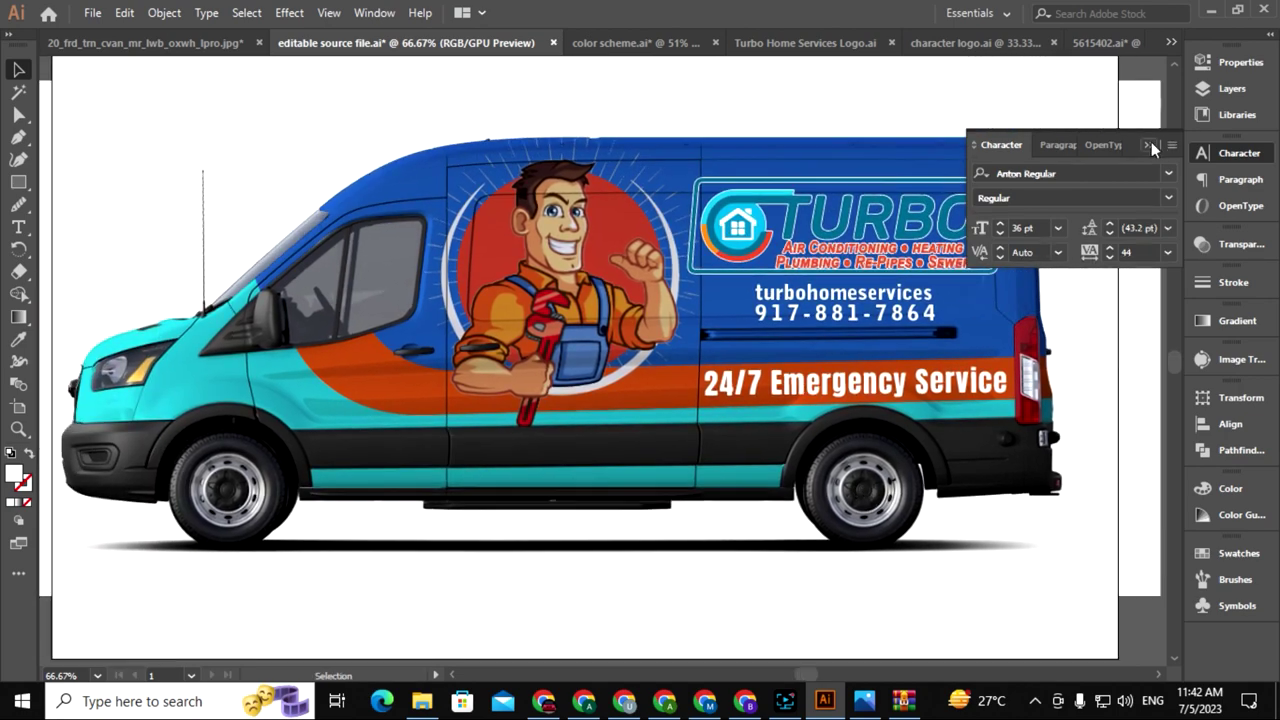
{"action": "left_click", "coordinate": [1149, 145]}
{"action": "left_click", "coordinate": [421, 701]}
- Drag the Book an Appointment image onto the front door, nudging it up and shrinking it to fit
{"action": "mouse_move", "coordinate": [414, 143]}
{"action": "left_mouse_down"}
{"action": "mouse_move", "coordinate": [815, 405]}
{"action": "mouse_move", "coordinate": [507, 413]}
{"action": "mouse_move", "coordinate": [440, 395]}
{"action": "left_mouse_up"}
{"action": "key", "text": "ctrl+plus"}
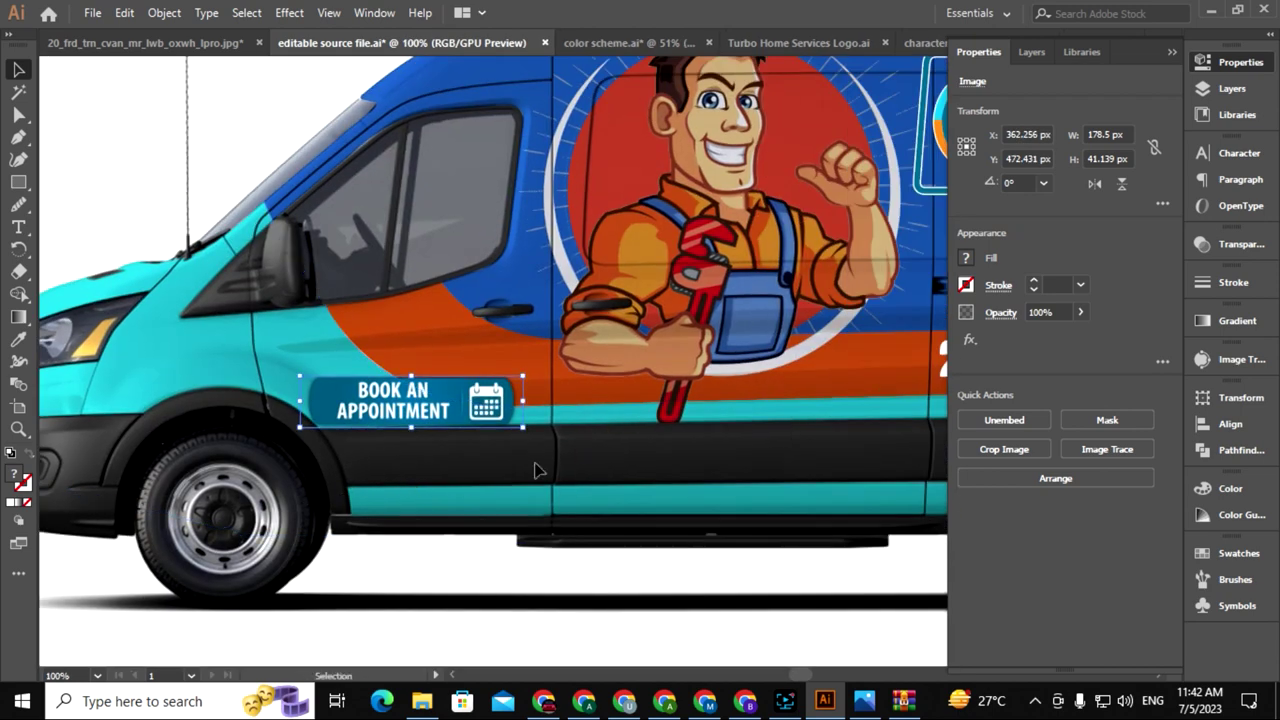
{"action": "key", "text": "Up"}
{"action": "left_click_drag", "start_coordinate": [520, 428], "coordinate": [518, 426]}
{"action": "key", "text": "ctrl+plus"}
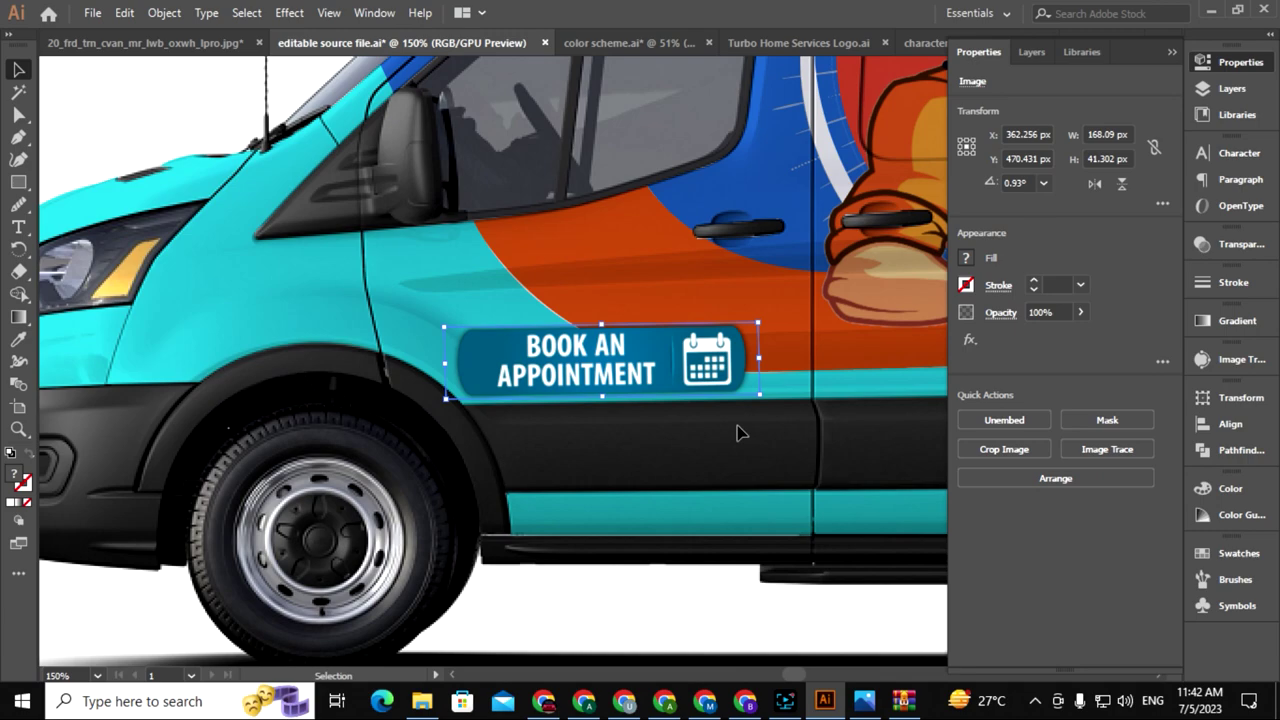
{"action": "key", "text": "ctrl+minus"}
{"action": "key", "text": "ctrl+minus"}
{"action": "key", "text": "ctrl+minus"}
{"action": "left_click", "coordinate": [1170, 52]}
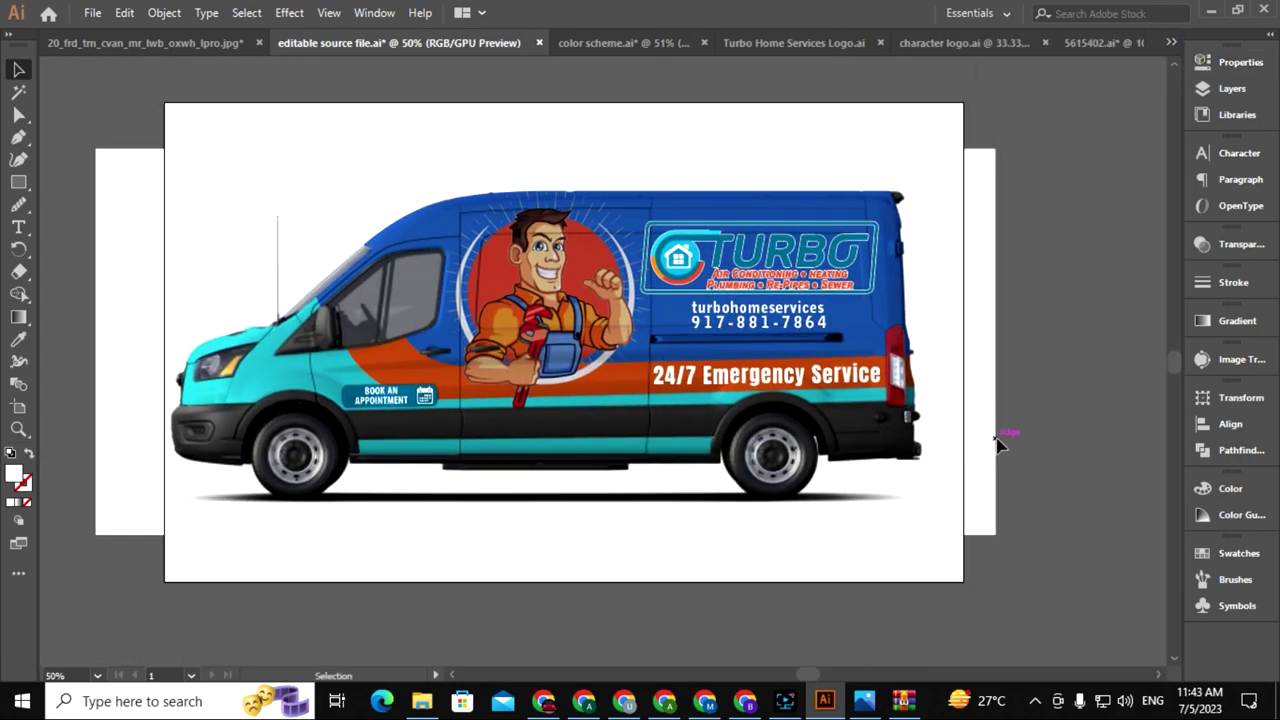
- Start Export As and browse to F:\vehicle wrap design\Plumber services van wrap design
{"action": "scroll", "coordinate": [997, 443], "scroll_direction": "up", "scroll_amount": 1}
{"action": "left_click", "coordinate": [92, 12]}
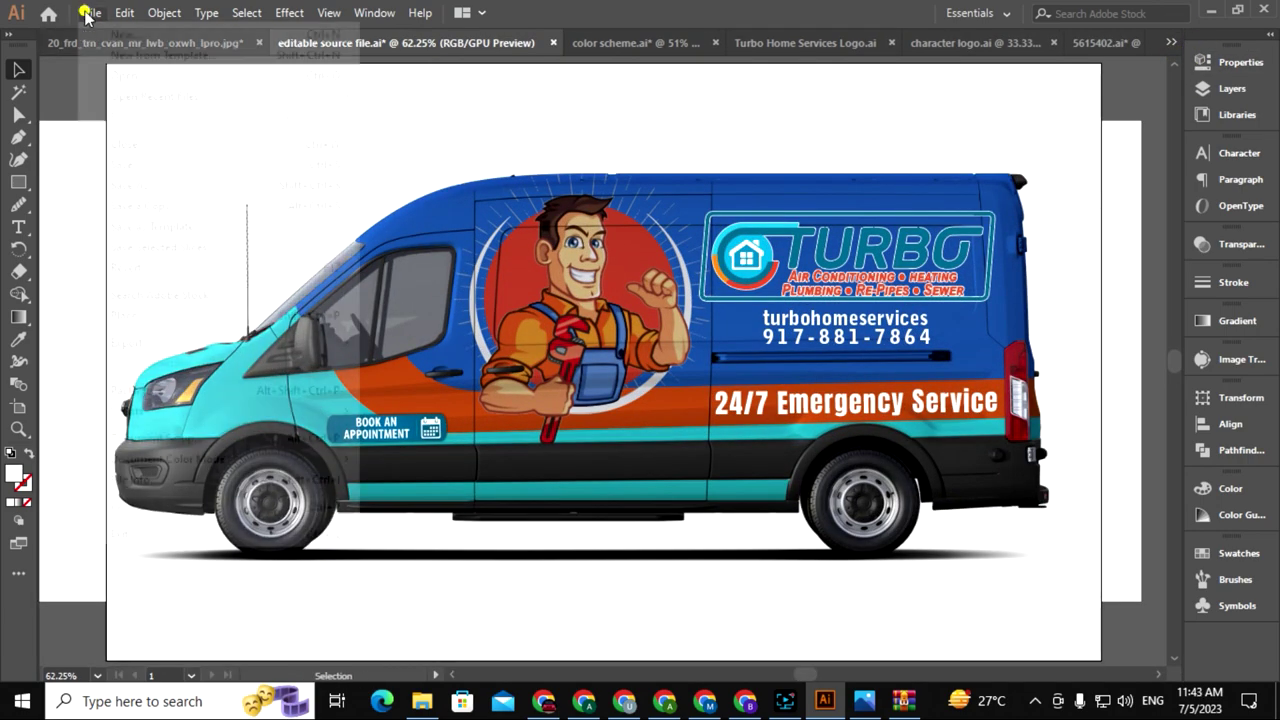
{"action": "left_click", "coordinate": [480, 368]}
{"action": "scroll", "coordinate": [150, 265], "scroll_direction": "down", "scroll_amount": 1}
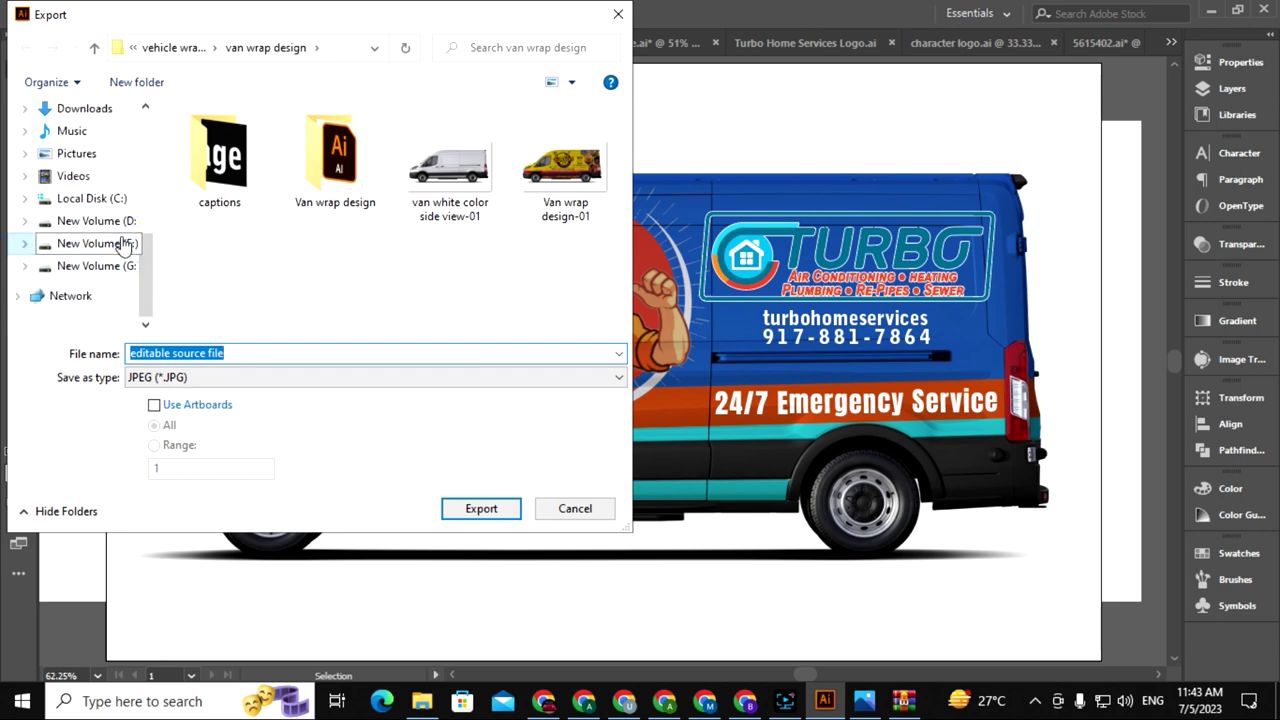
{"action": "left_click", "coordinate": [123, 245]}
{"action": "left_click", "coordinate": [200, 377]}
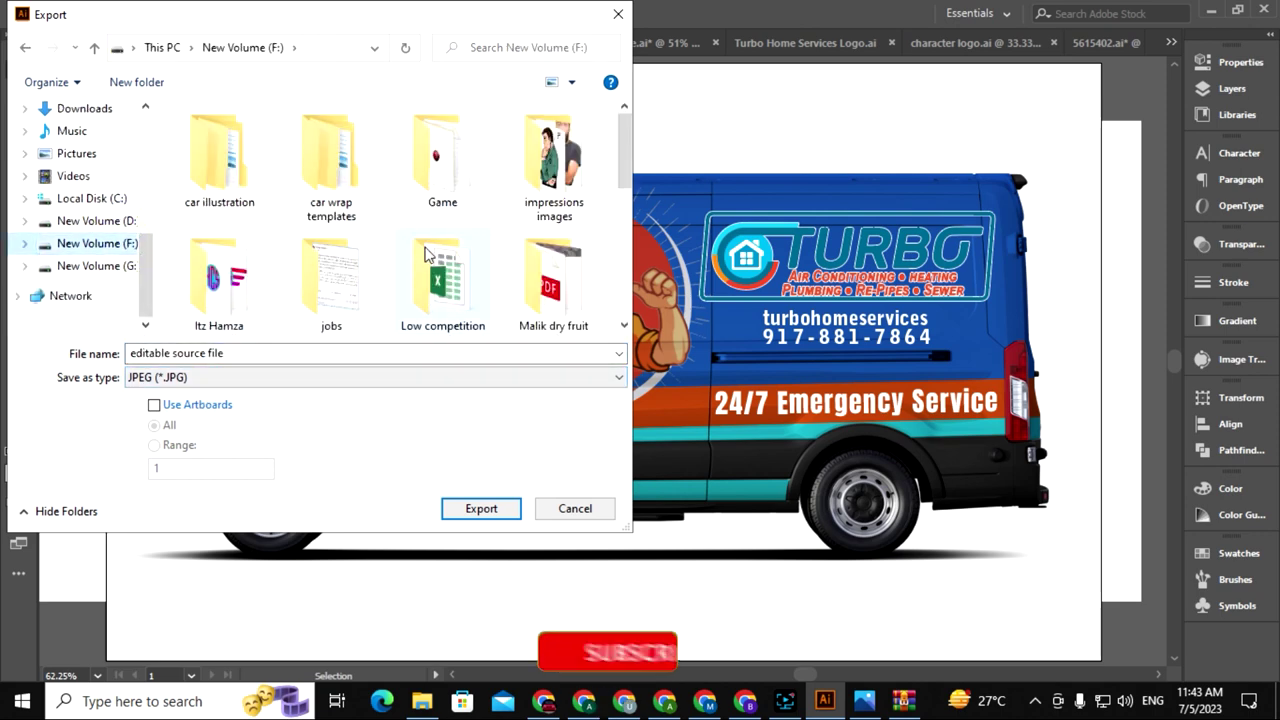
{"action": "scroll", "coordinate": [337, 268], "scroll_direction": "down", "scroll_amount": 1}
{"action": "scroll", "coordinate": [337, 268], "scroll_direction": "down", "scroll_amount": 3}
{"action": "left_click", "coordinate": [535, 270]}
{"action": "double_click", "coordinate": [535, 270]}
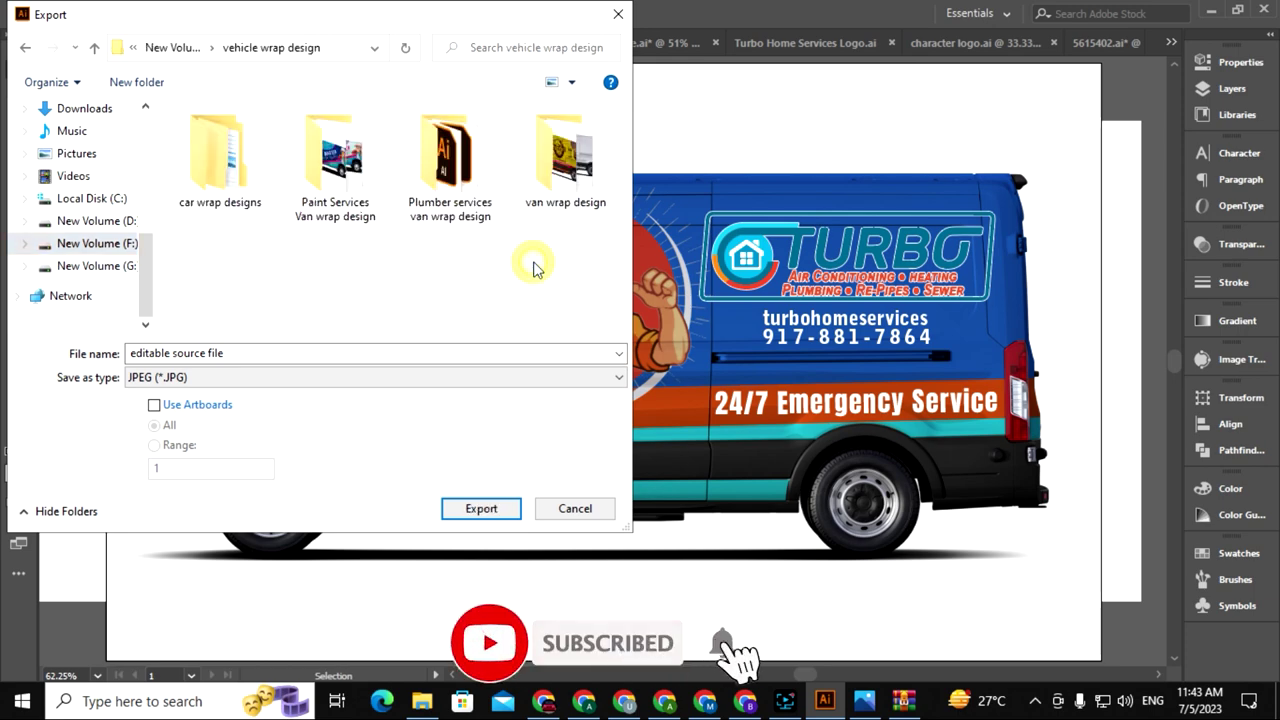
{"action": "double_click", "coordinate": [452, 192]}
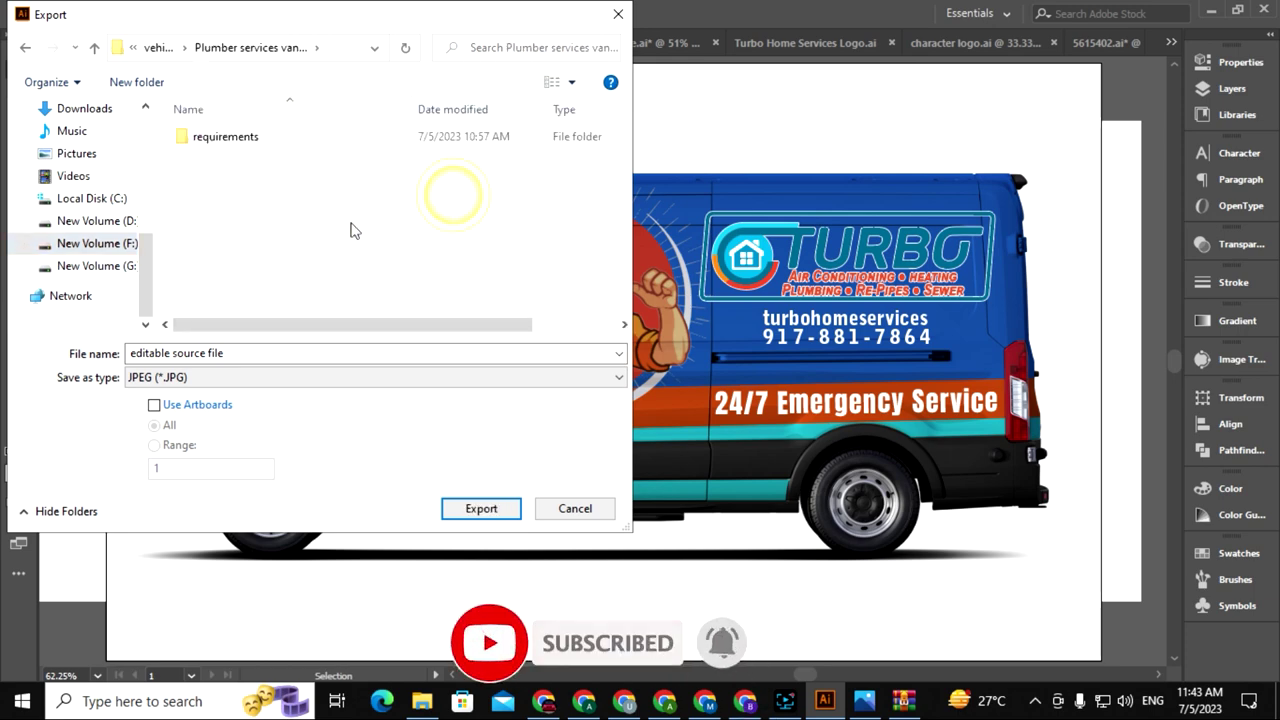
- Enable Use Artboards, name the file 'vehicle wrap design', and check the file type list
{"action": "left_click", "coordinate": [195, 405]}
{"action": "triple_click", "coordinate": [223, 352]}
{"action": "type", "text": "vehicle wrap design"}
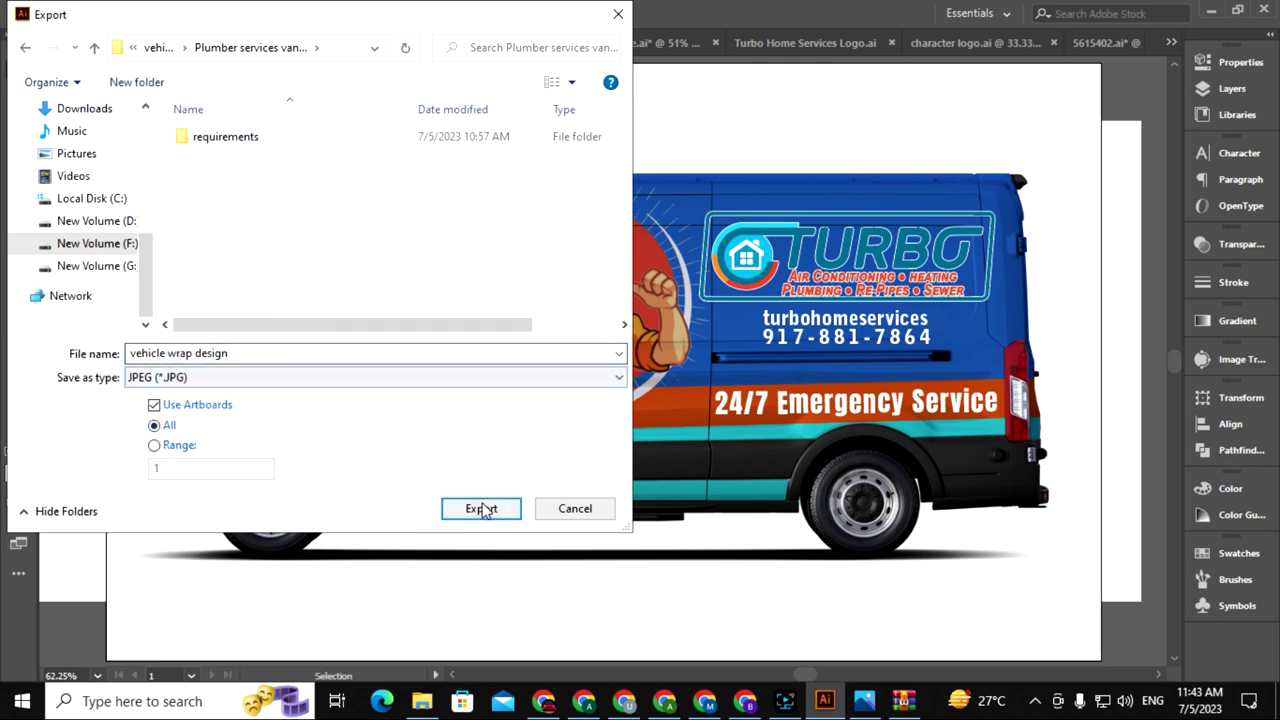
{"action": "left_click", "coordinate": [577, 377]}
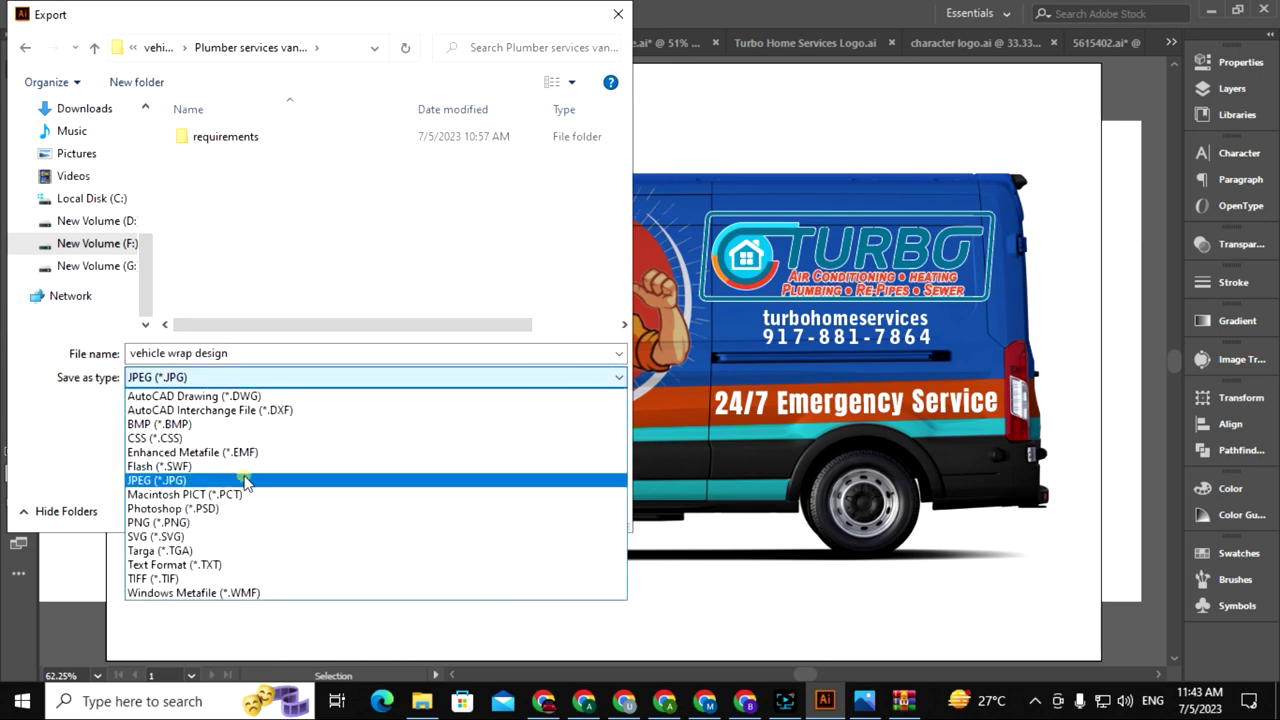
- Export as JPEG with RGB, Maximum quality, Baseline (Standard) compression at 300 ppi
{"action": "left_click", "coordinate": [245, 466]}
{"action": "left_click", "coordinate": [468, 512]}
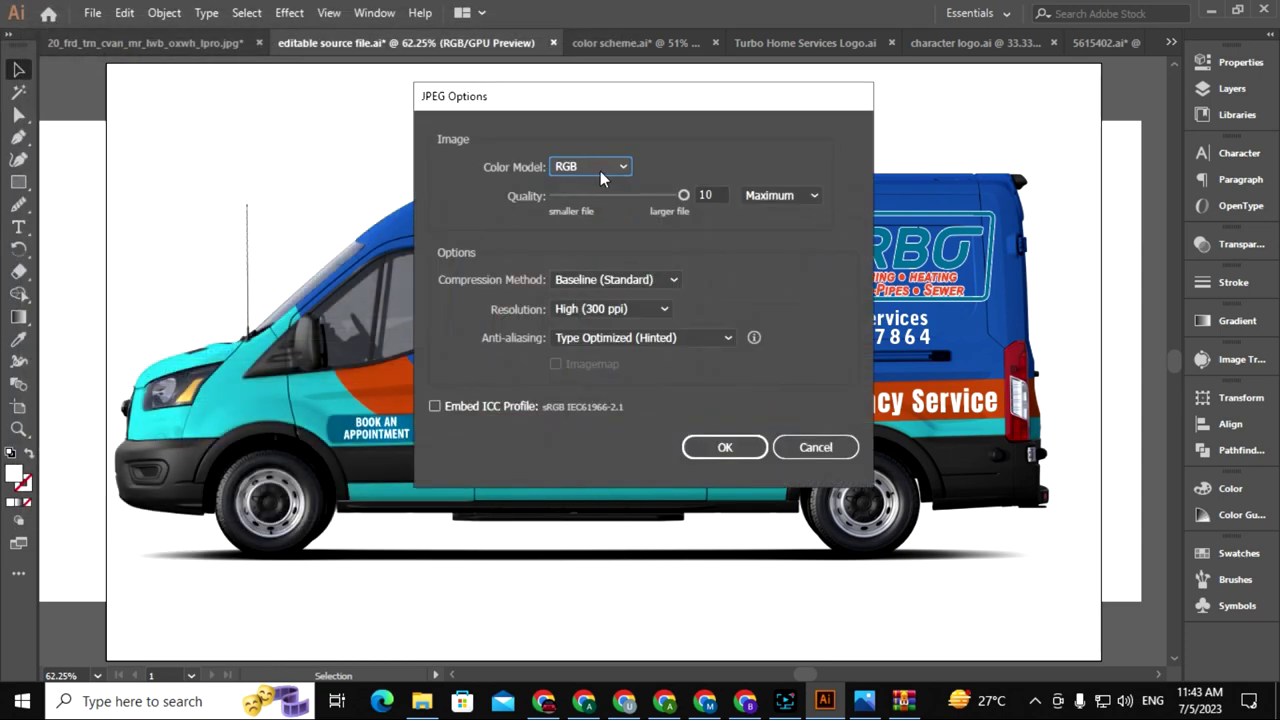
{"action": "left_click", "coordinate": [623, 168]}
{"action": "left_click", "coordinate": [597, 188]}
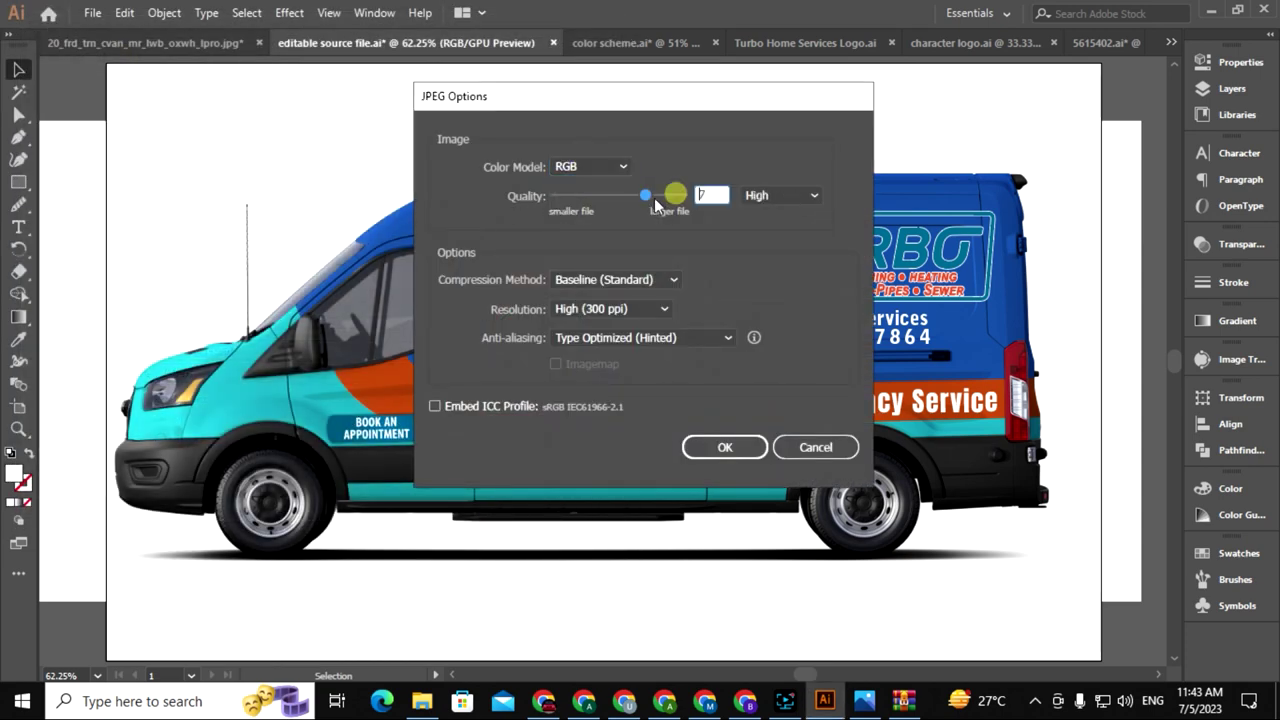
{"action": "left_click", "coordinate": [813, 196]}
{"action": "left_click", "coordinate": [815, 276]}
{"action": "left_click", "coordinate": [675, 283]}
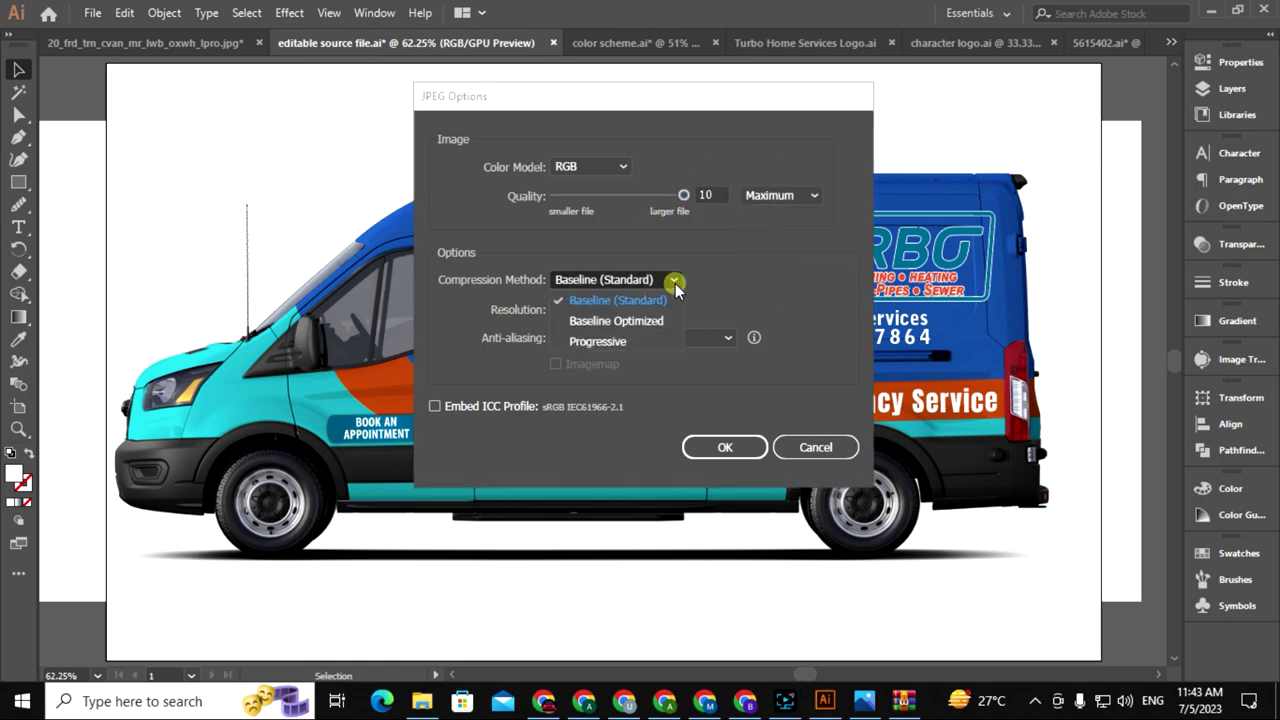
{"action": "left_click", "coordinate": [665, 297]}
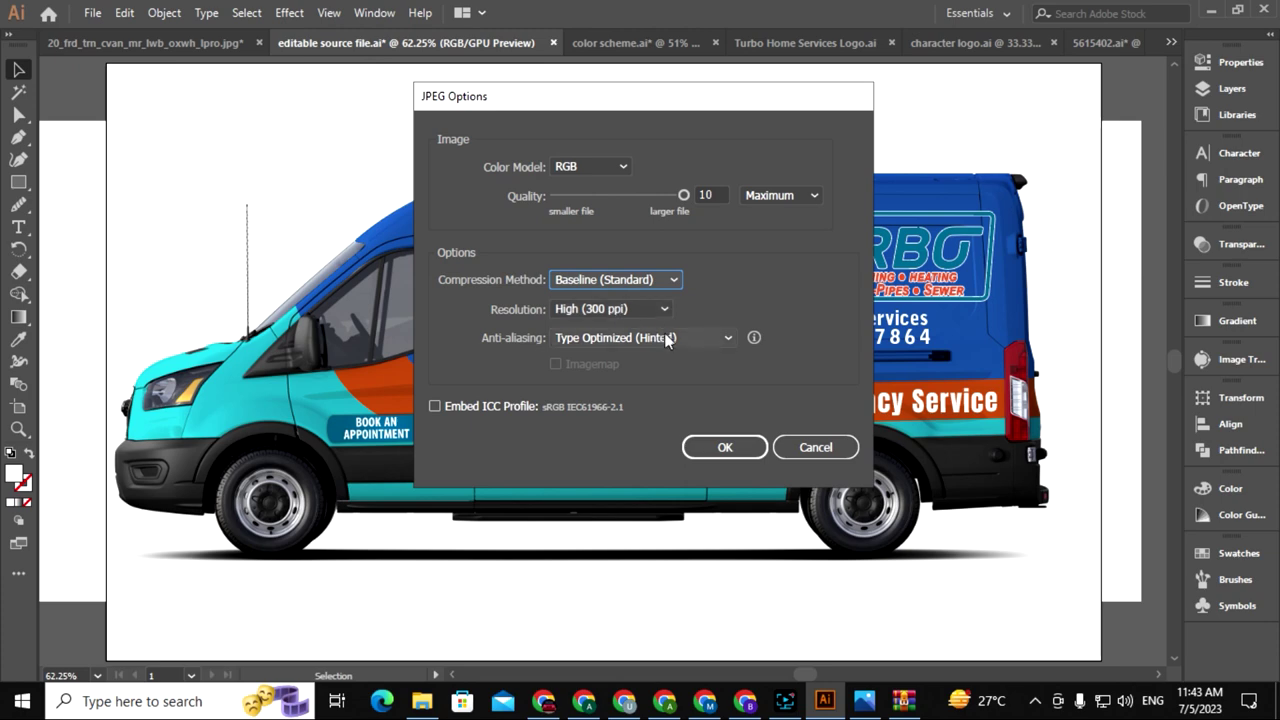
{"action": "left_click", "coordinate": [721, 449]}
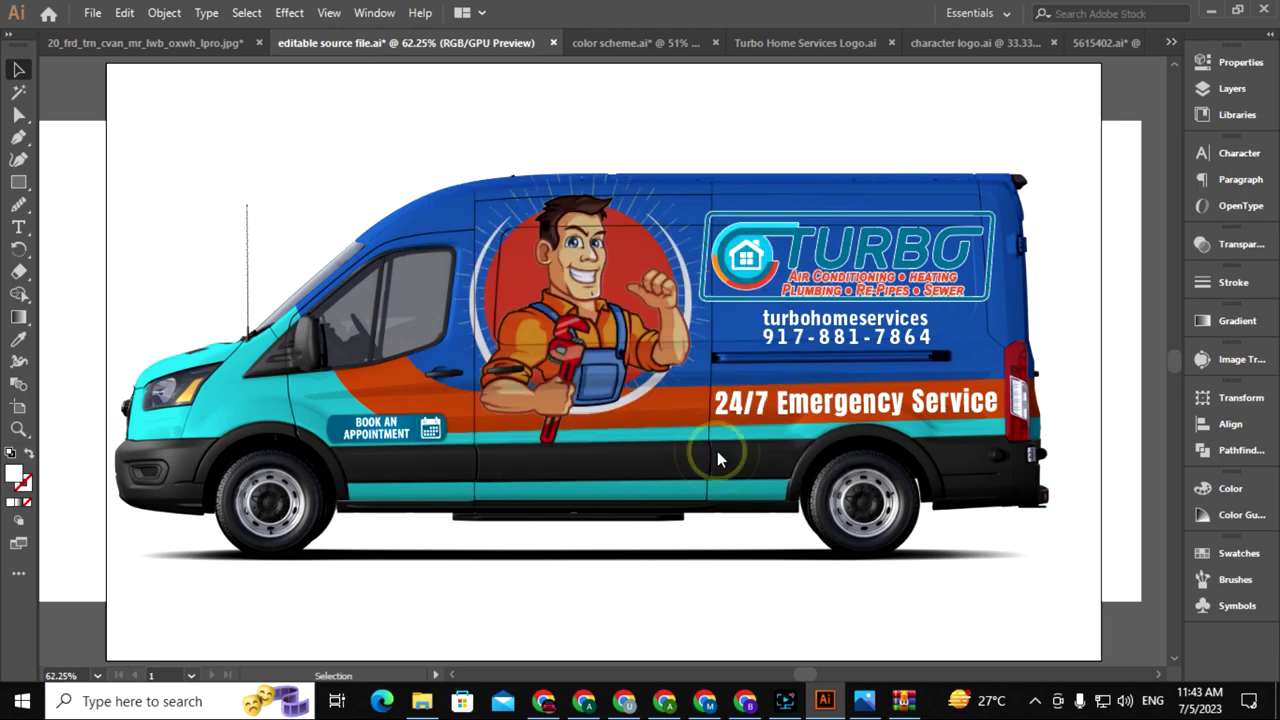
- Find vehicle wrap design-01.jpg in File Explorer and open it for viewing
{"action": "left_click", "coordinate": [423, 700]}
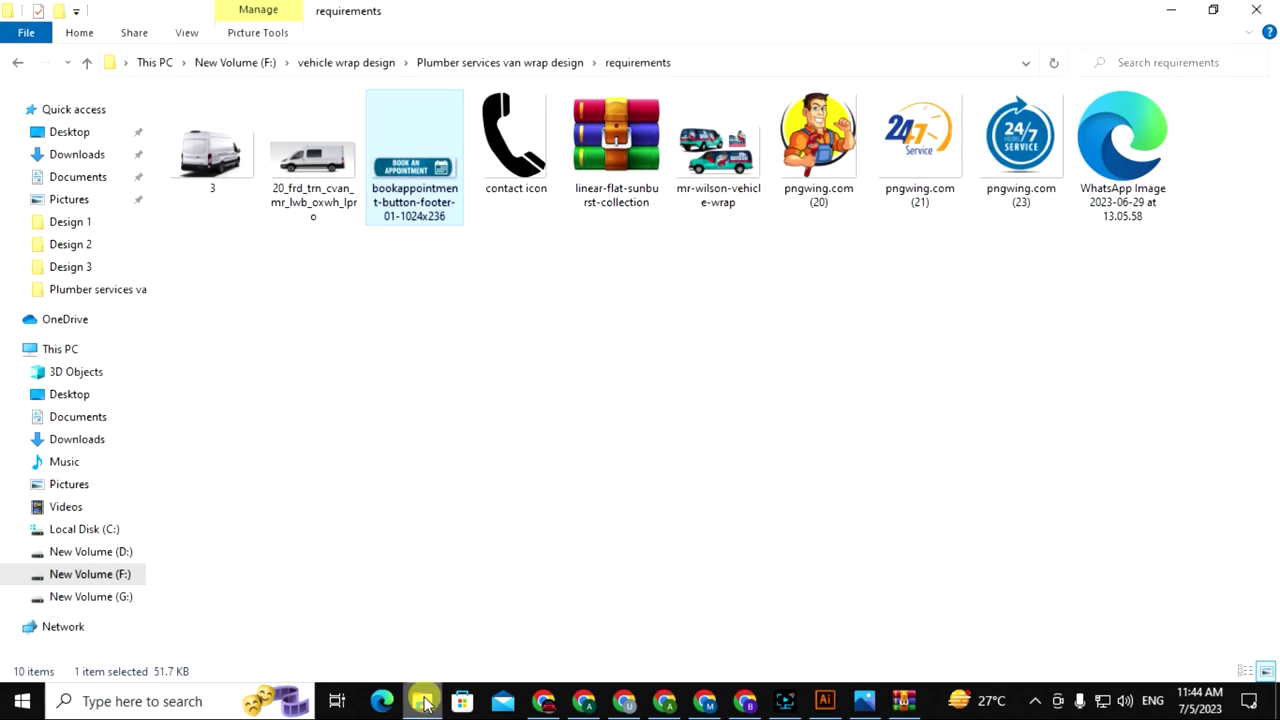
{"action": "left_click", "coordinate": [505, 377]}
{"action": "left_click", "coordinate": [88, 66]}
{"action": "left_click", "coordinate": [615, 157]}
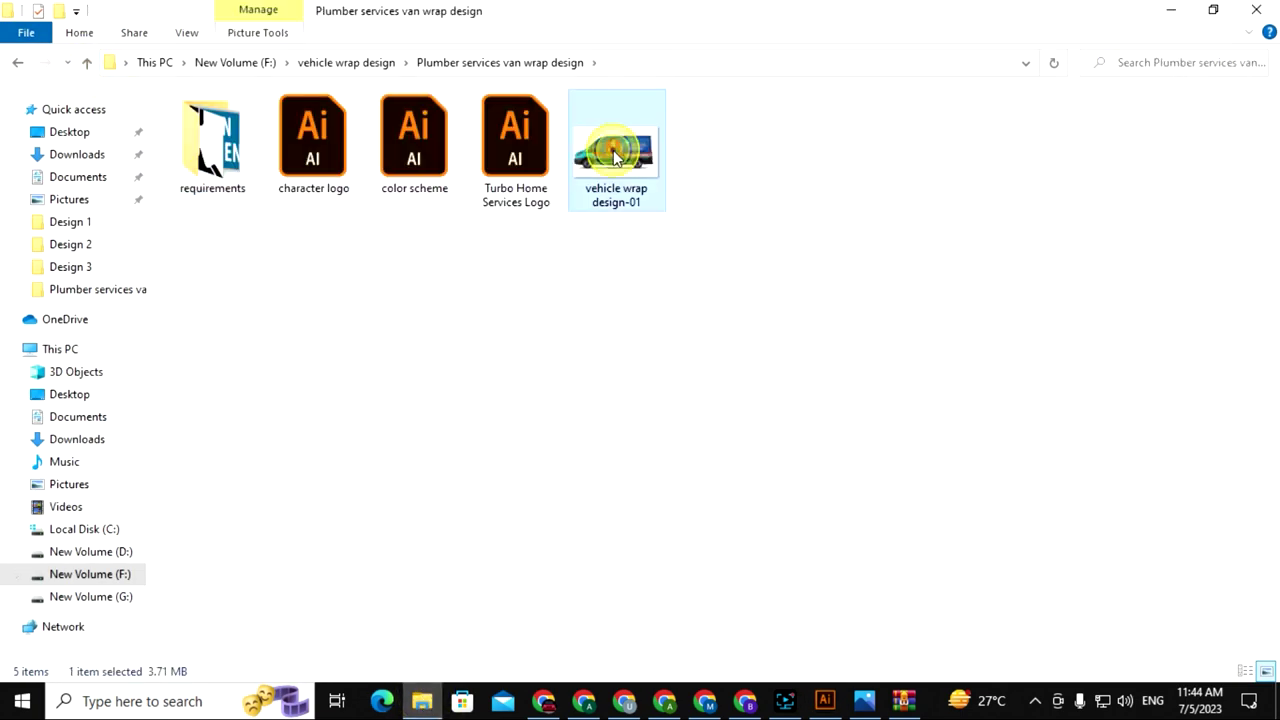
{"action": "double_click", "coordinate": [614, 155]}
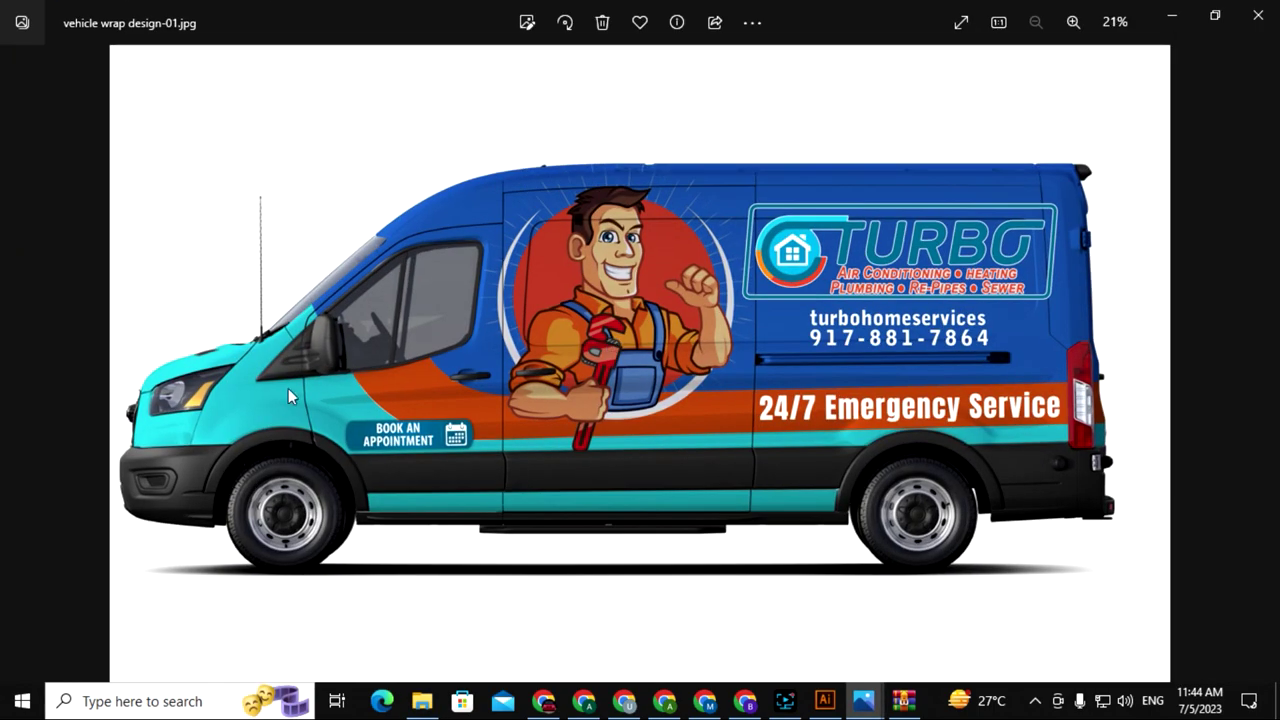
- Zoom in and pan across mascot, TURBO logo, phone number, badge and bumper, then refit the image
{"action": "double_click", "coordinate": [290, 420]}
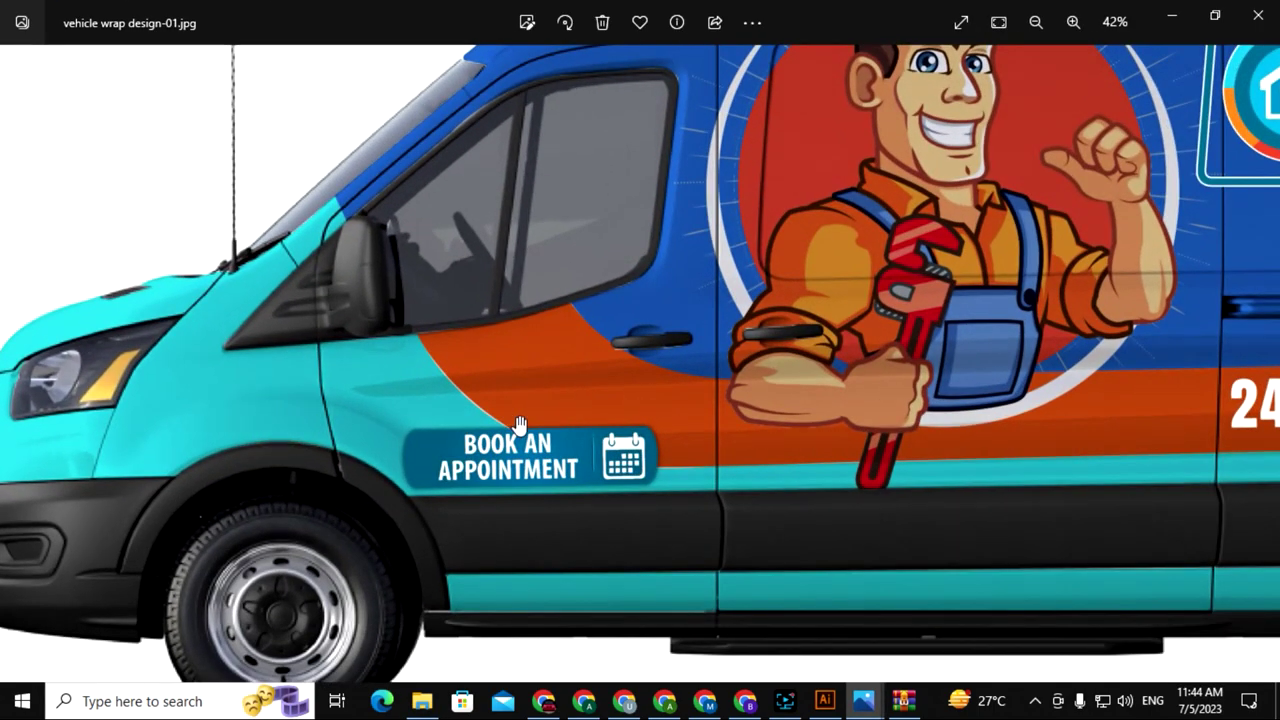
{"action": "left_click_drag", "start_coordinate": [519, 425], "coordinate": [130, 580]}
{"action": "mouse_move", "coordinate": [748, 401]}
{"action": "left_mouse_down"}
{"action": "mouse_move", "coordinate": [570, 400]}
{"action": "mouse_move", "coordinate": [570, 385]}
{"action": "left_mouse_up"}
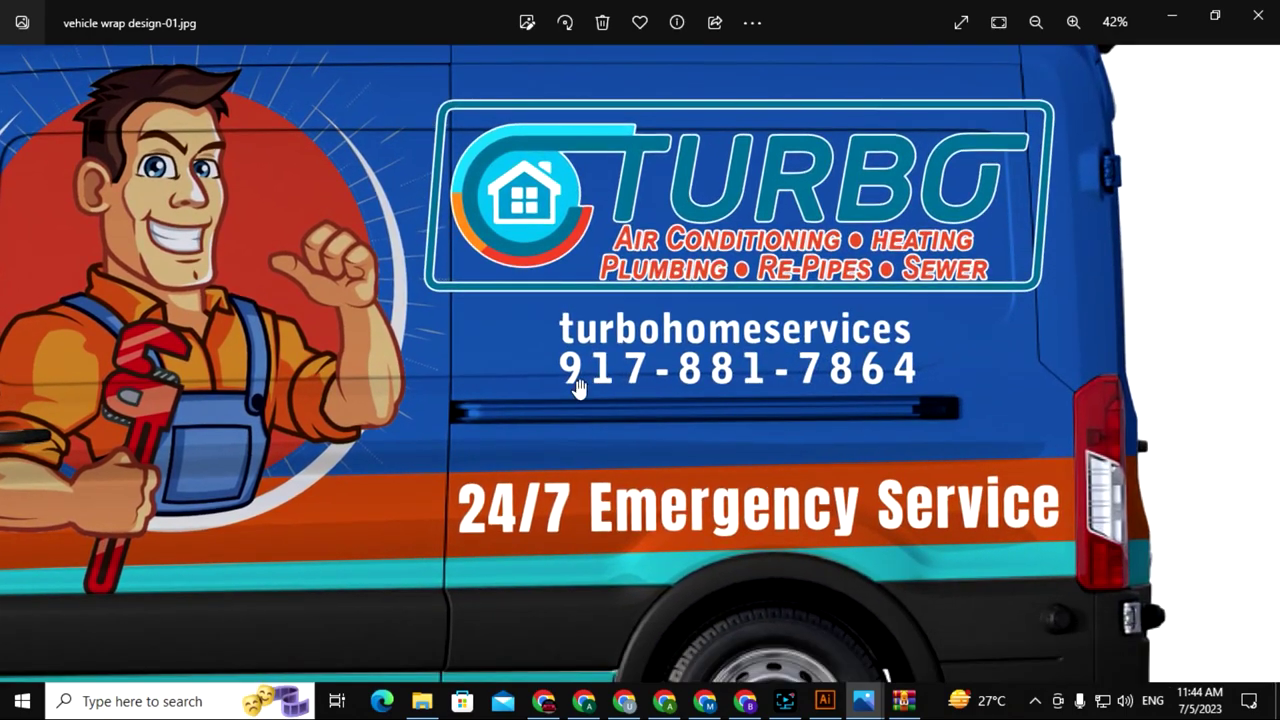
{"action": "left_click_drag", "start_coordinate": [410, 405], "coordinate": [662, 263]}
{"action": "mouse_move", "coordinate": [280, 440]}
{"action": "left_mouse_down"}
{"action": "mouse_move", "coordinate": [423, 360]}
{"action": "mouse_move", "coordinate": [694, 347]}
{"action": "left_mouse_up"}
{"action": "left_click_drag", "start_coordinate": [212, 388], "coordinate": [332, 388]}
{"action": "double_click", "coordinate": [392, 306]}
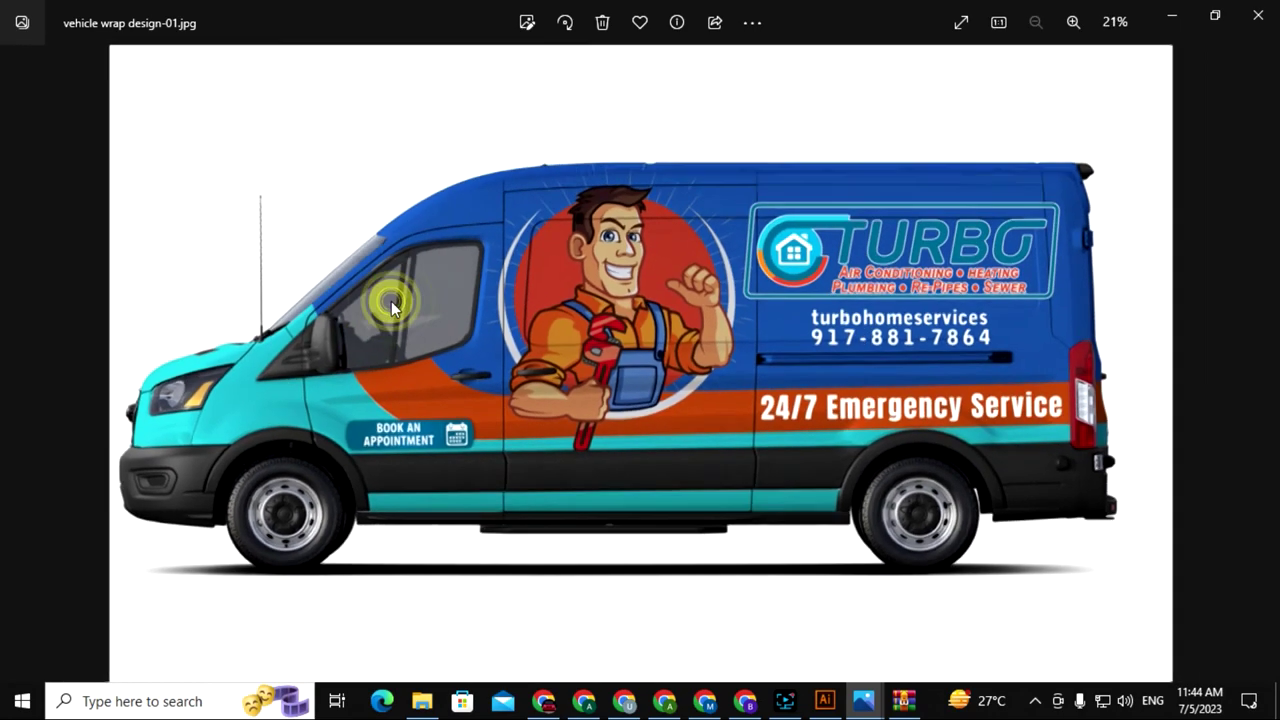